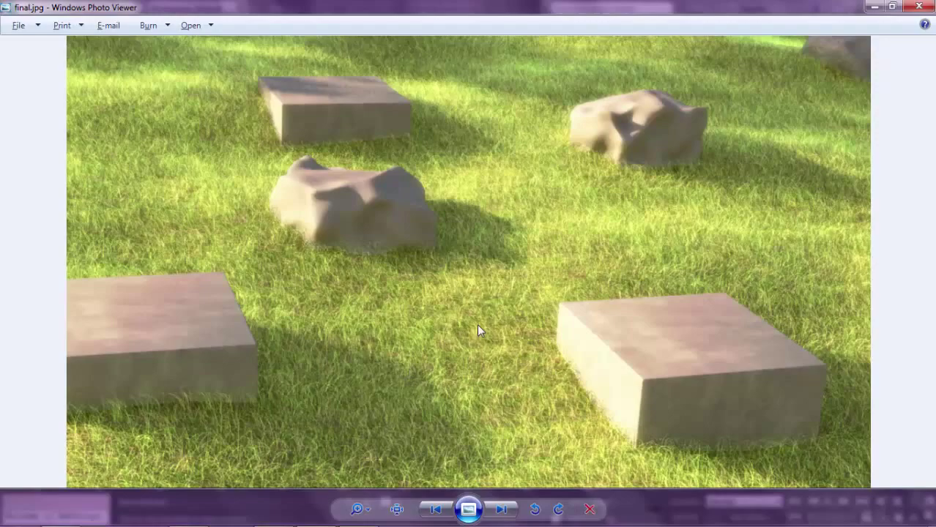
- Open Chrome and search Google Images for 'grass'
scroll(479, 326, "up", 3)
scroll(426, 232, "down", 3)
left_click(230, 517)
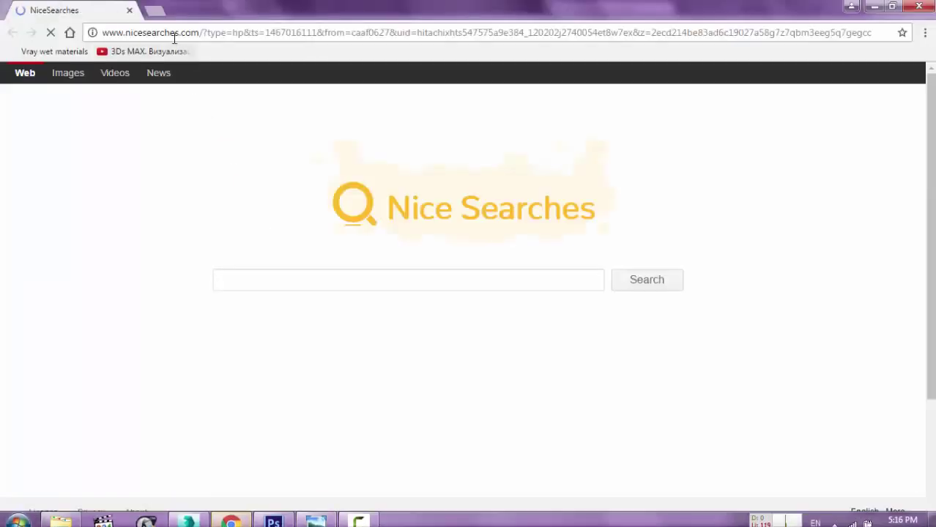
left_click(173, 34)
type("google.com")
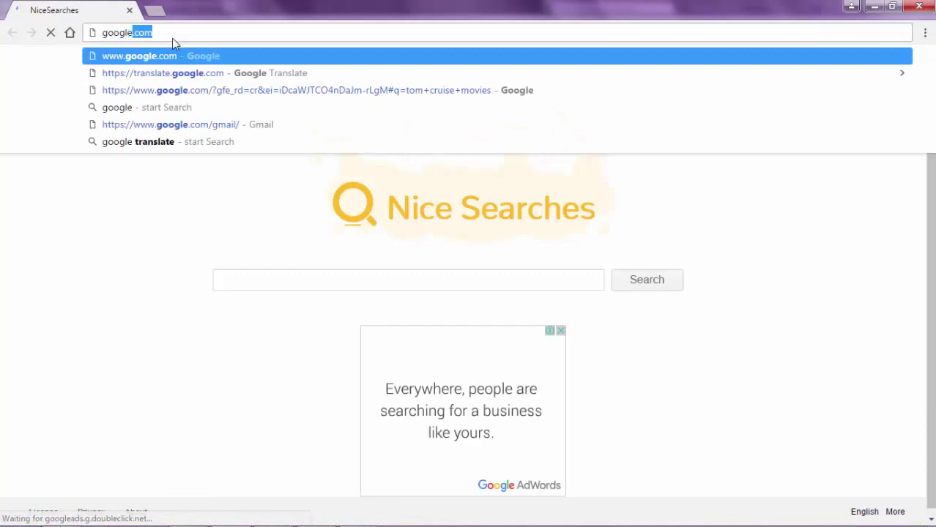
key("Return")
type("gra")
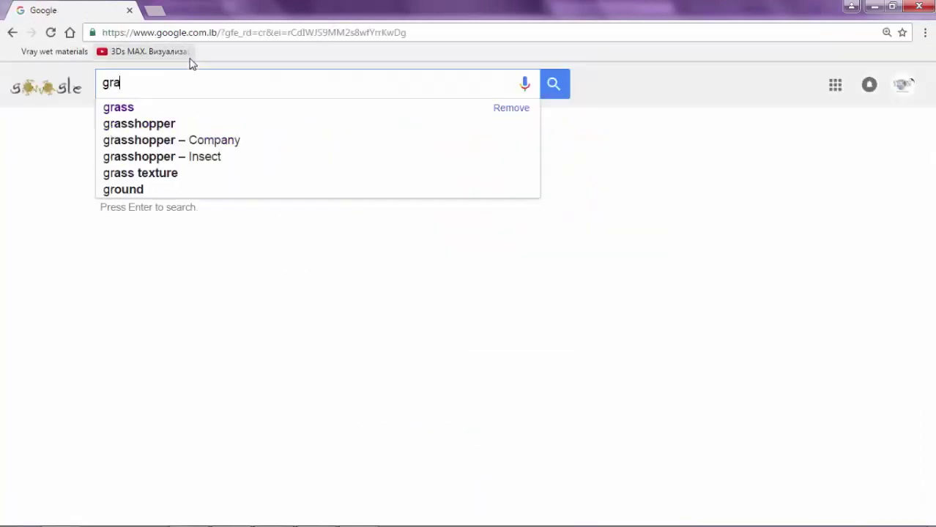
type("ss")
key("Return")
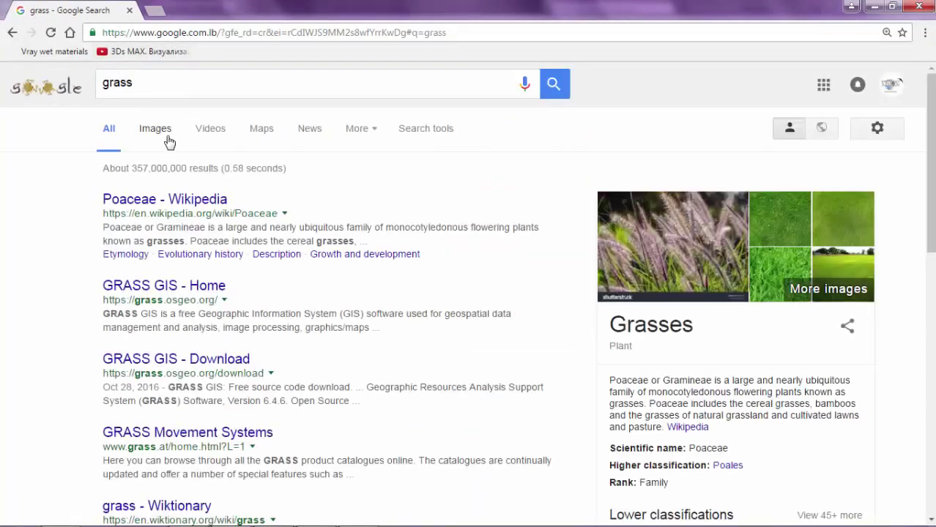
left_click(168, 141)
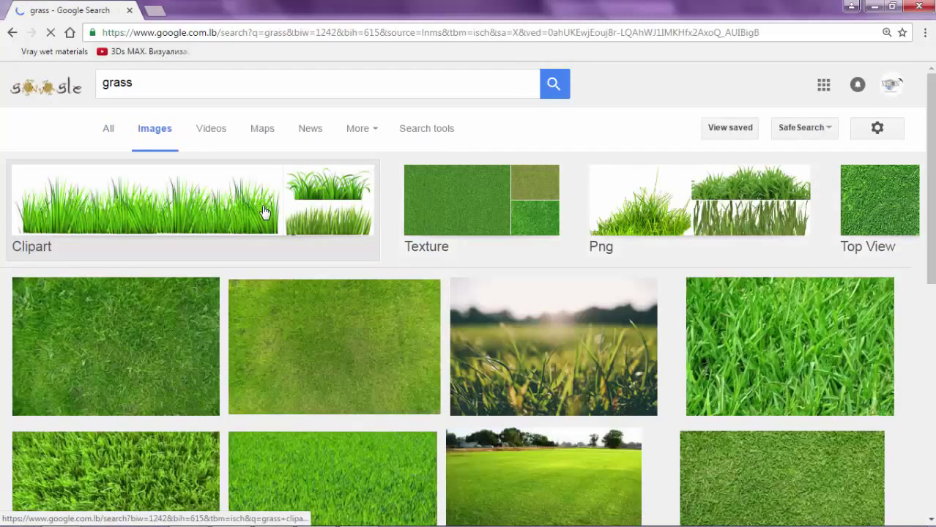
- Open two grass photo results in background tabs
scroll(265, 212, "down", 3)
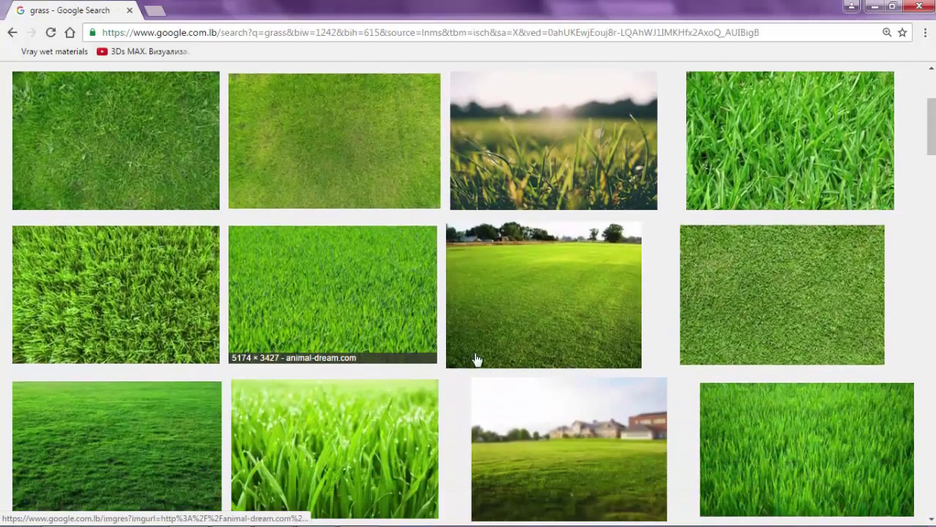
middle_click(754, 192)
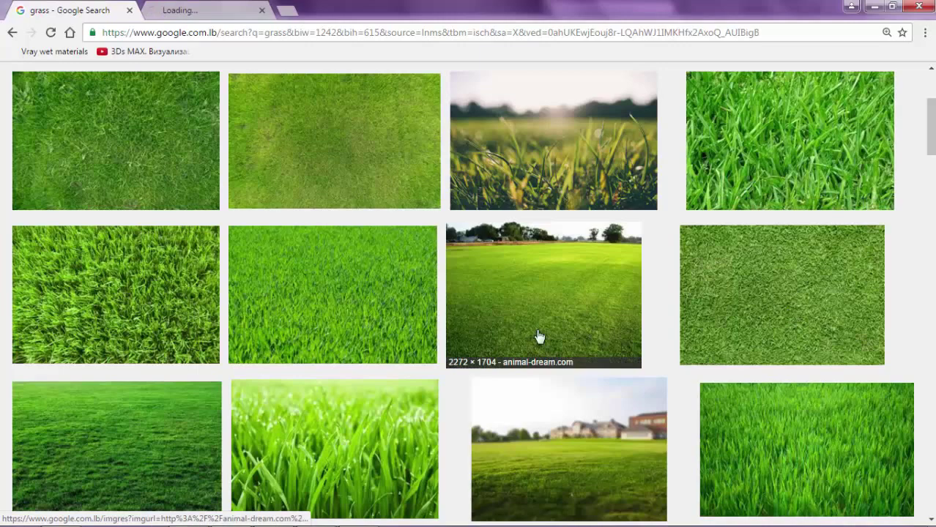
scroll(539, 336, "down", 1)
scroll(345, 288, "down", 2)
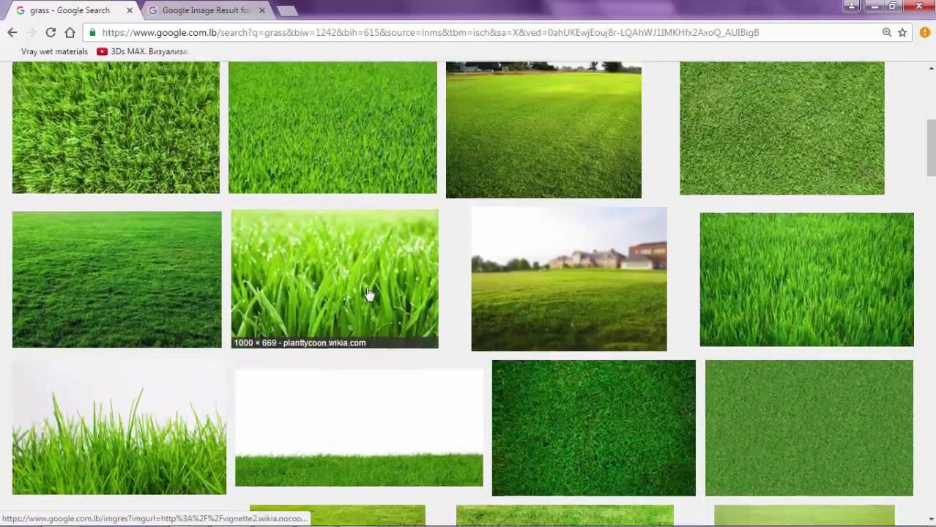
scroll(368, 294, "up", 2)
scroll(312, 285, "down", 4)
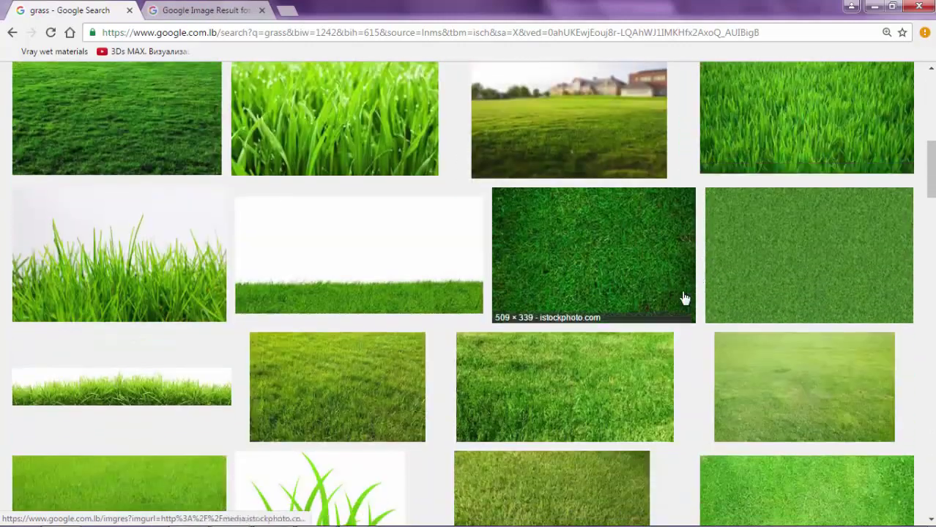
middle_click(584, 368)
- View the first result's full-size grass-375586_960_720.jpg photo and zoom around it
left_click(206, 11)
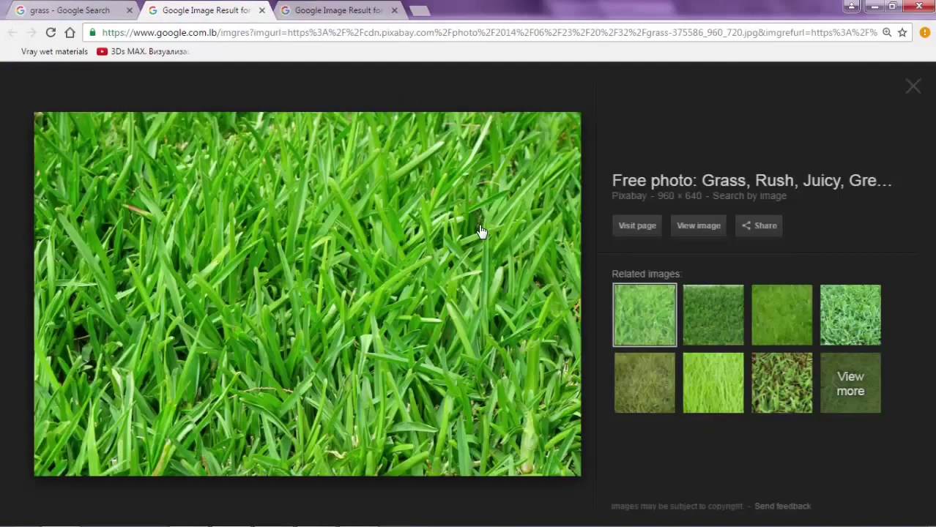
left_click(705, 224)
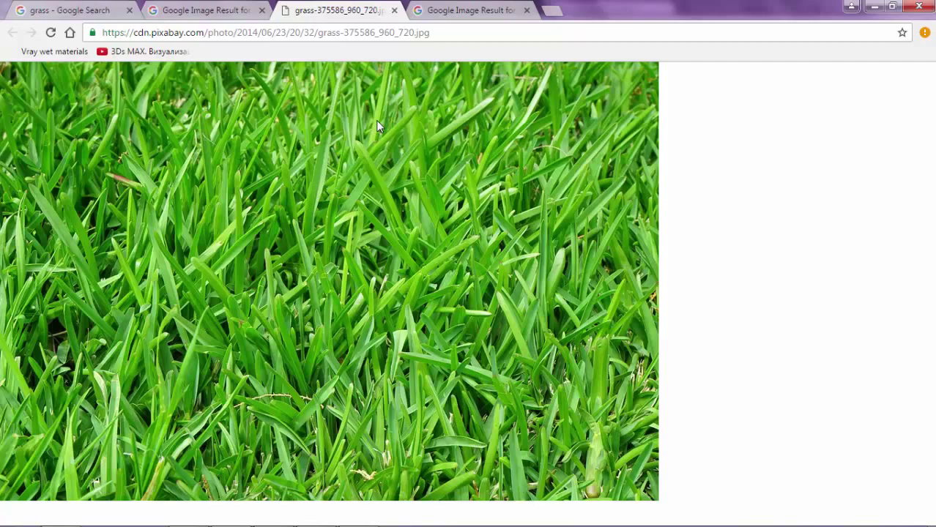
scroll(376, 126, "up", 5, "ctrl")
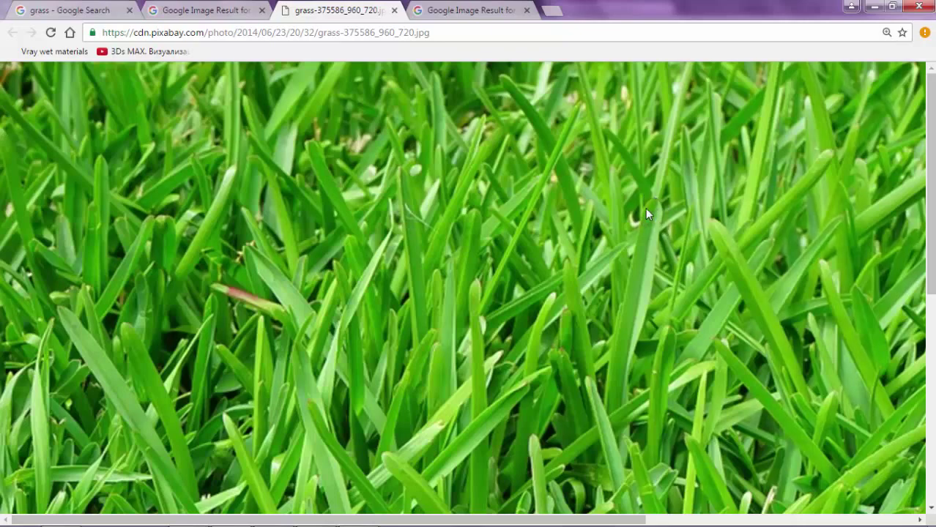
scroll(654, 220, "down", 2)
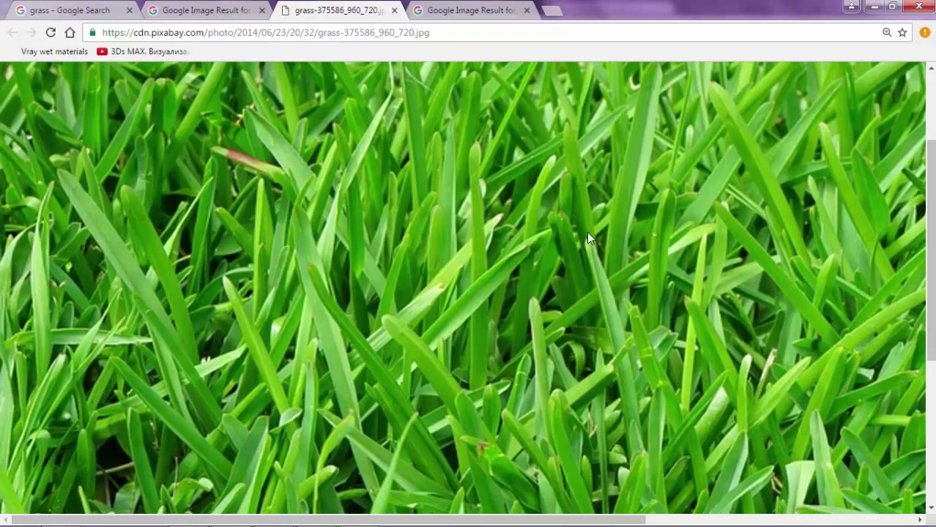
scroll(76, 251, "up", 1)
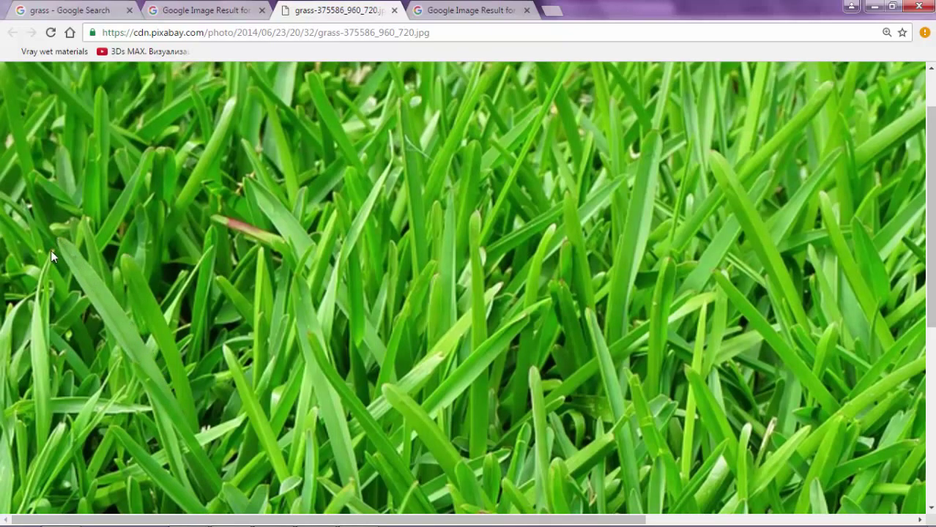
scroll(148, 352, "down", 4)
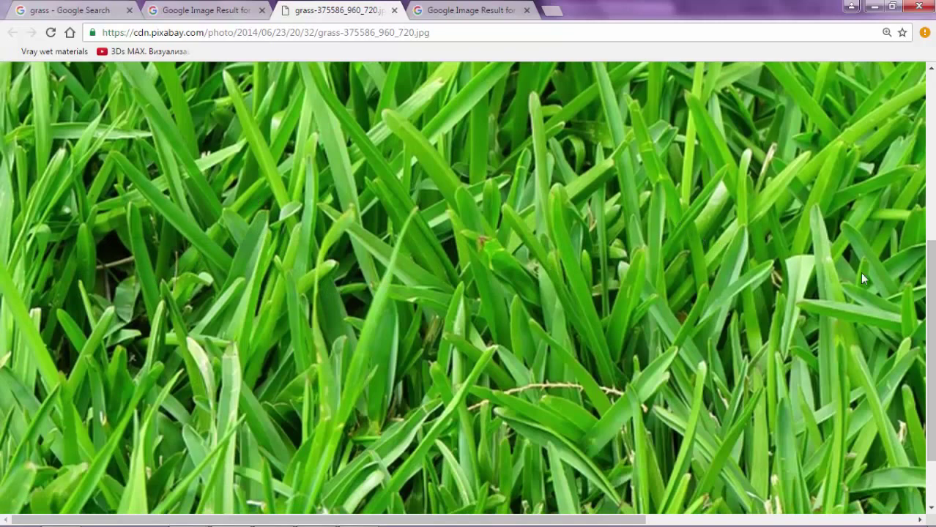
scroll(564, 183, "up", 3)
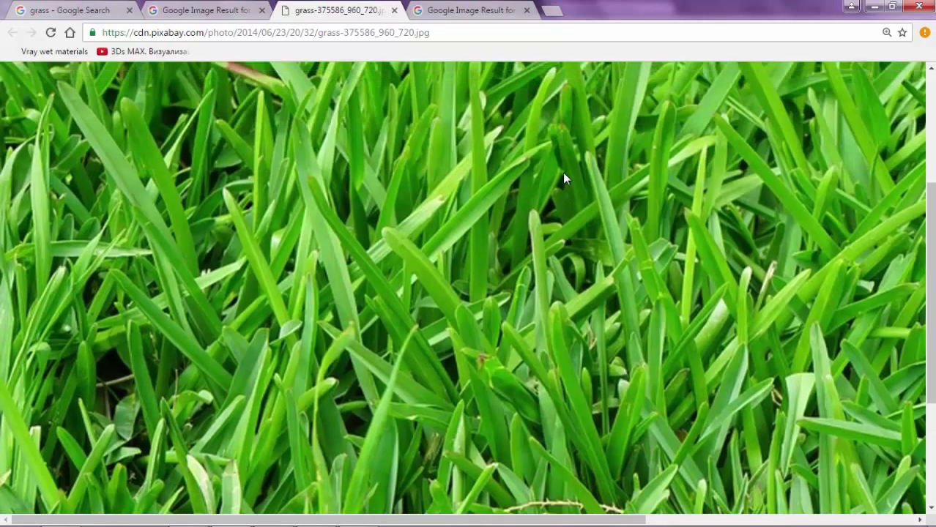
scroll(615, 227, "up", 3)
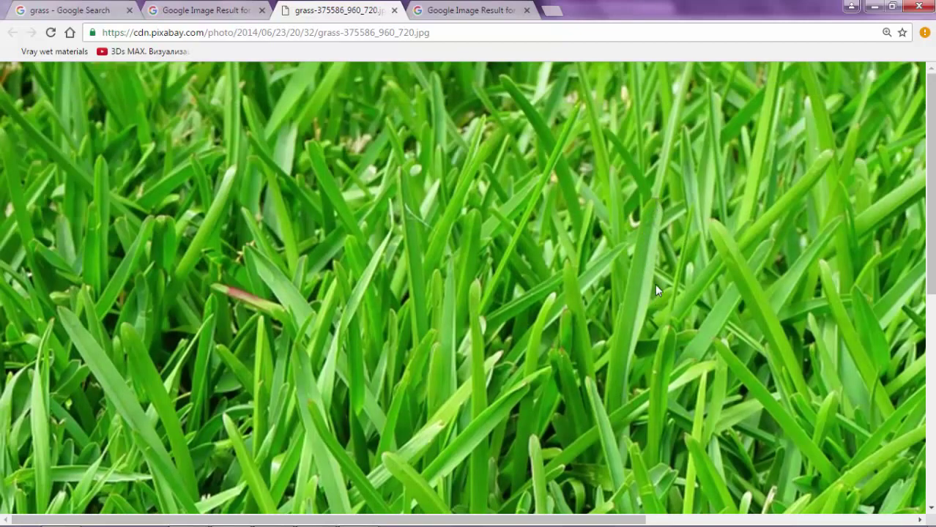
scroll(608, 194, "down", 2)
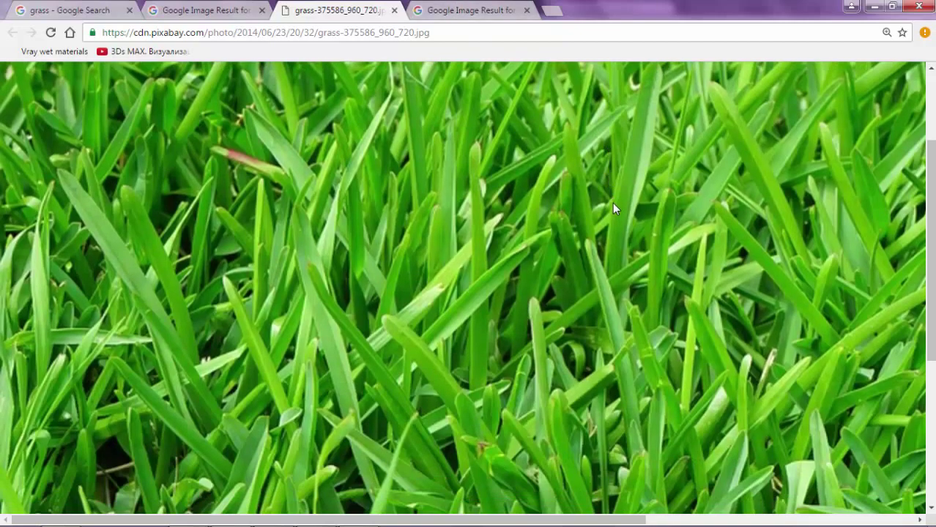
scroll(612, 203, "down", 1, "ctrl")
scroll(611, 204, "down", 3)
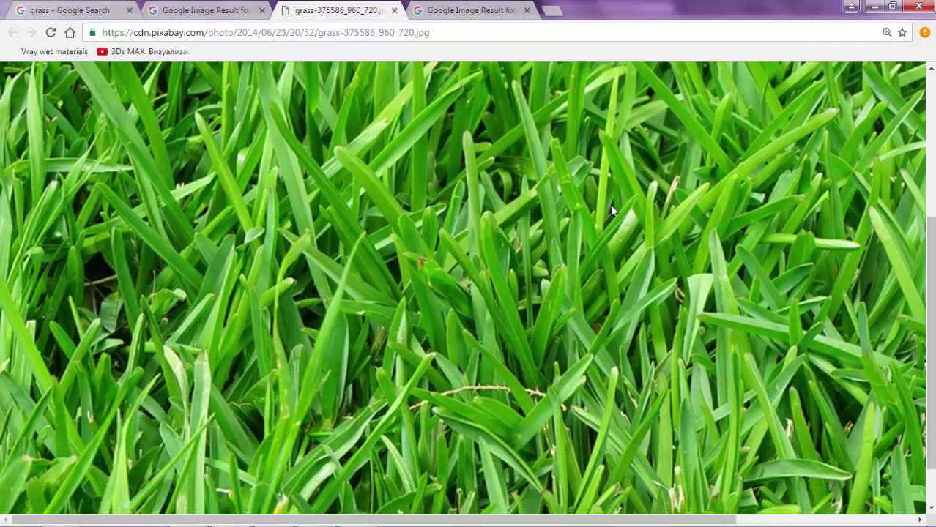
scroll(611, 207, "down", 1, "ctrl")
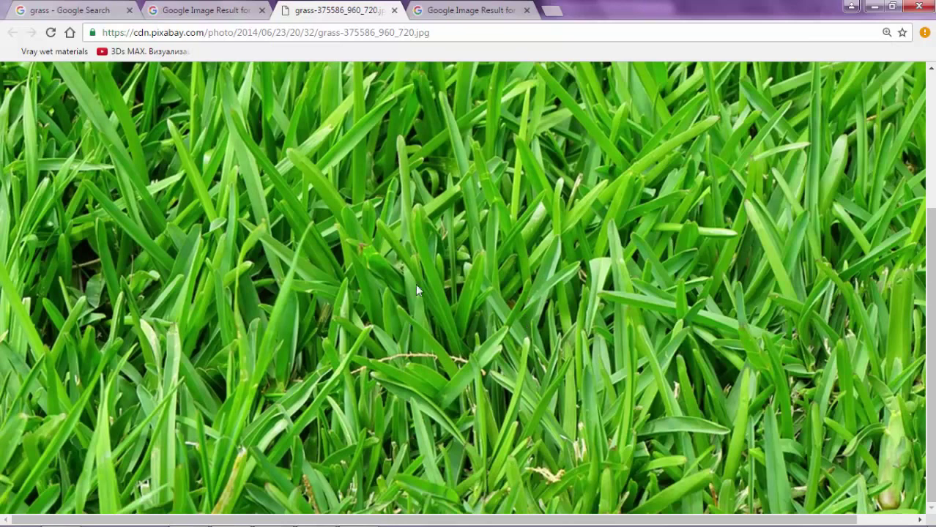
scroll(552, 280, "down", 1, "ctrl")
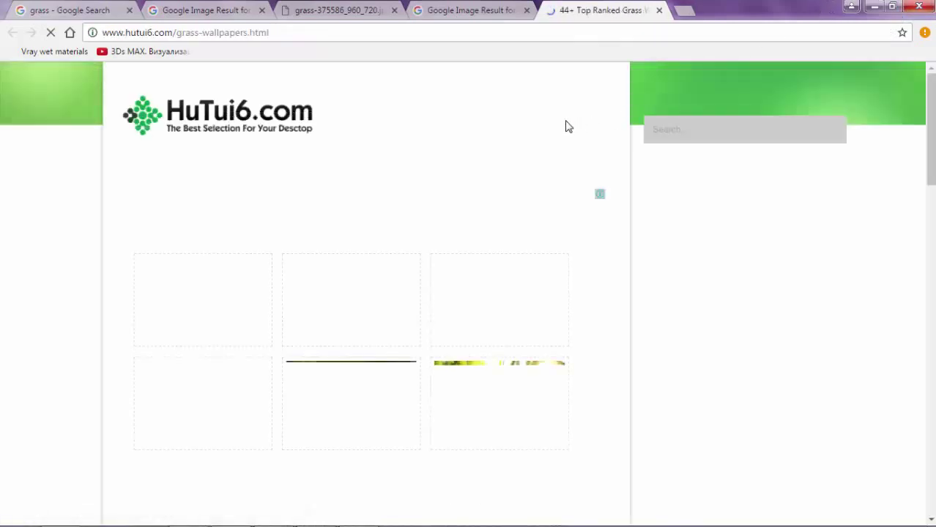
- Open the grass wallpaper image in its own tab, then preview the 'Grass in Vray' Evermotion texture
left_click(492, 7)
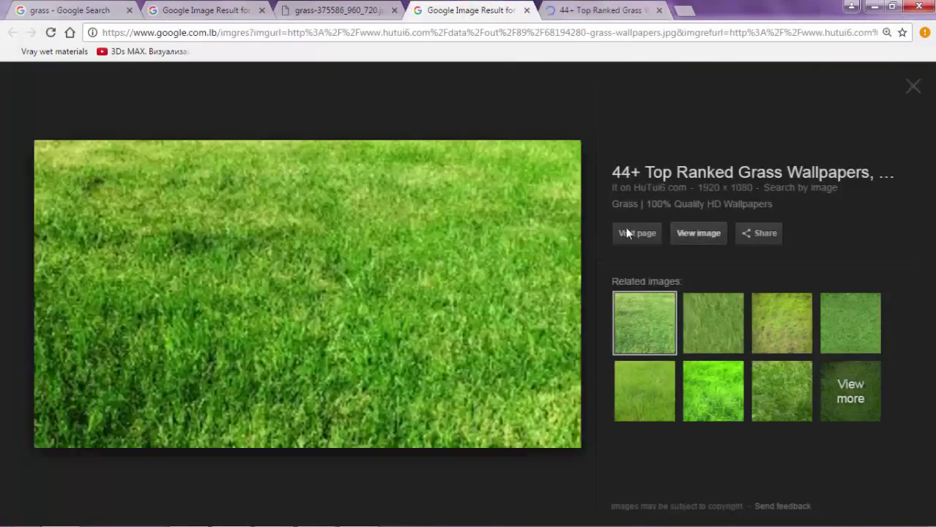
right_click(674, 233)
right_click(483, 236)
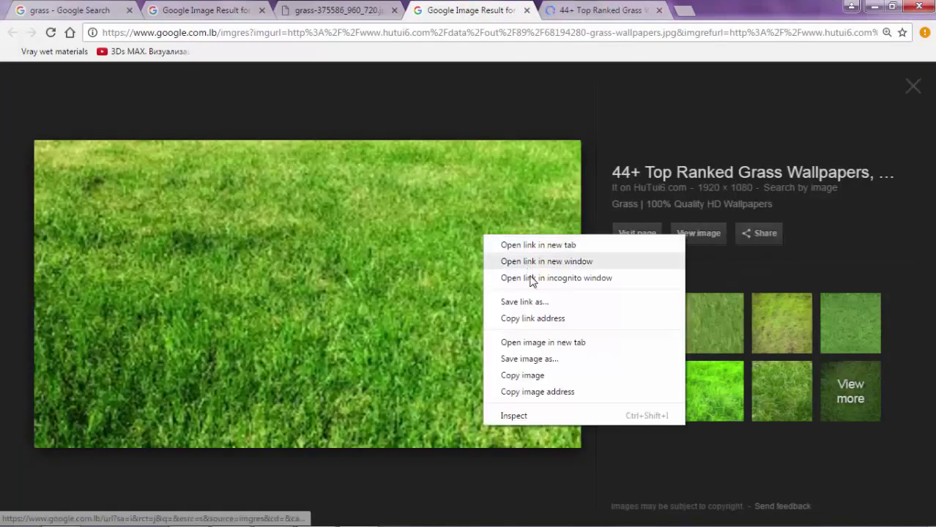
left_click(540, 342)
left_click(515, 8)
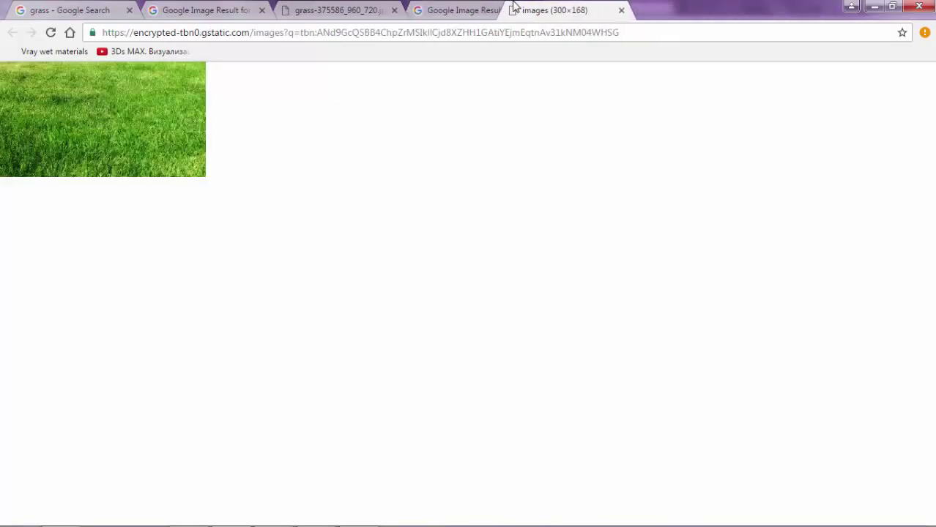
scroll(216, 94, "up", 9, "ctrl")
scroll(252, 180, "down", 2, "ctrl")
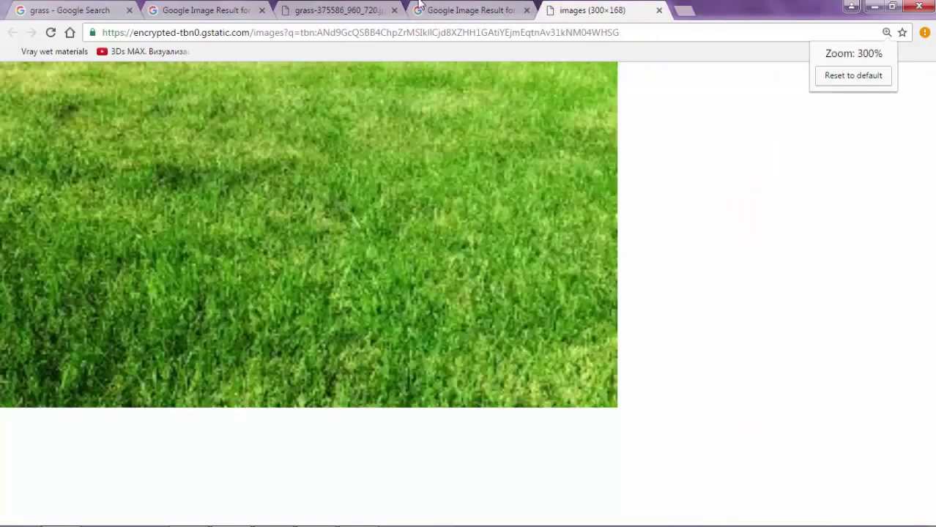
left_click(420, 6)
left_click(704, 323)
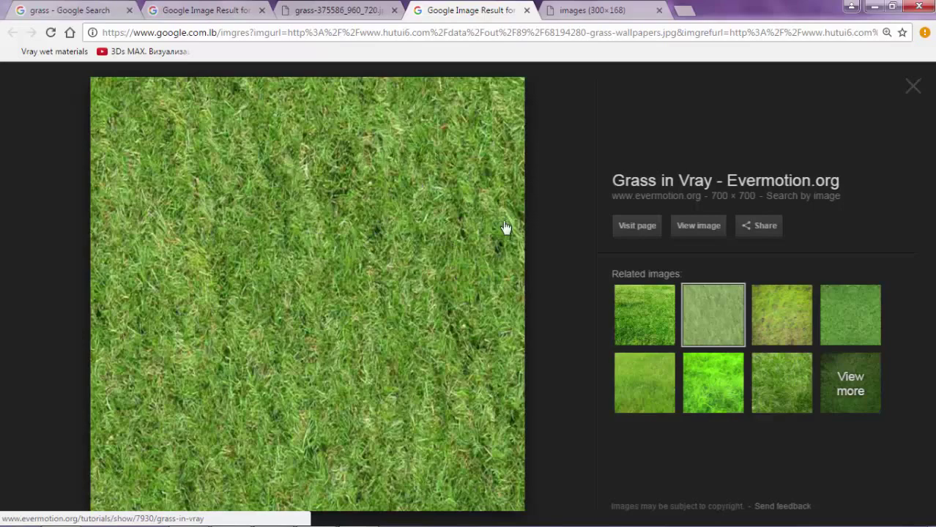
- Return to the 3ds Max grass scene and orbit to a front-right view
left_click(874, 6)
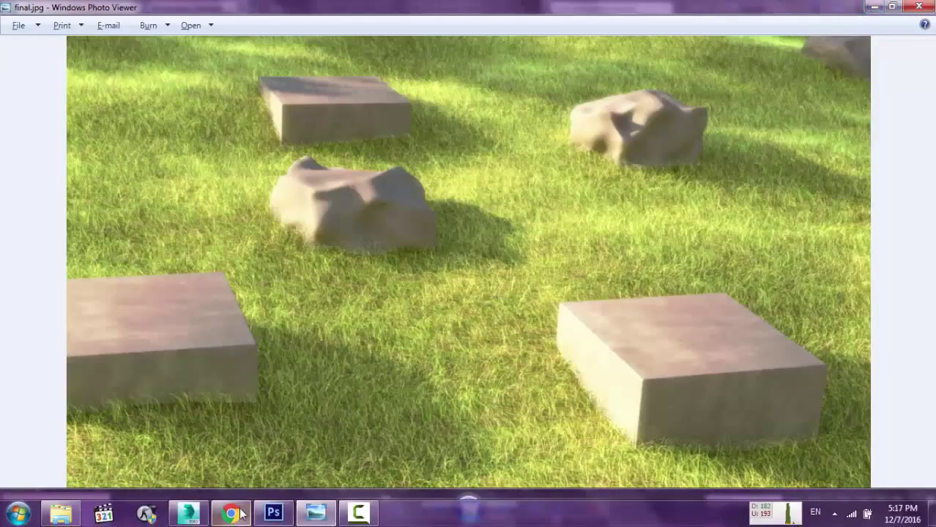
left_click(199, 515)
mouse_move(355, 309)
middle_mouse_down("alt")
mouse_move(372, 279)
mouse_move(350, 293)
middle_mouse_up("alt")
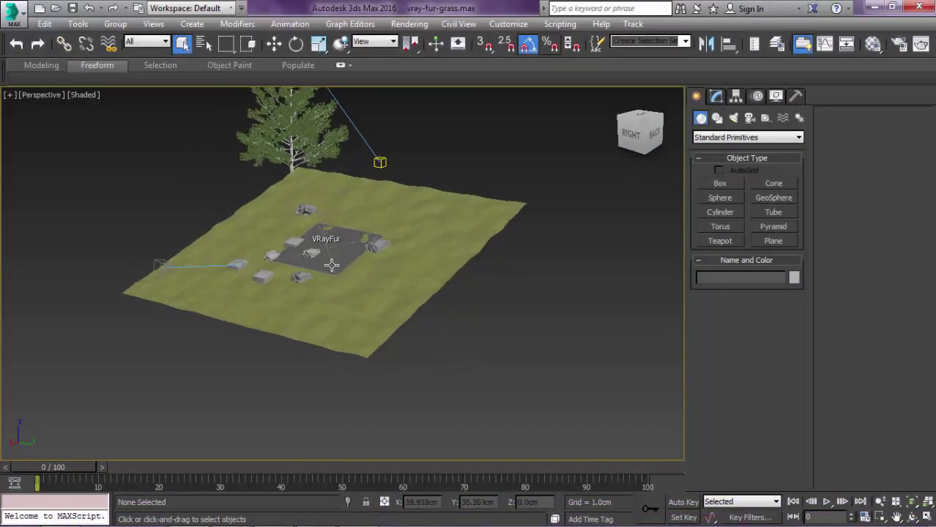
scroll(332, 265, "up", 10)
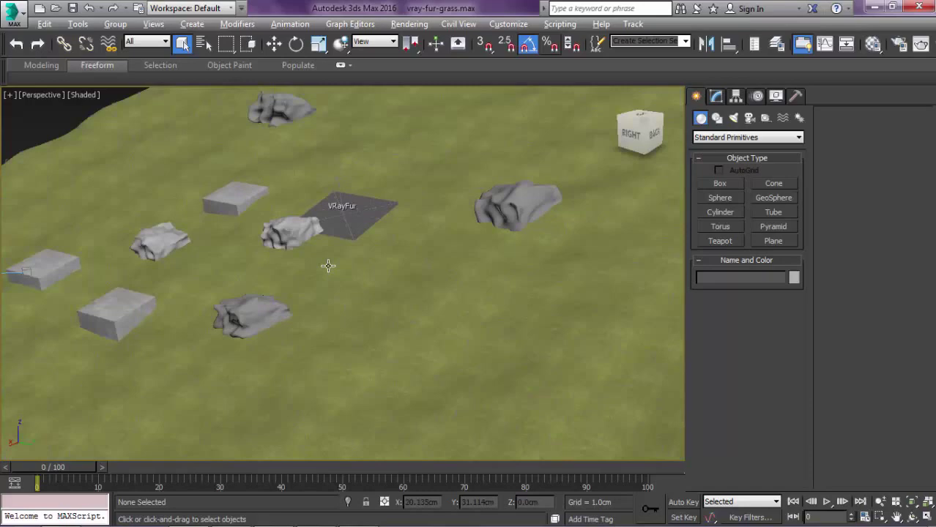
scroll(334, 267, "down", 6)
middle_click_drag(378, 259, 450, 334, "alt")
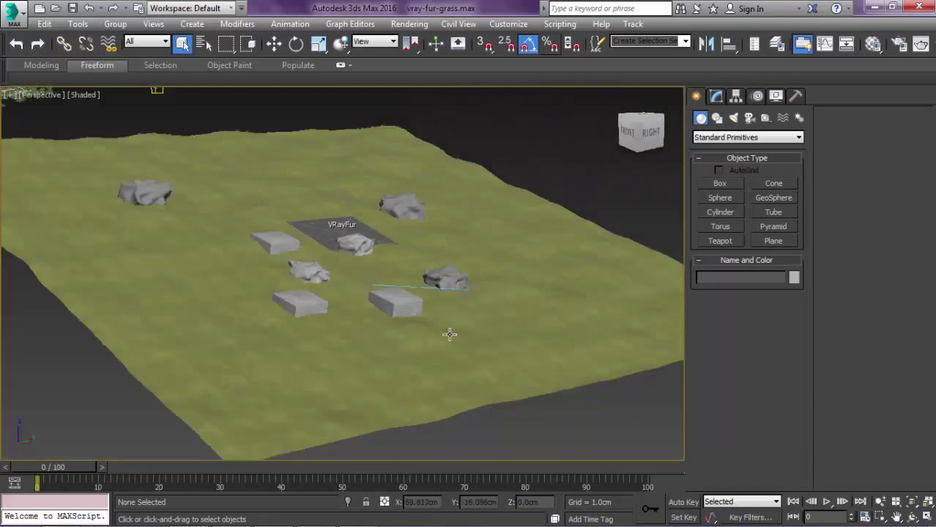
- Select Plane001 and review its Plane, TurboSmooth, two Noise and UVW Map modifier settings
left_click(453, 354)
left_click(716, 96)
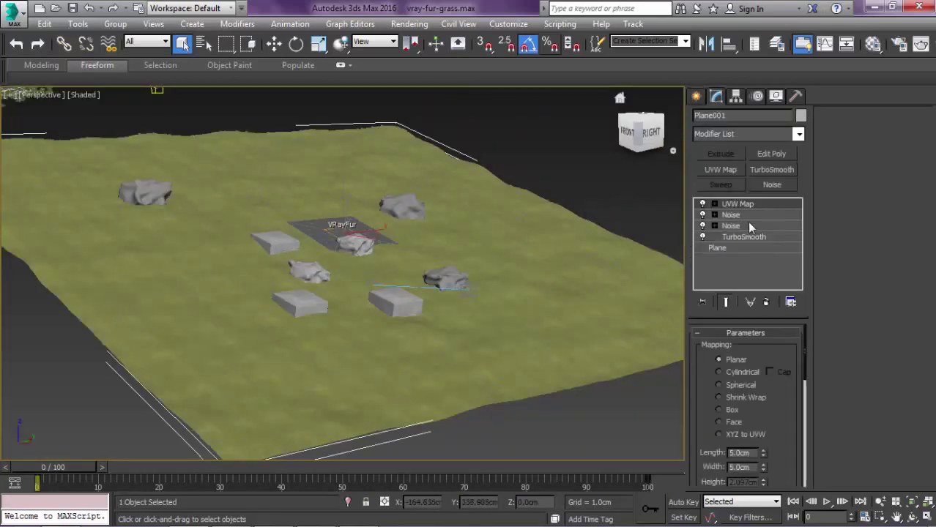
left_click(744, 248)
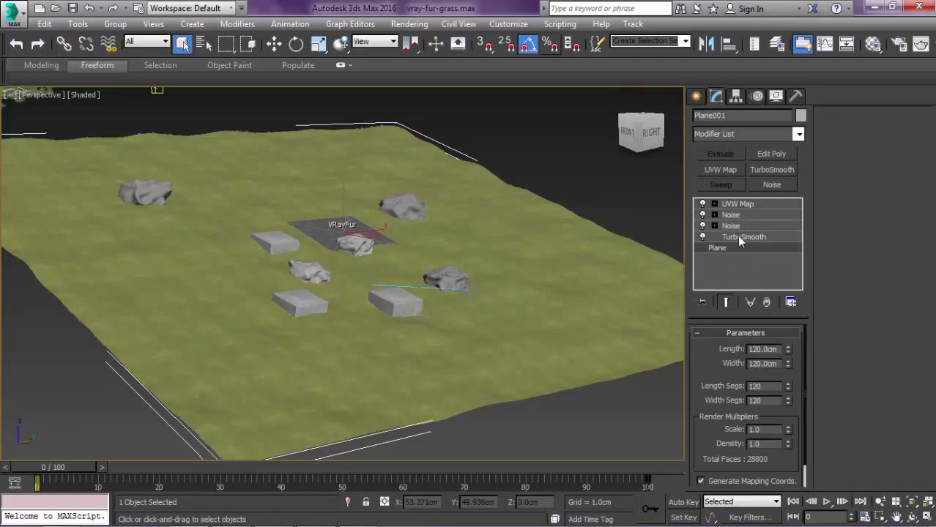
left_click(740, 238)
left_click(733, 227)
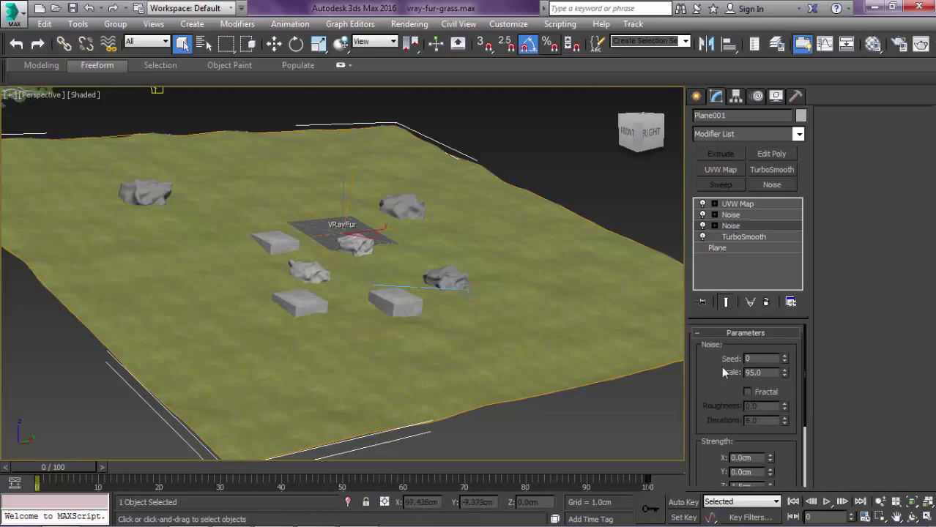
left_click_drag(723, 373, 735, 347)
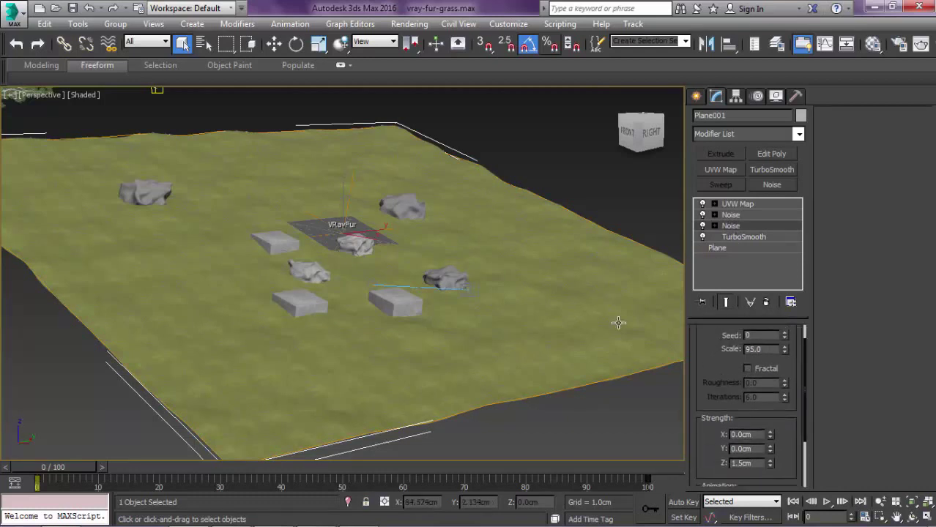
left_click(736, 217)
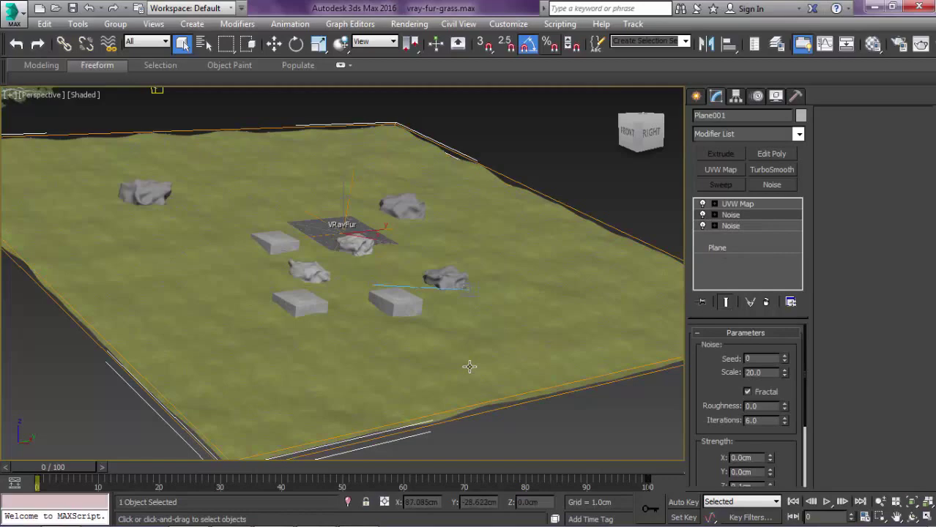
scroll(468, 367, "up", 8)
scroll(579, 298, "down", 8)
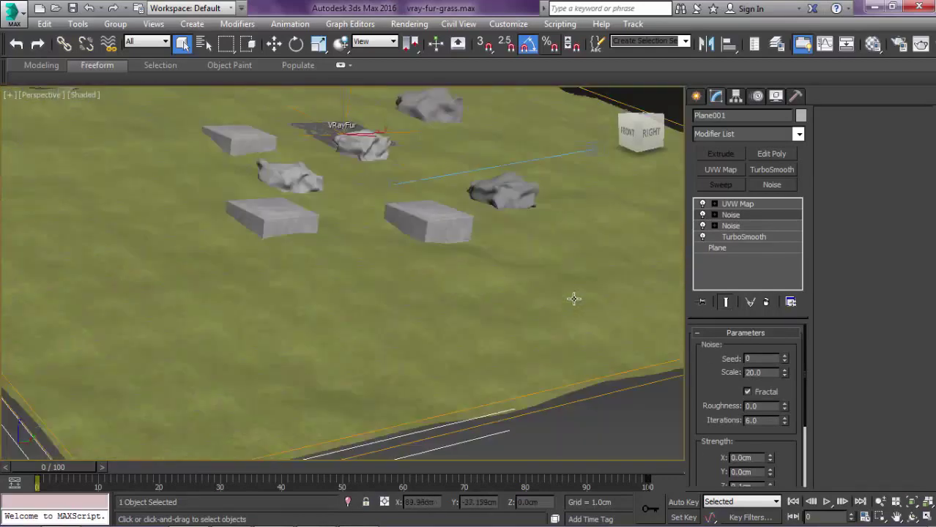
left_click(740, 204)
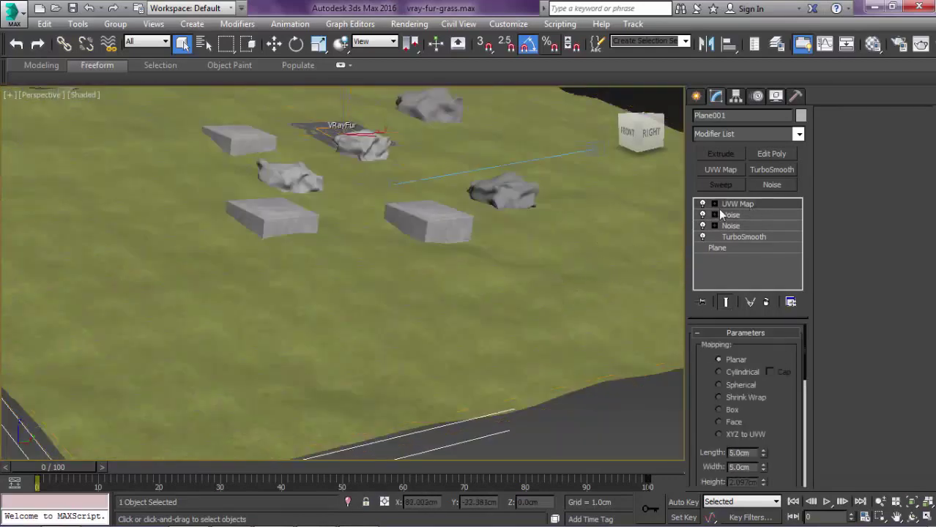
scroll(517, 347, "up", 3)
scroll(486, 328, "down", 4)
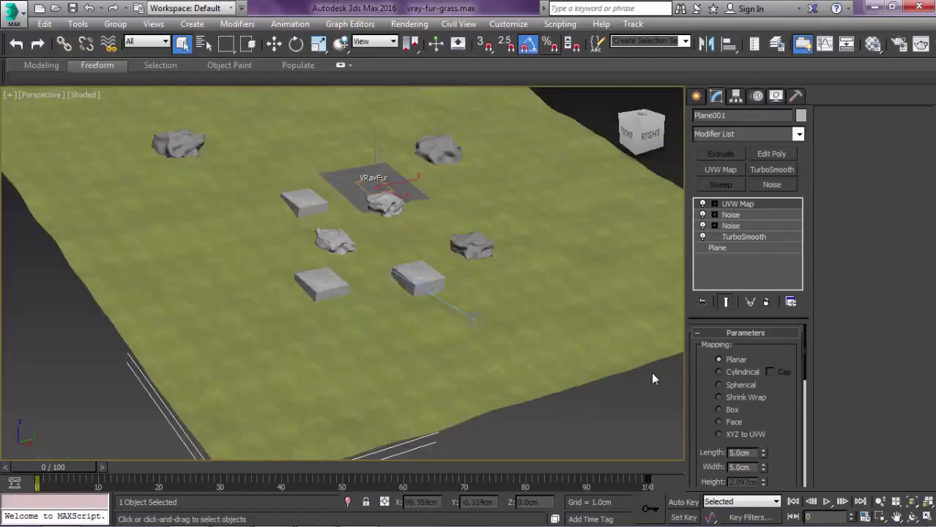
- Assign the plain grey Material #4 to the ground plane
key("m")
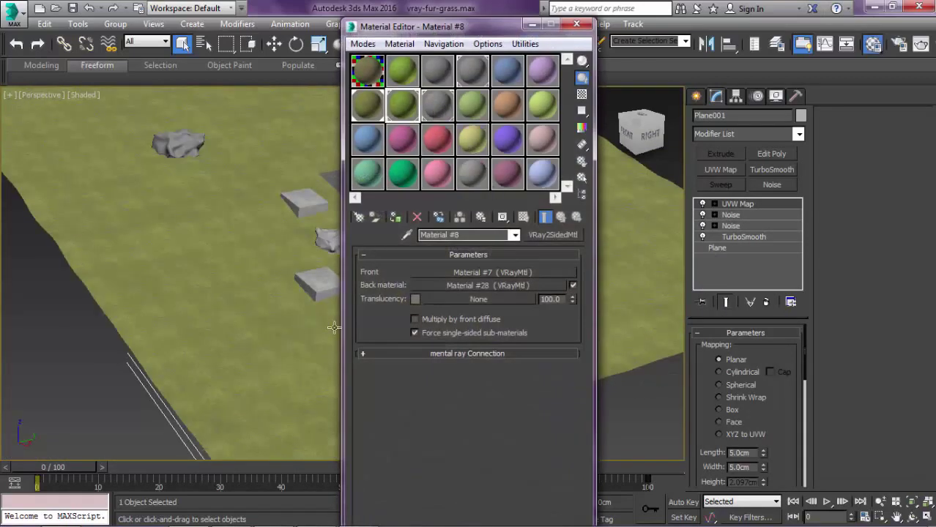
left_click(472, 70)
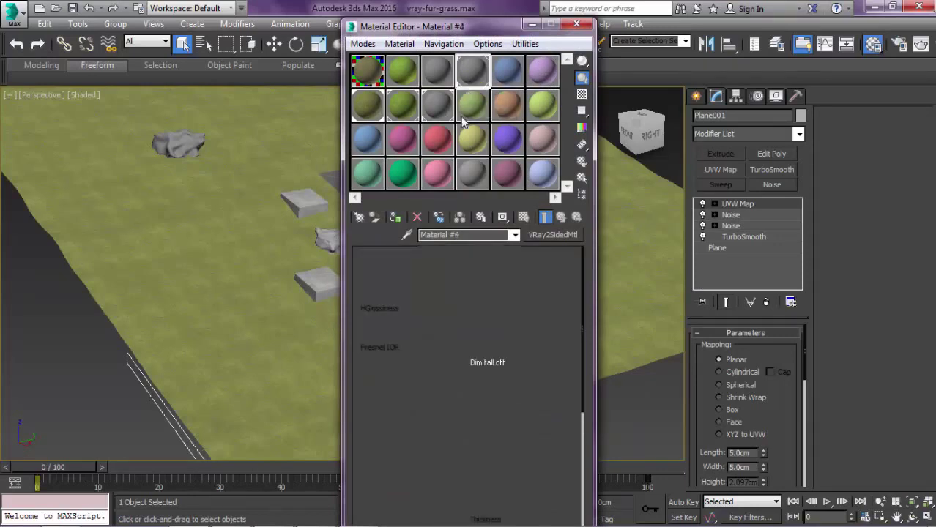
left_click(395, 217)
middle_click_drag(319, 299, 254, 253)
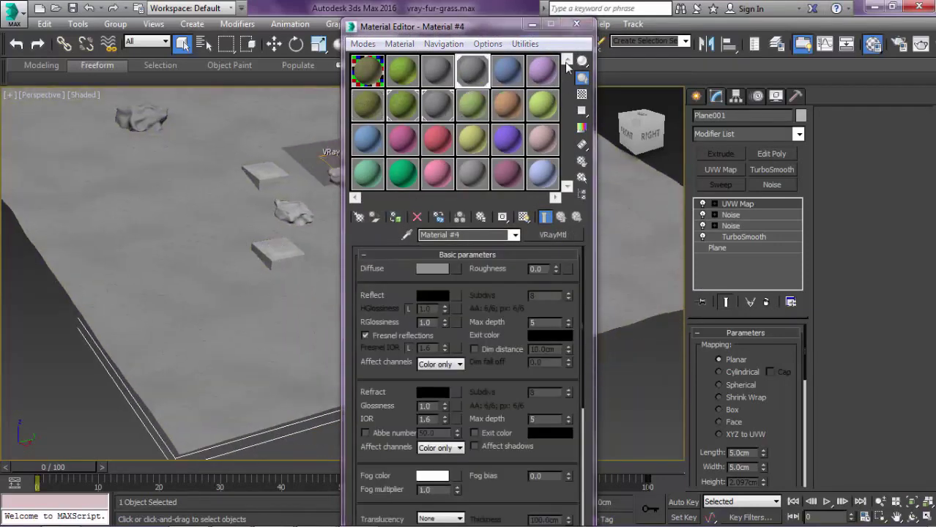
left_click(566, 29)
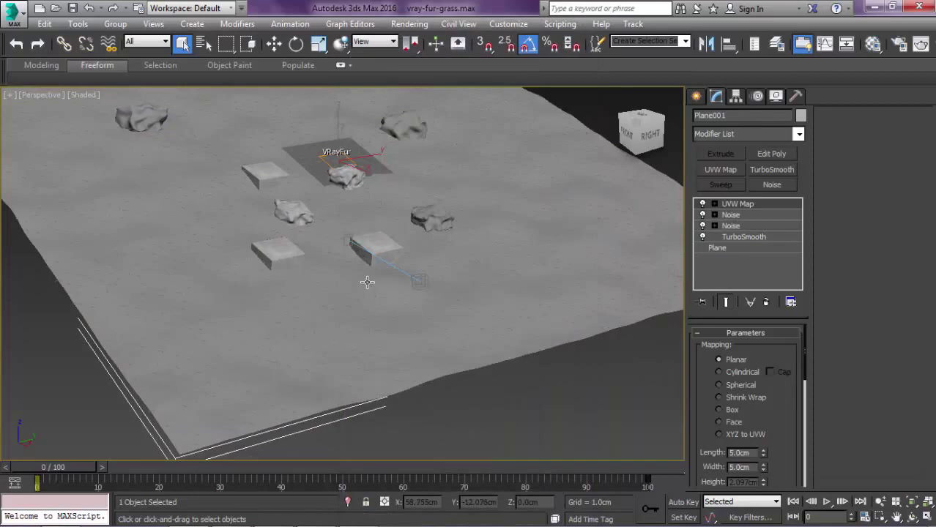
- Delete the existing VRayFur object
scroll(339, 175, "up", 5)
left_click(333, 150)
key("Delete")
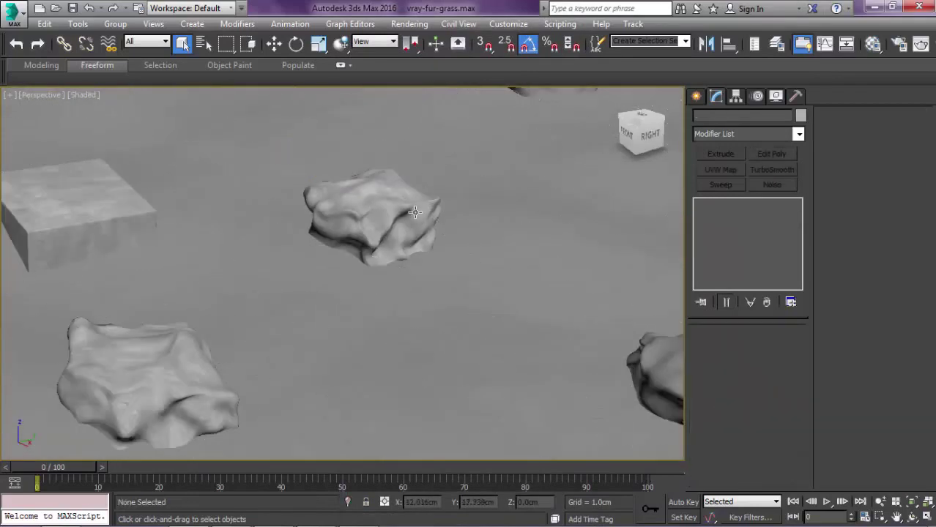
scroll(411, 209, "down", 6)
middle_click_drag(423, 217, 408, 212, "alt")
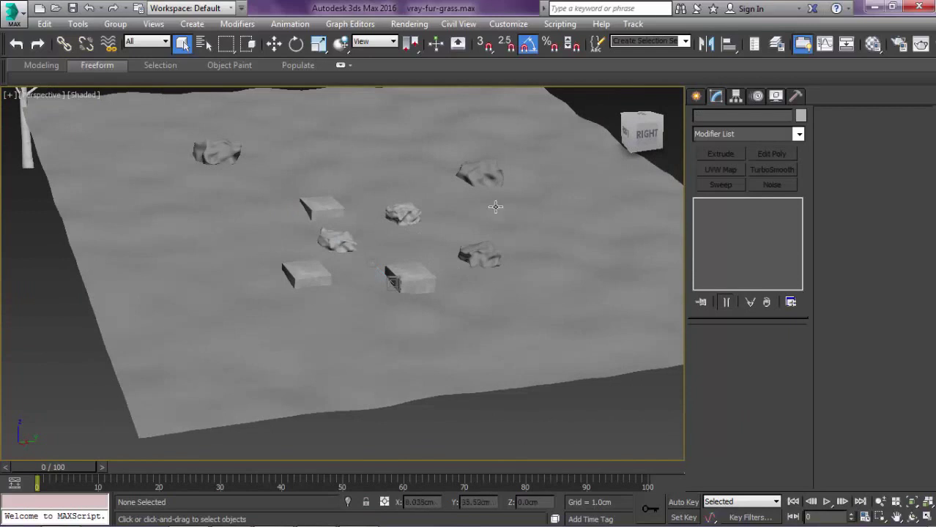
scroll(608, 170, "down", 5)
middle_click_drag(608, 170, 616, 192, "alt")
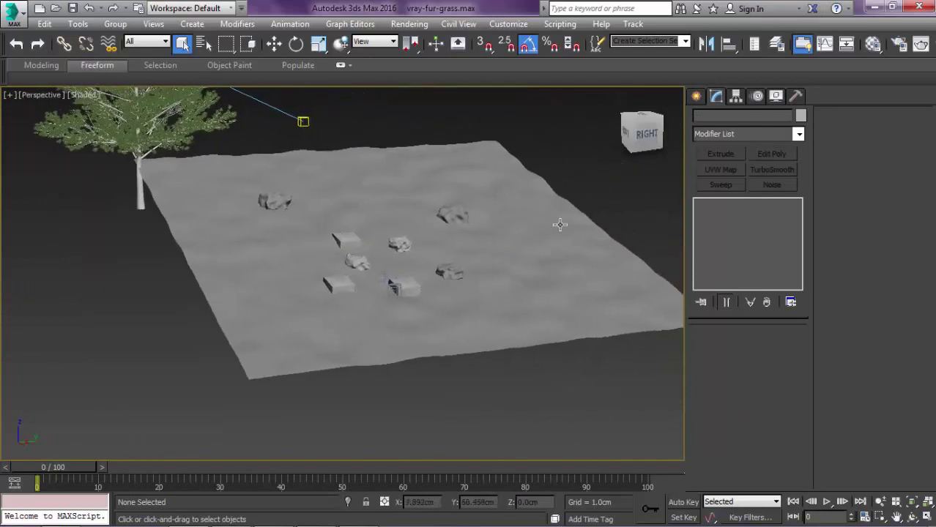
- Select Plane001 and add a VRayFur object to it from the VRay geometry category
scroll(542, 231, "up", 3)
left_click(370, 254)
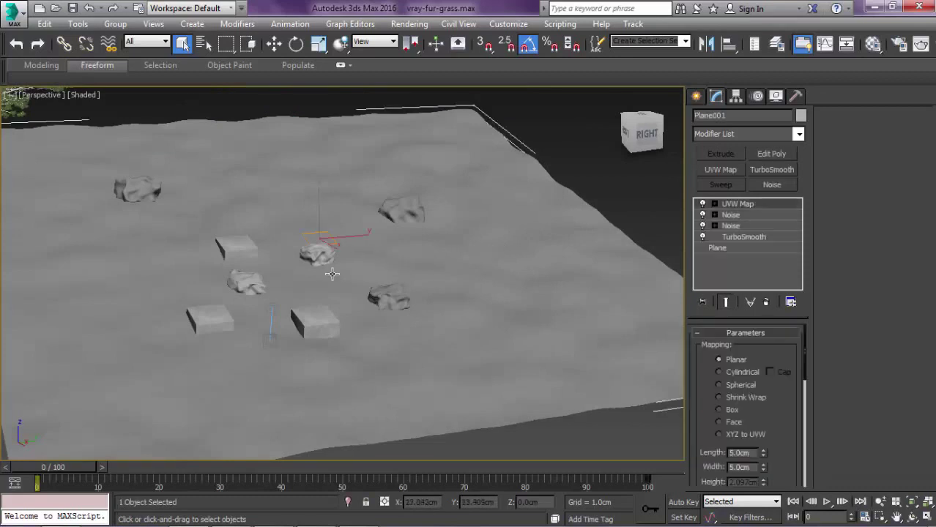
middle_click_drag(370, 255, 413, 243)
left_click(696, 97)
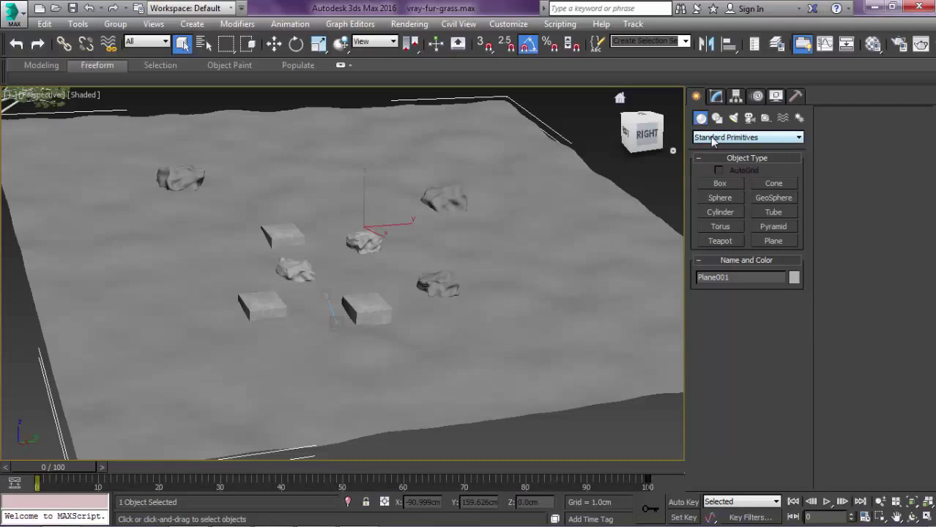
left_click(712, 139)
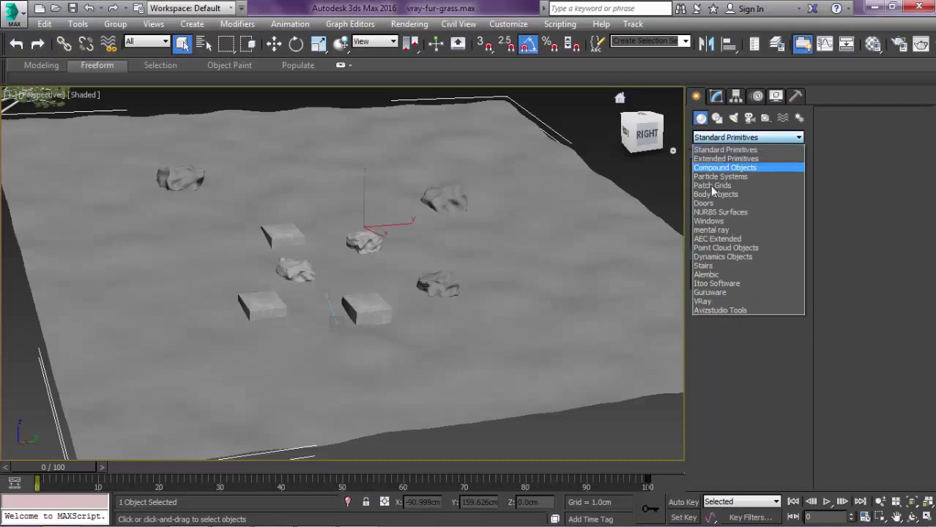
left_click(711, 296)
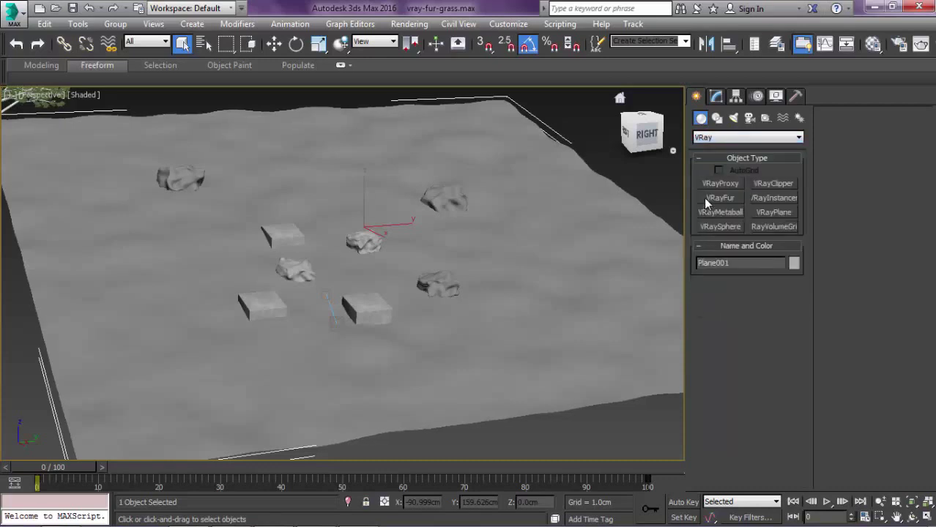
left_click(734, 198)
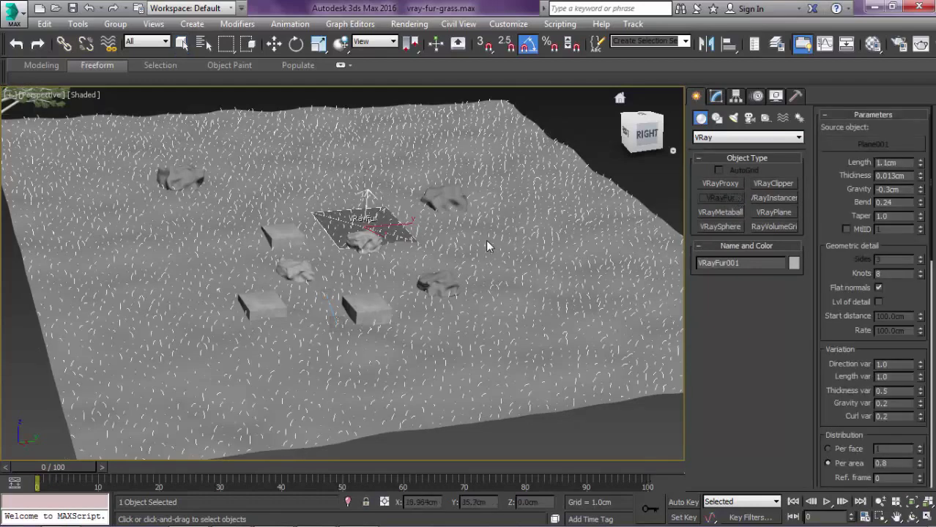
scroll(547, 225, "up", 2)
scroll(508, 209, "up", 3)
scroll(418, 269, "up", 3)
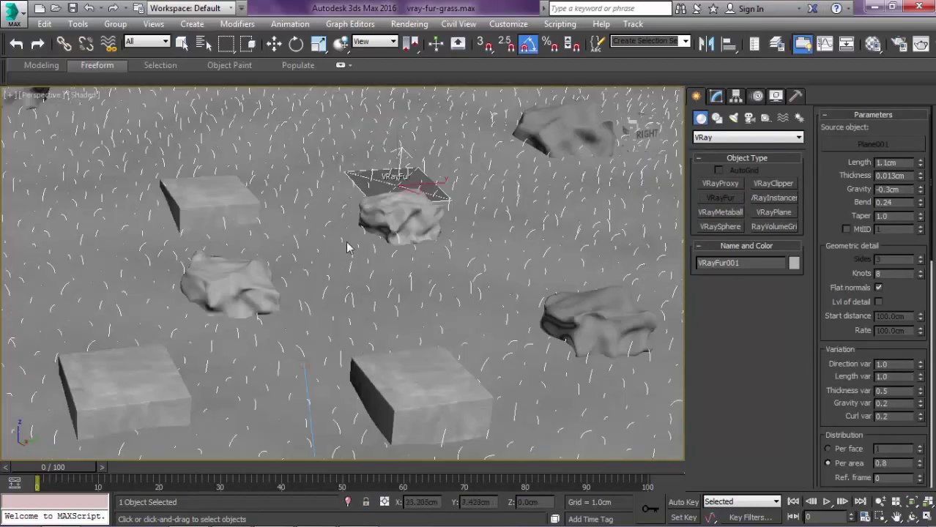
middle_click_drag(481, 215, 498, 183, "alt")
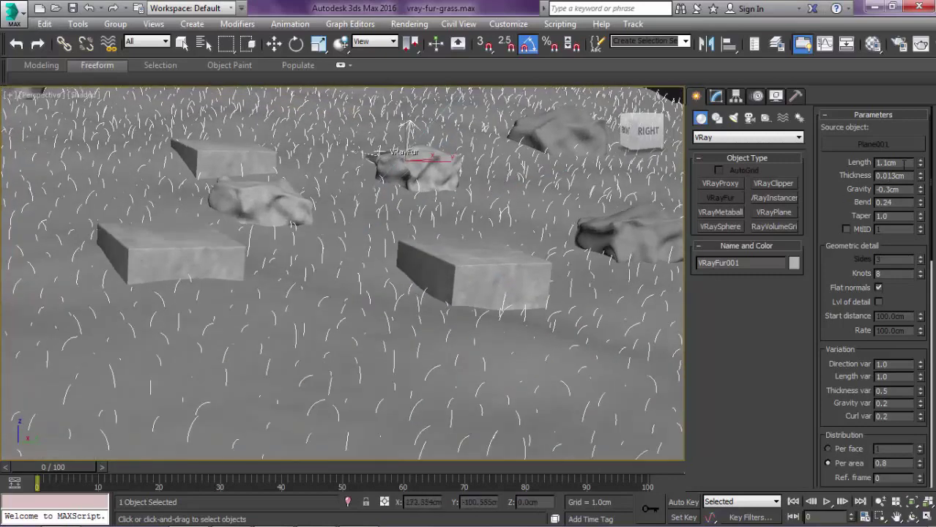
scroll(857, 169, "down", 1)
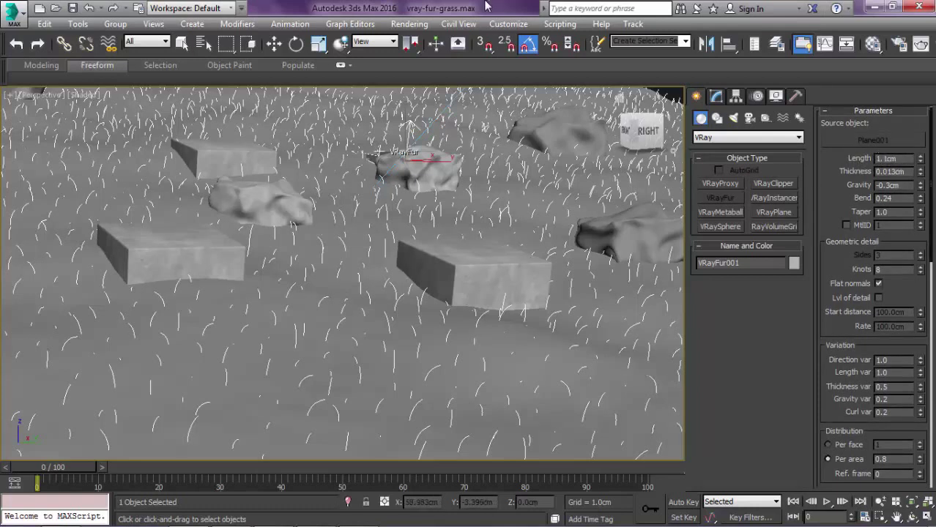
- Review the scene Units Setup and close it unchanged
left_click(508, 22)
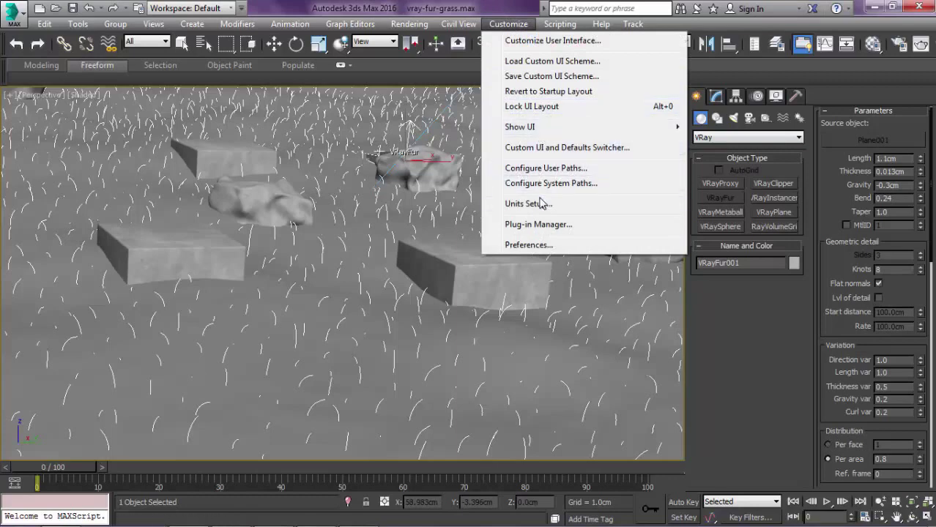
left_click(540, 205)
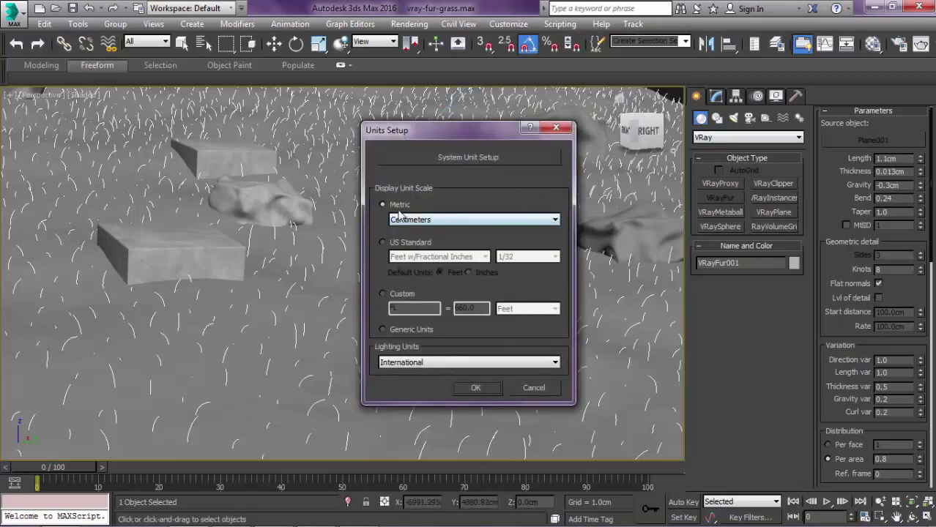
left_click(531, 386)
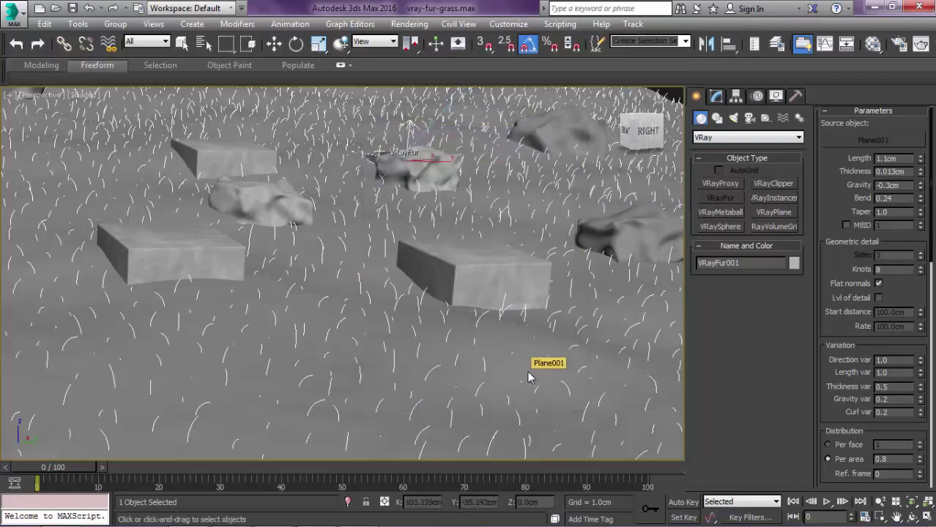
- Look through VRayCam001 and set the fur Bend to 1
middle_click_drag(445, 307, 591, 241)
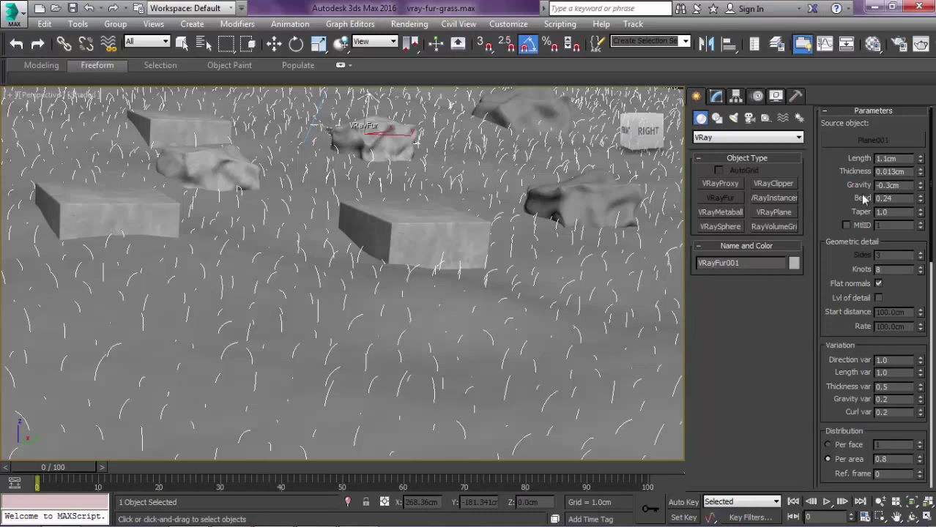
left_click_drag(862, 198, 848, 169)
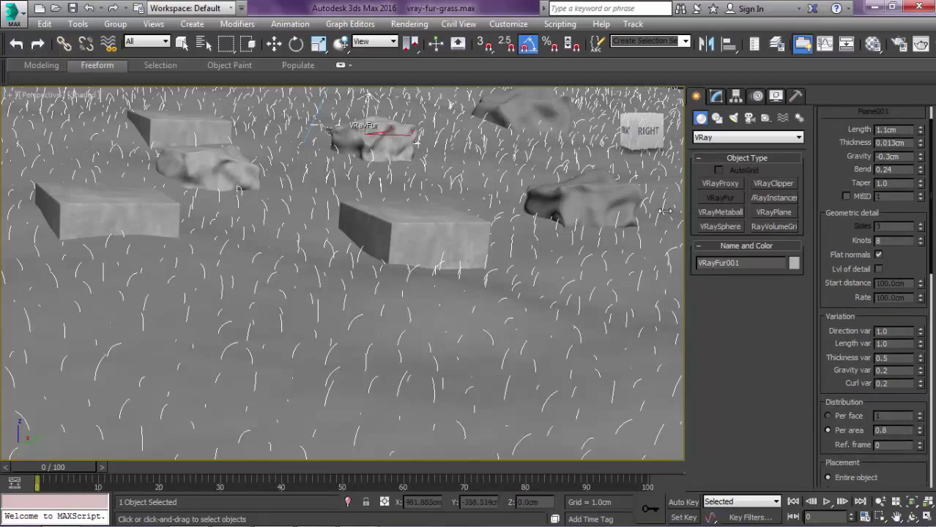
key("c")
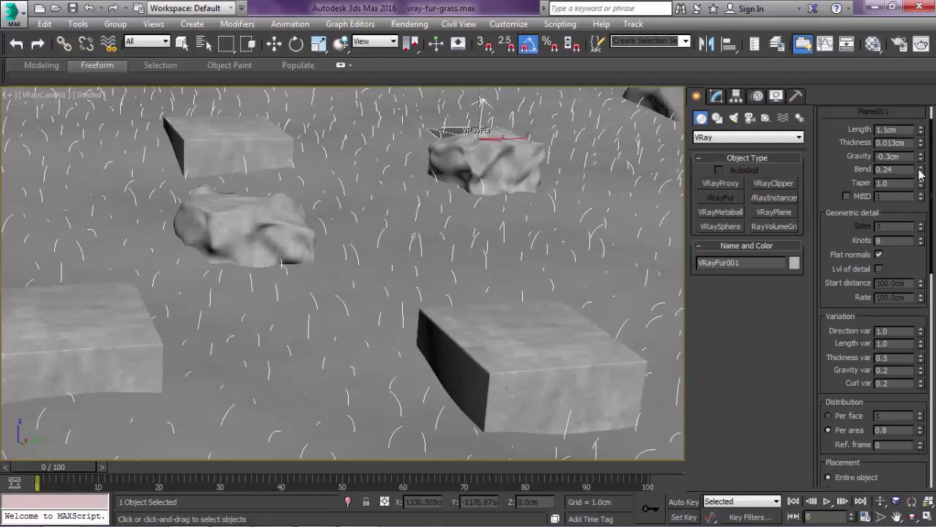
double_click(895, 169)
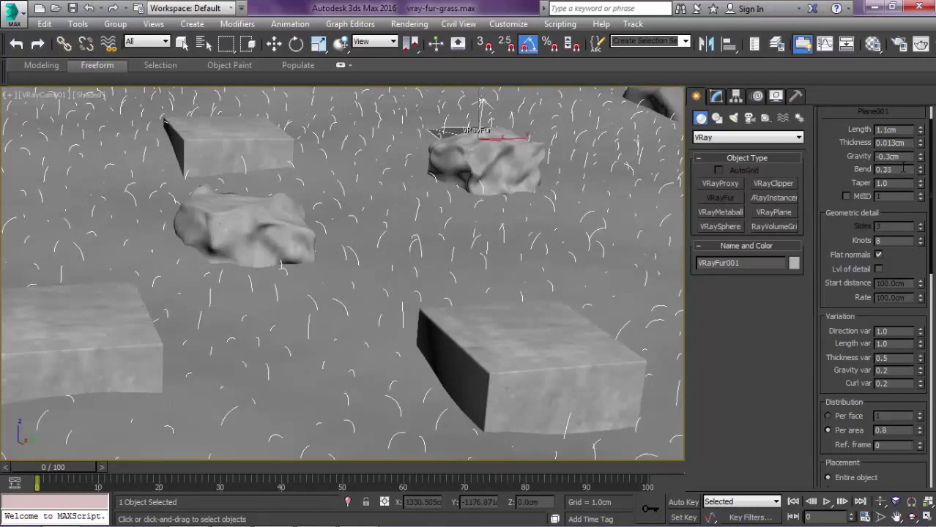
type("1")
key("Return")
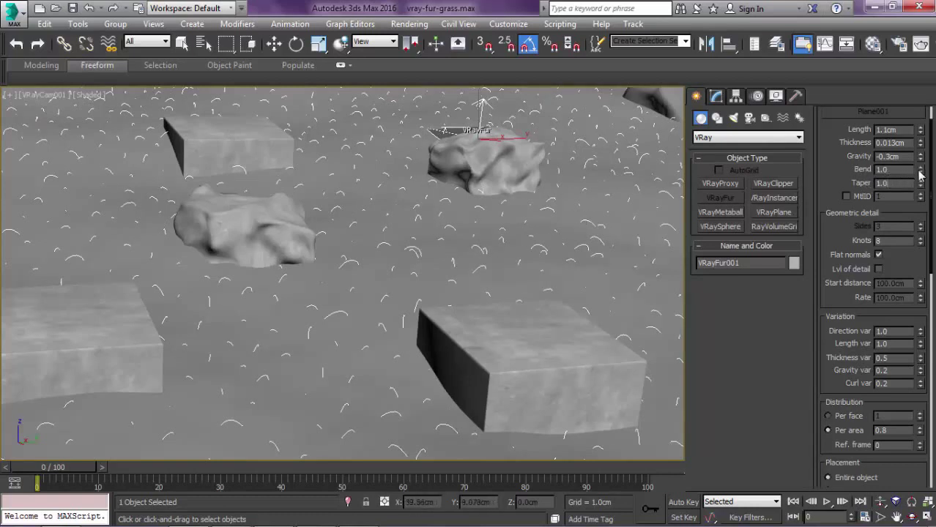
- Select VRayFur001 in the Modify panel and lower its Bend to 0.23
left_click(729, 188)
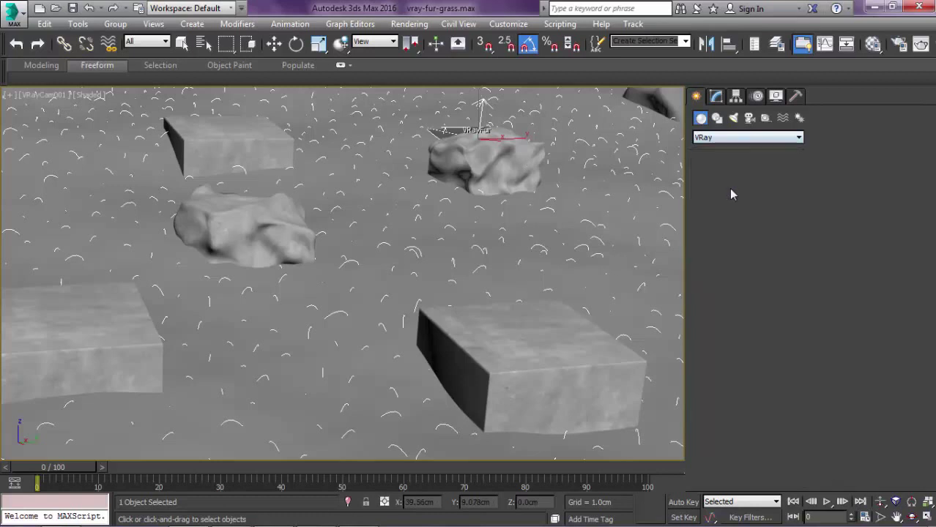
right_click(597, 169)
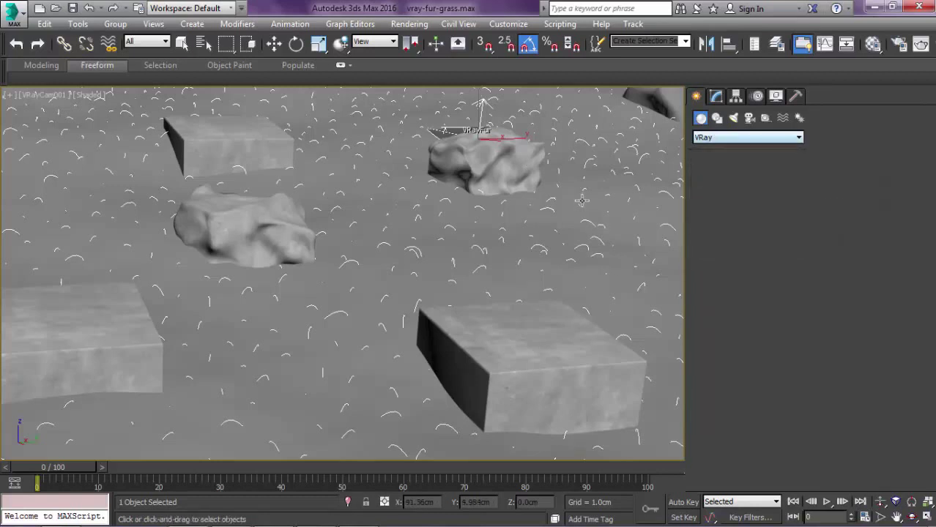
left_click(717, 96)
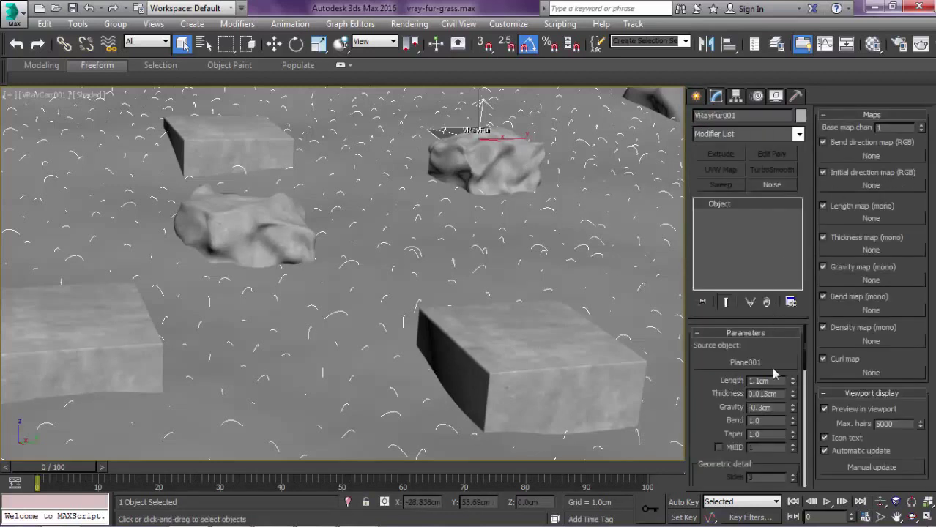
scroll(738, 344, "down", 2)
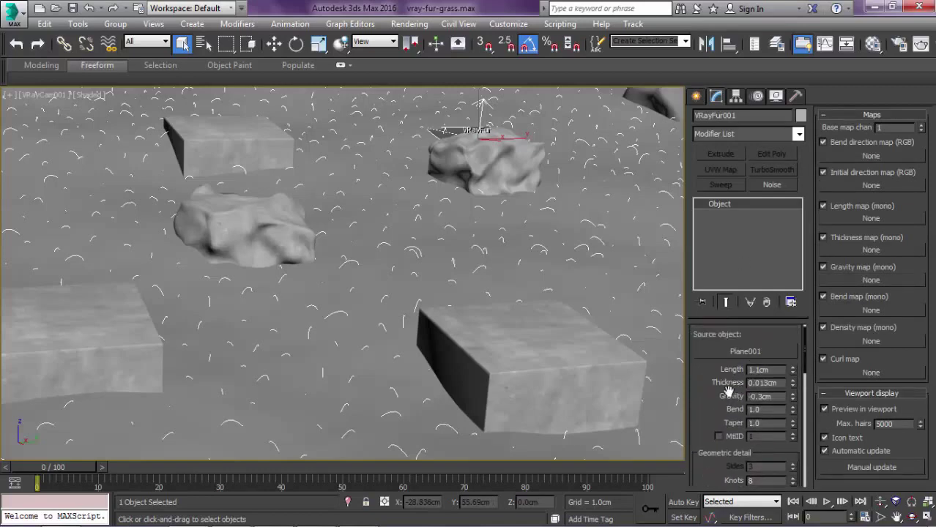
left_click_drag(728, 390, 731, 349)
left_click_drag(792, 385, 795, 435)
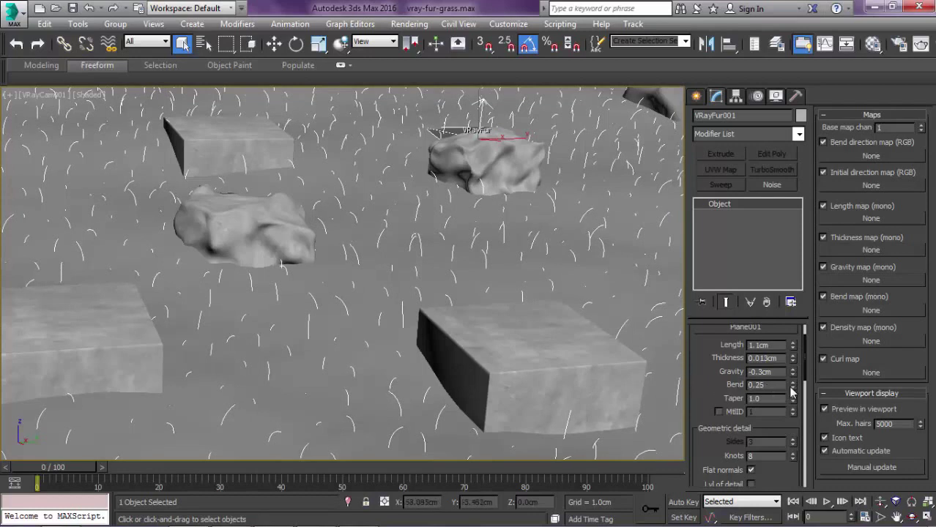
left_click(791, 389)
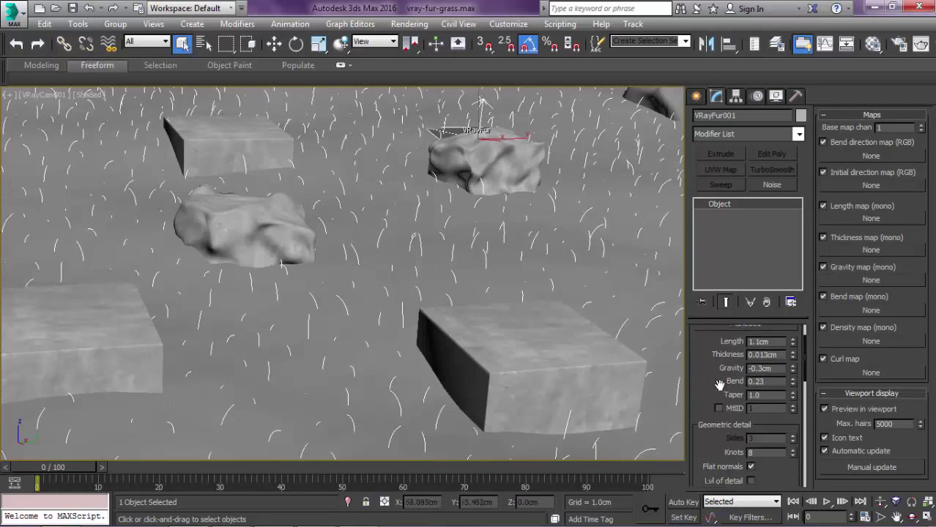
left_click_drag(723, 400, 722, 359)
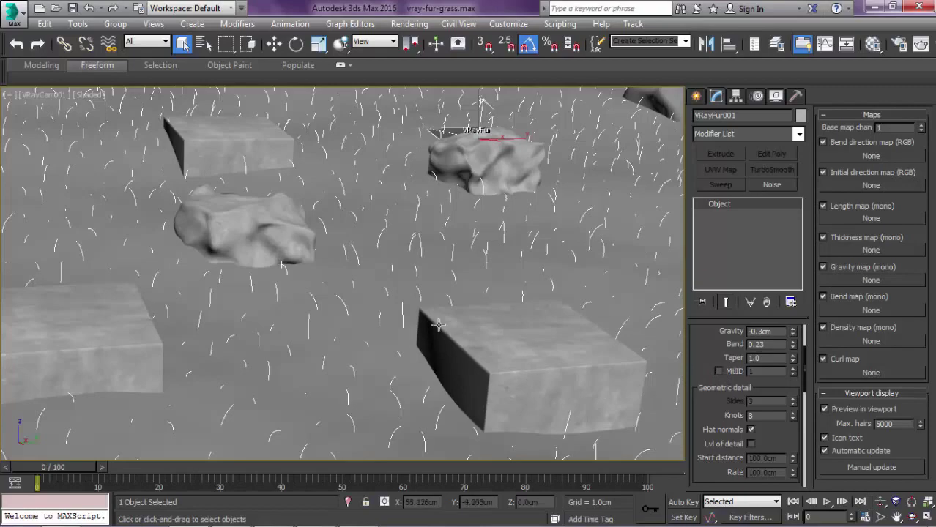
- Compare with the close-up grass reference photo in Chrome, then return to 3ds Max
mouse_move(383, 519)
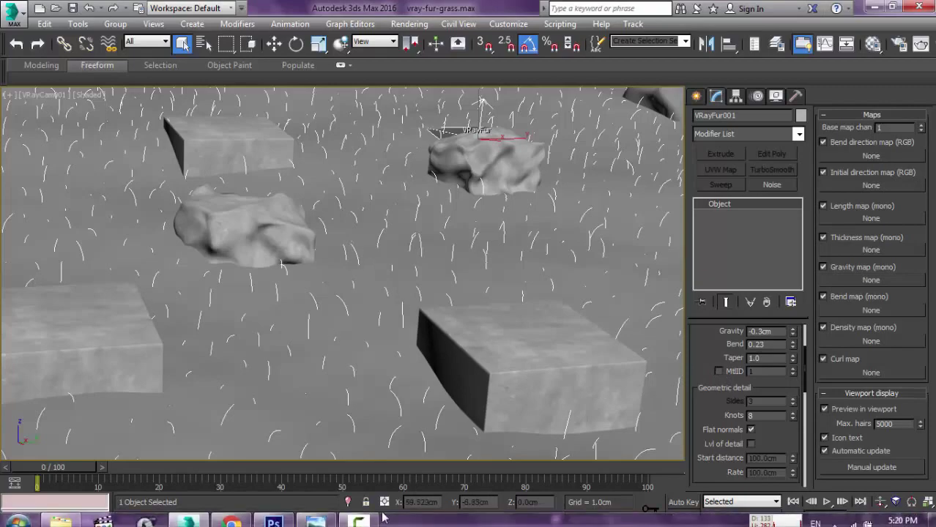
left_click(456, 380)
left_click(340, 33)
left_click(338, 10)
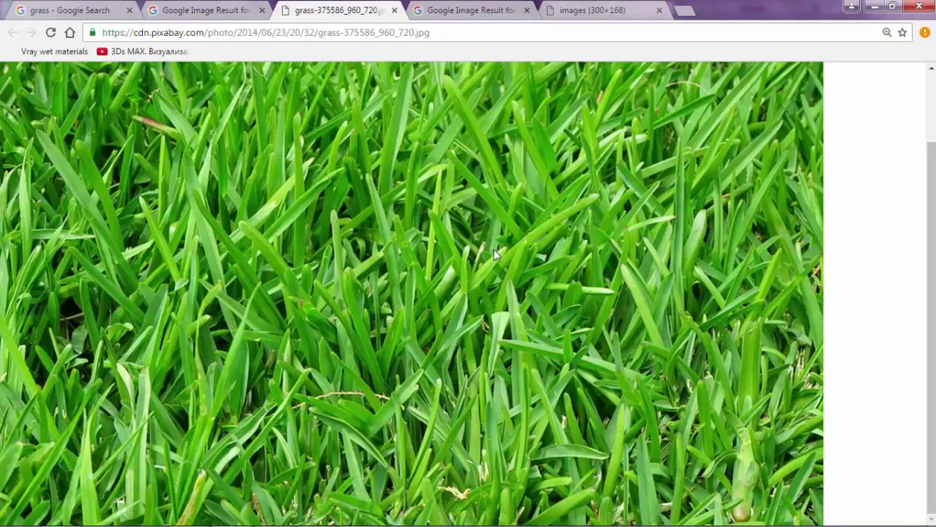
key("alt+Tab")
scroll(755, 352, "down", 1)
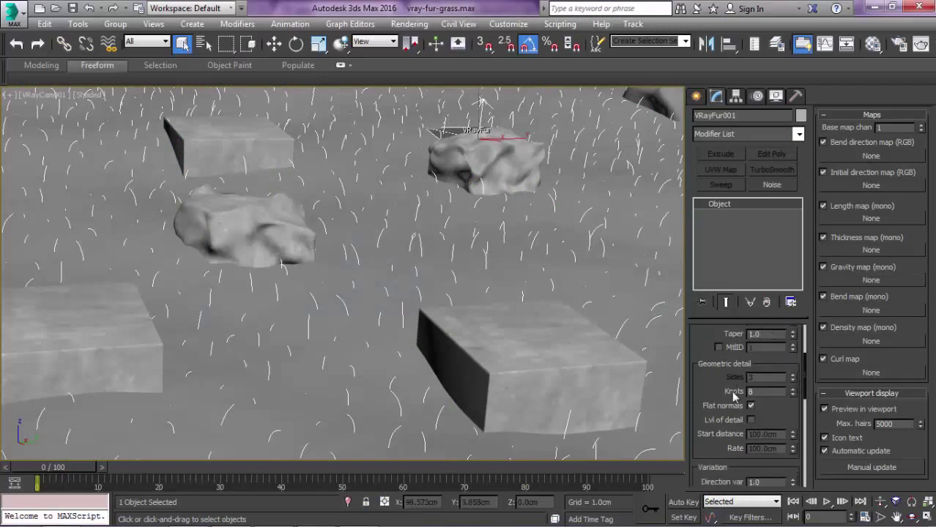
scroll(732, 394, "down", 1)
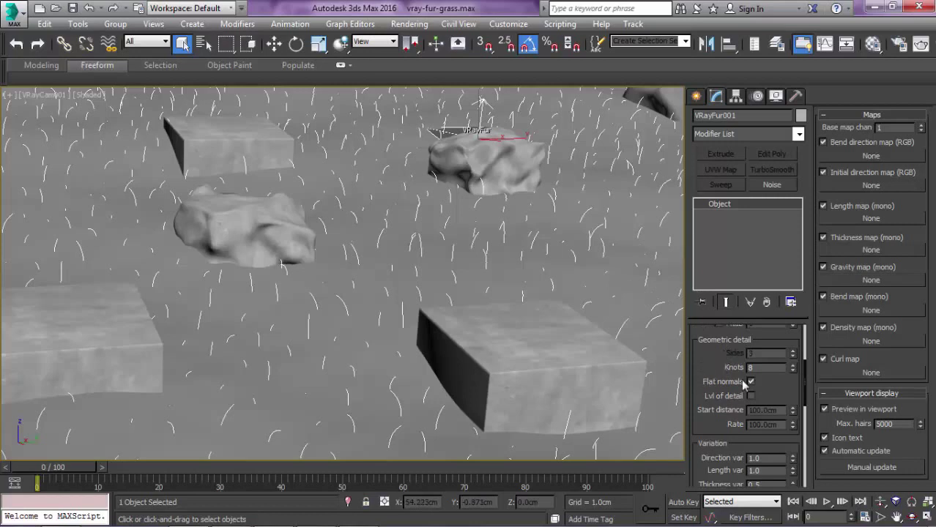
scroll(773, 393, "down", 3)
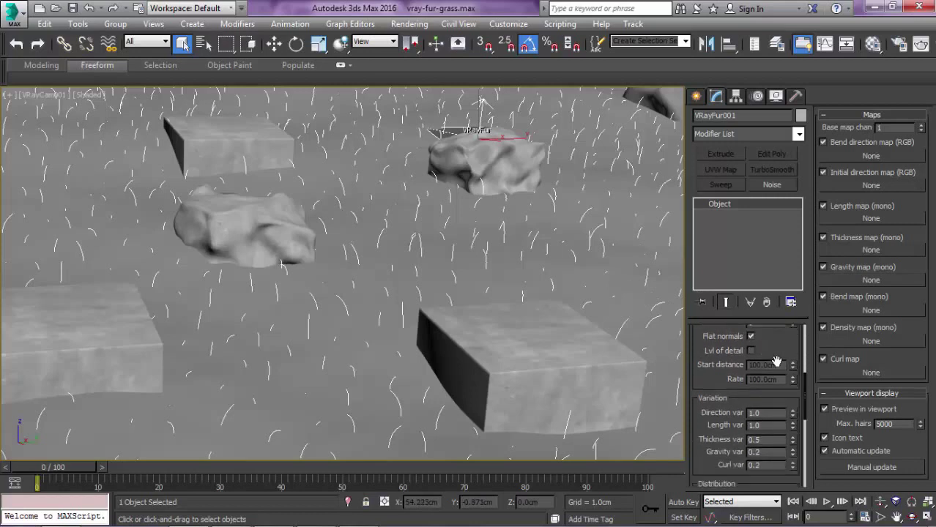
scroll(744, 383, "down", 2)
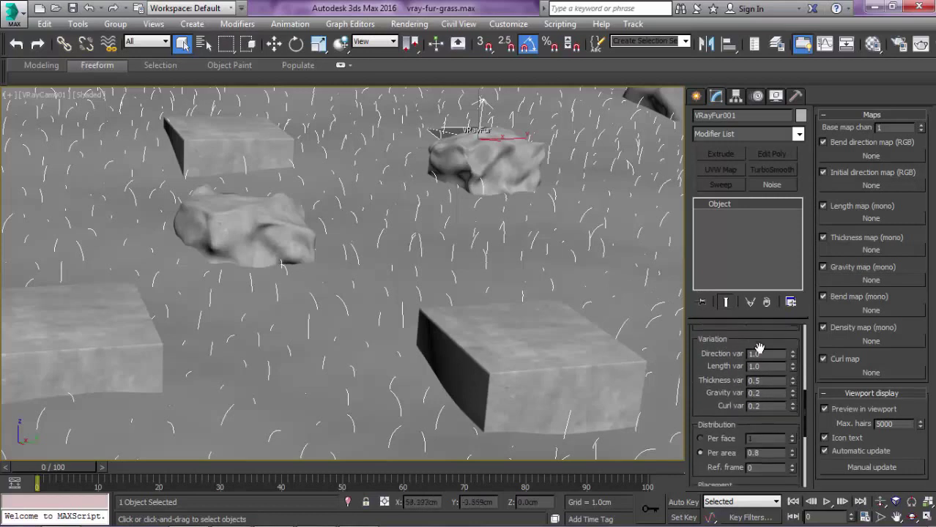
left_click(756, 354)
type("1")
key("Tab")
type("1")
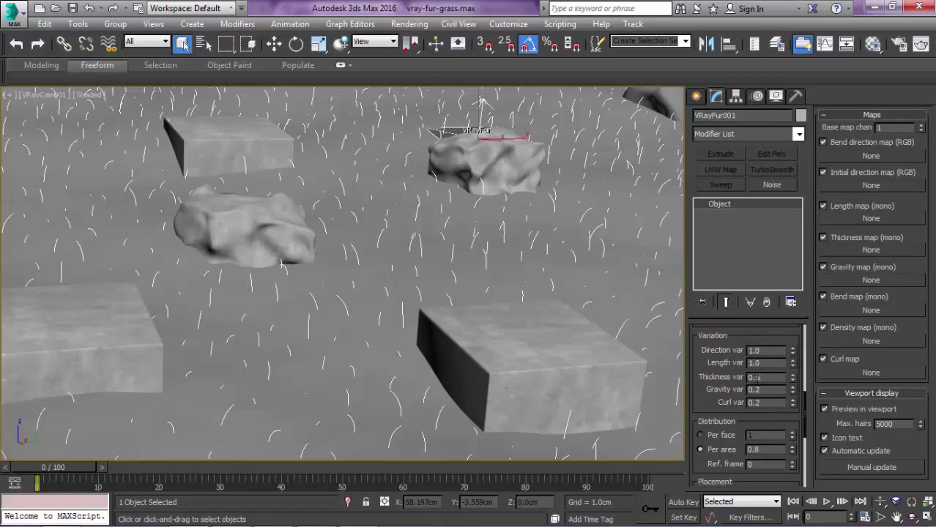
scroll(738, 381, "down", 2)
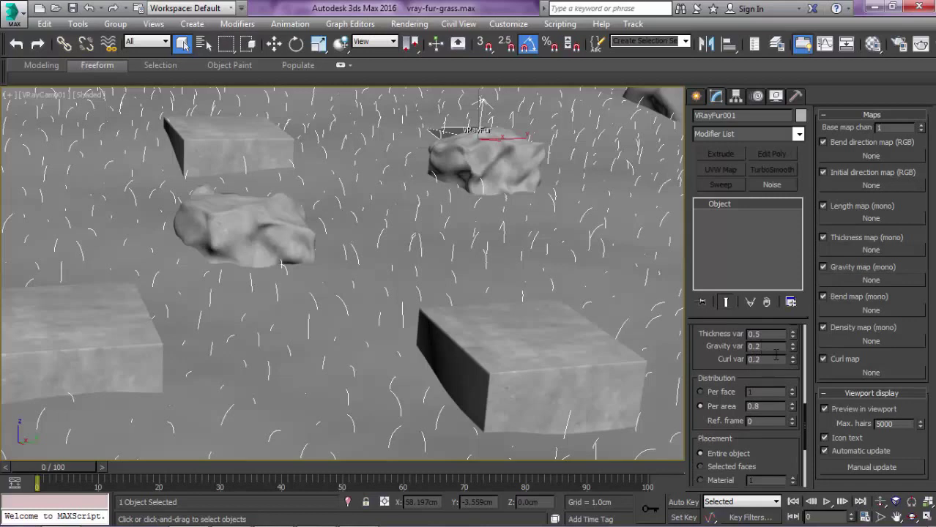
scroll(728, 359, "down", 2)
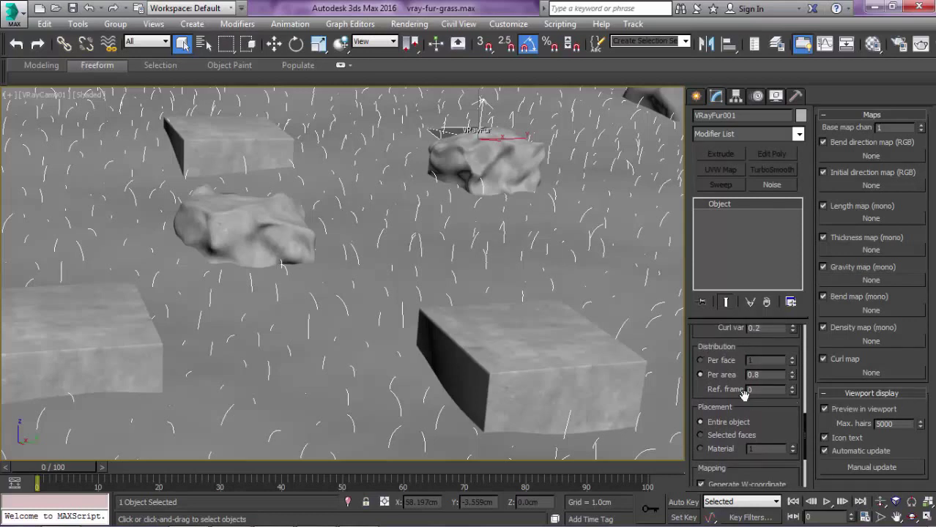
- Set the fur's Distribution Per area density to 0.9
left_click_drag(766, 375, 722, 364)
type(".0")
key("BackSpace")
type("1")
key("Tab")
double_click(757, 375)
type("1.7.8")
- Set the viewport preview Max. hairs to 6000
left_click_drag(716, 404, 718, 361)
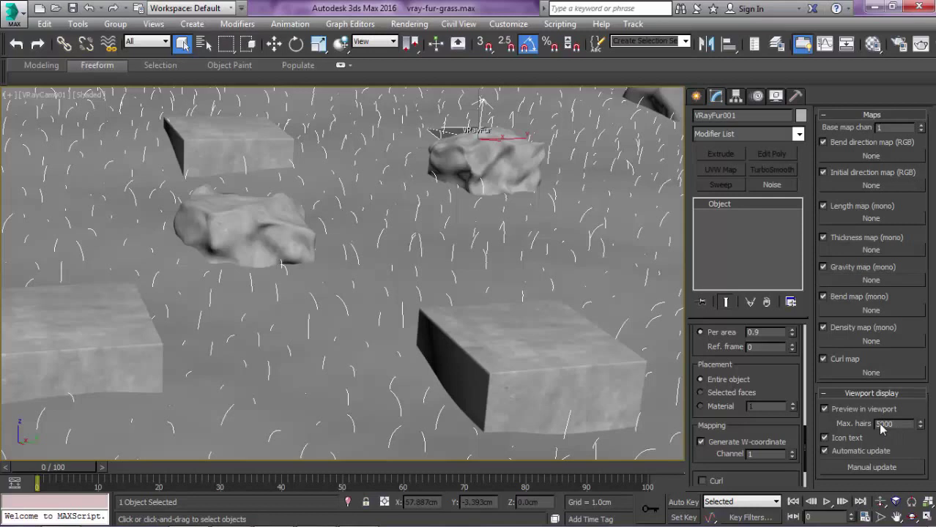
type("6000")
key("Return")
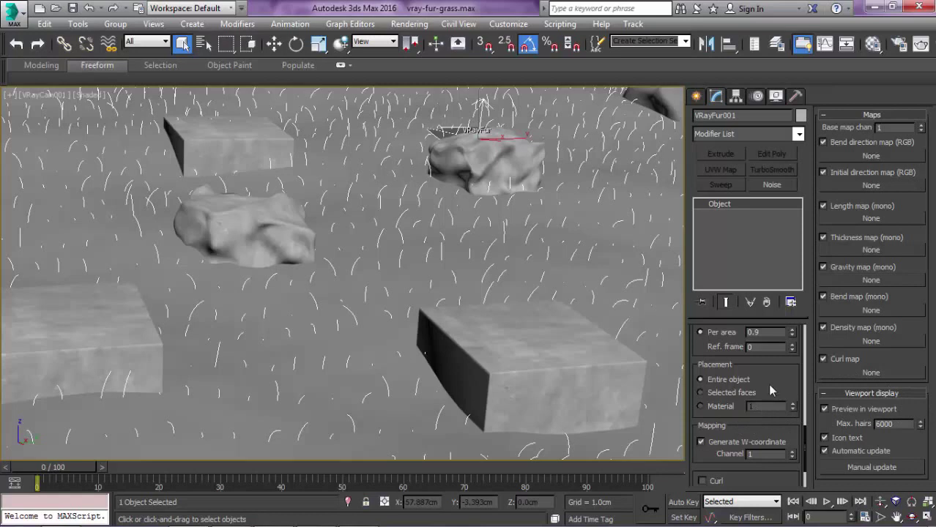
left_click_drag(770, 390, 708, 354)
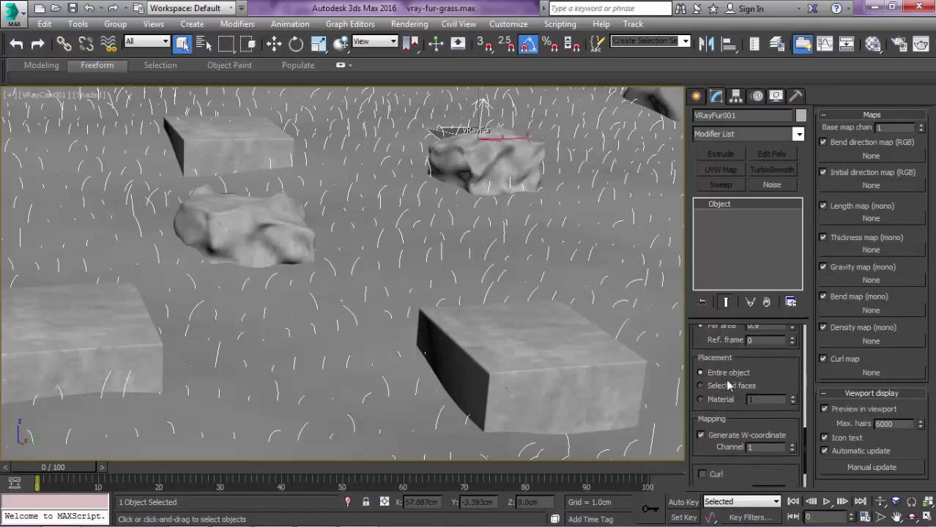
left_click_drag(763, 376, 759, 312)
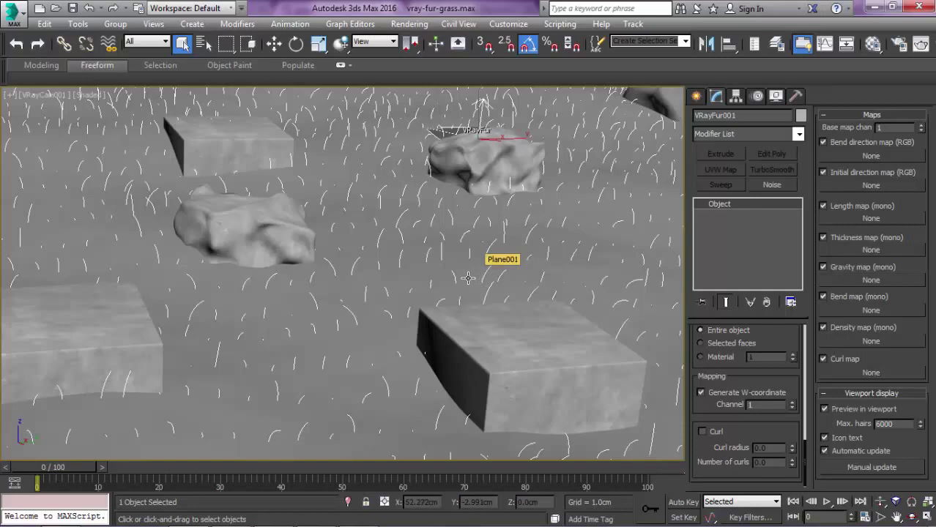
- In Perspective view, select Plane001 and pick the green Material #10 in the Material Editor
key("p")
scroll(446, 242, "down", 6)
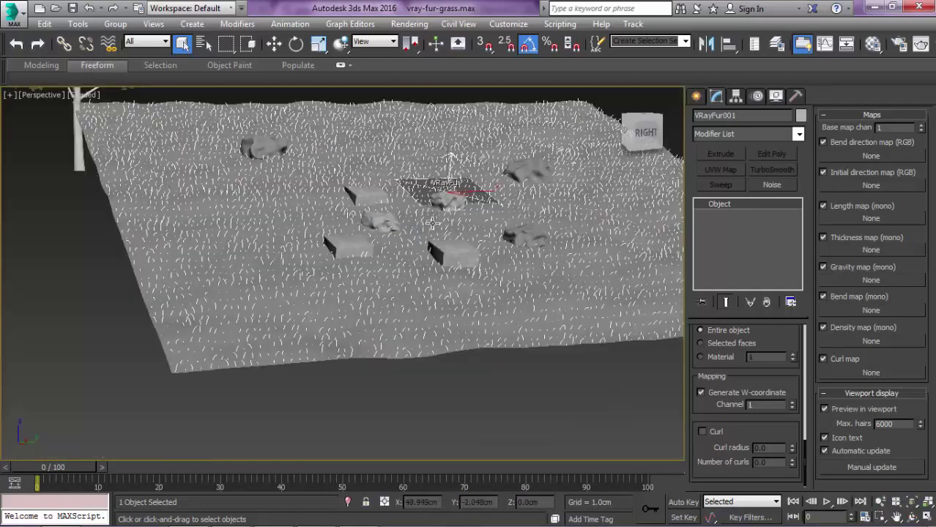
left_click(500, 344)
scroll(440, 344, "up", 8)
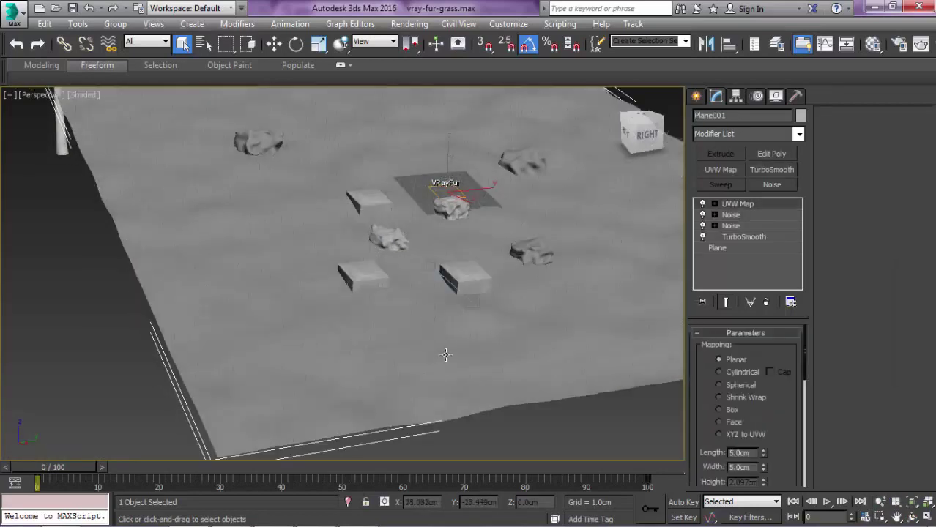
key("m")
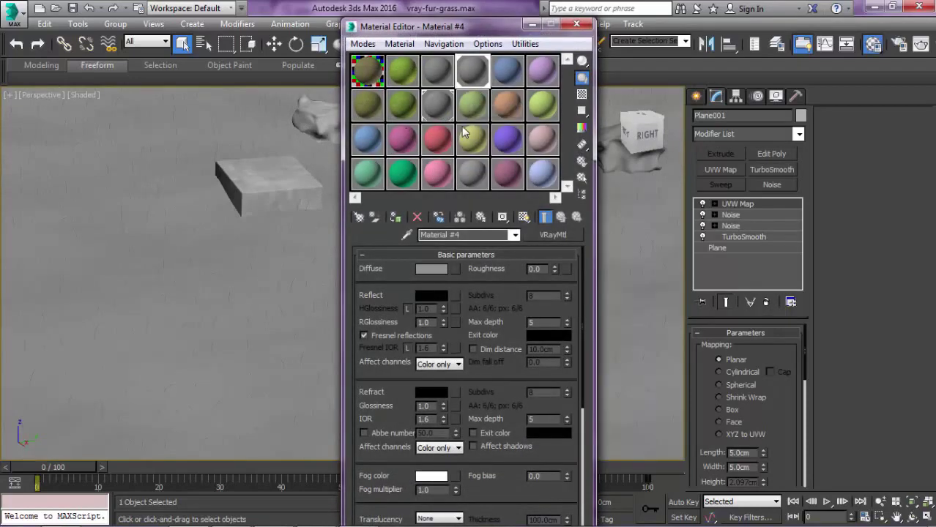
left_click(472, 104)
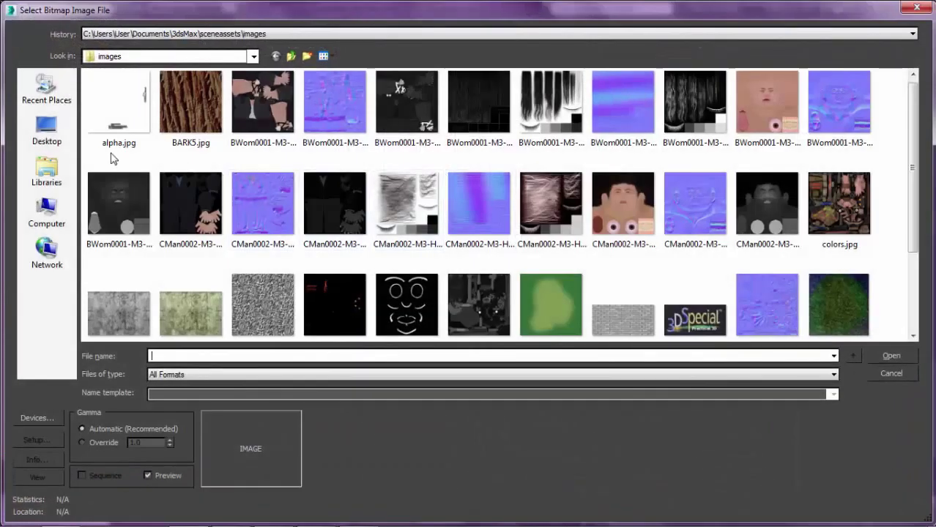
- Load Grass map.jpg from the grass tutorial folder as the material's bitmap
left_click(70, 210)
left_click(245, 34)
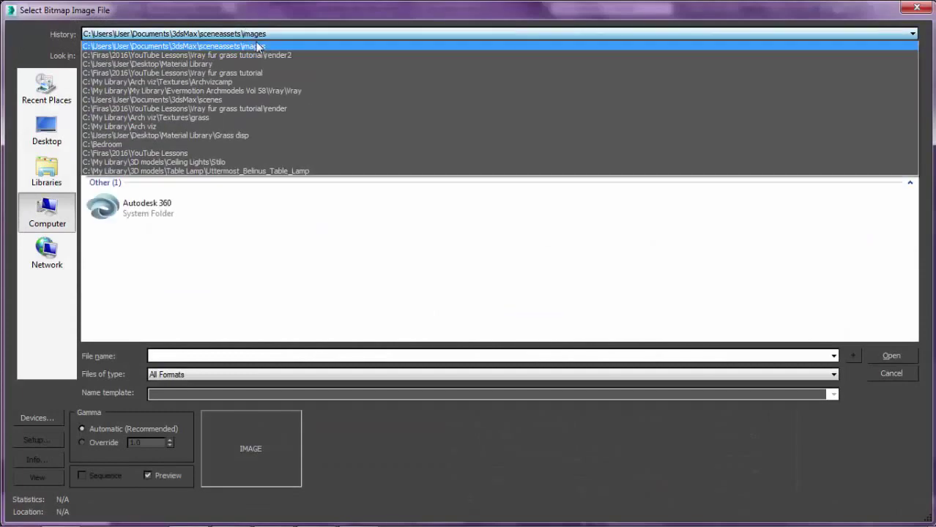
left_click(273, 55)
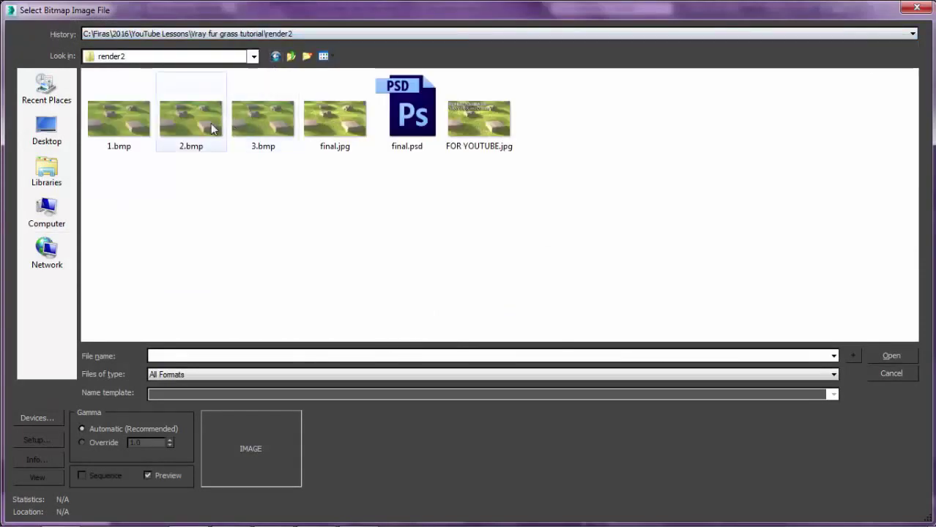
key("BackSpace")
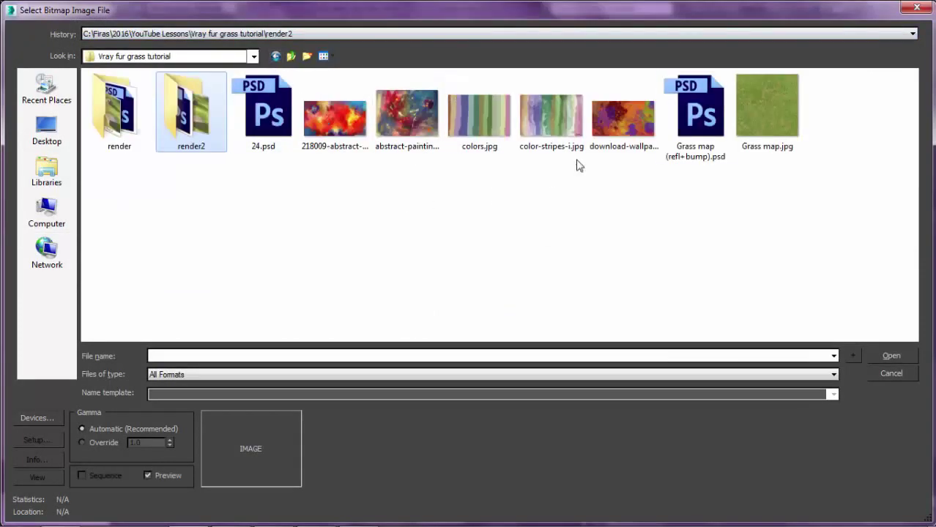
double_click(745, 105)
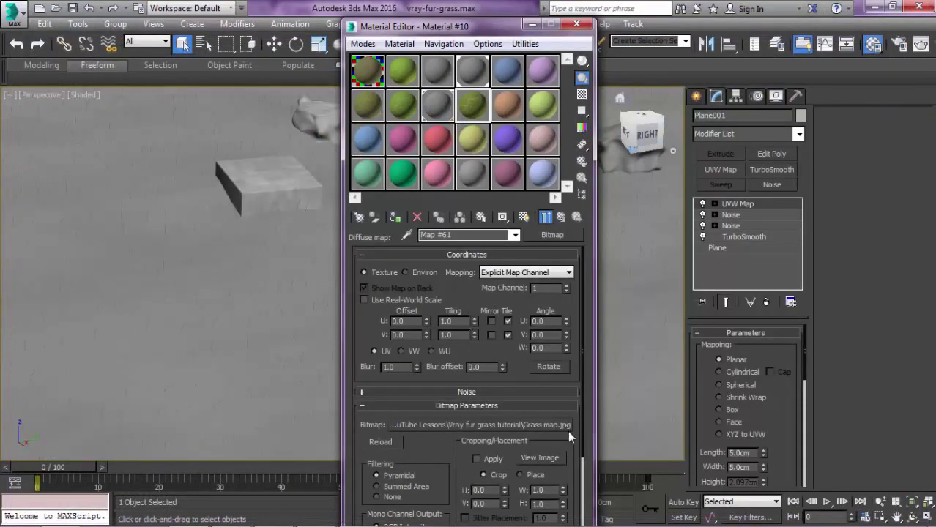
left_click(564, 426)
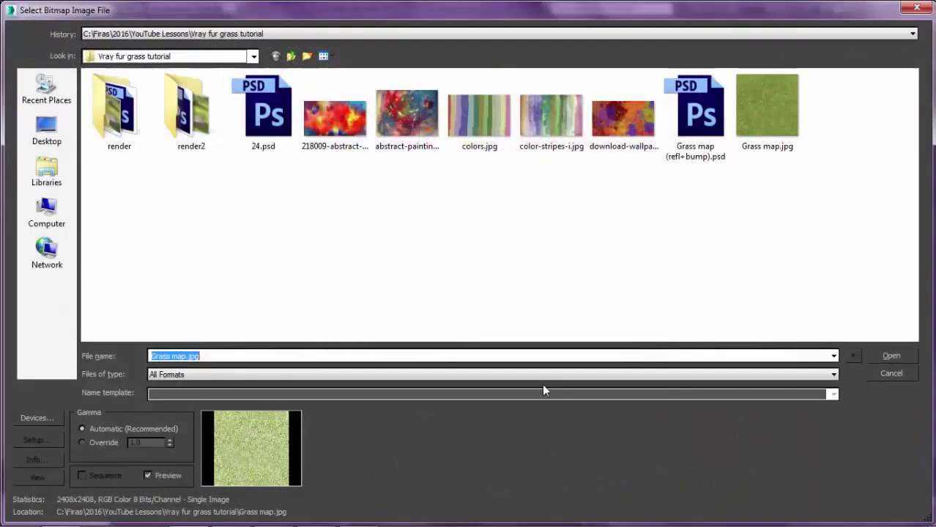
left_click(870, 374)
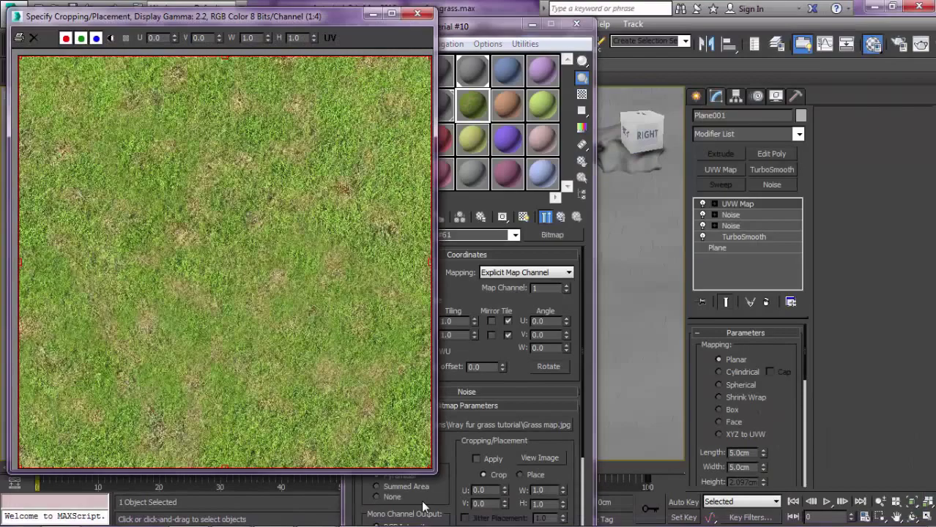
- Zoom in and out of the grass texture in the Specify Cropping/Placement preview
scroll(421, 344, "up", 1)
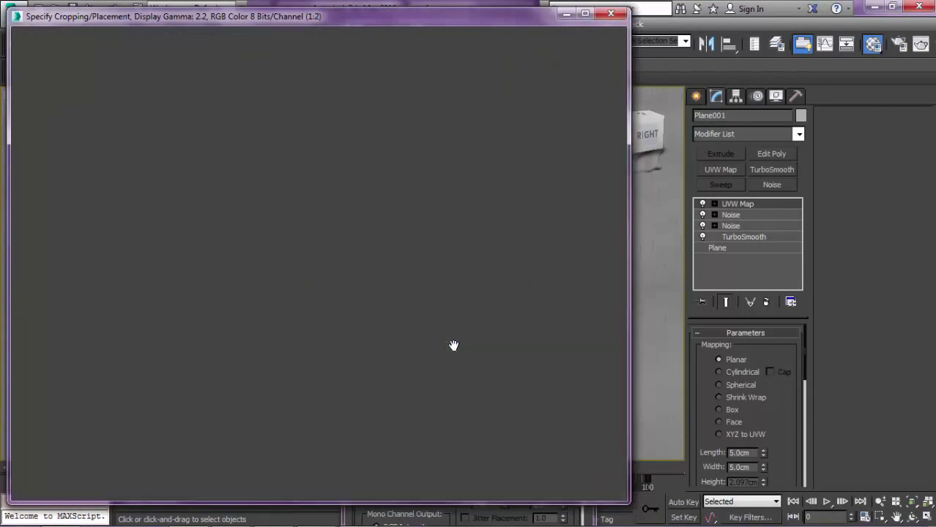
scroll(346, 241, "up", 1)
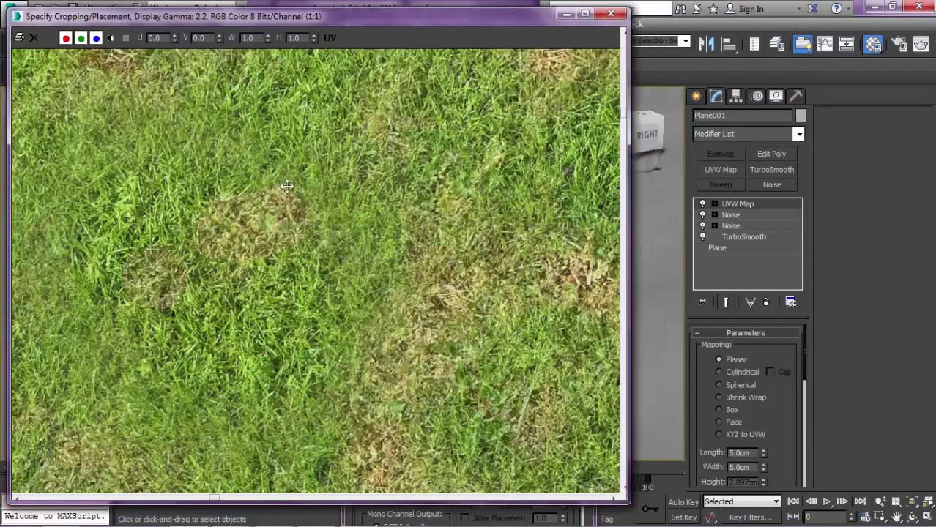
scroll(381, 170, "down", 1)
scroll(269, 226, "down", 1)
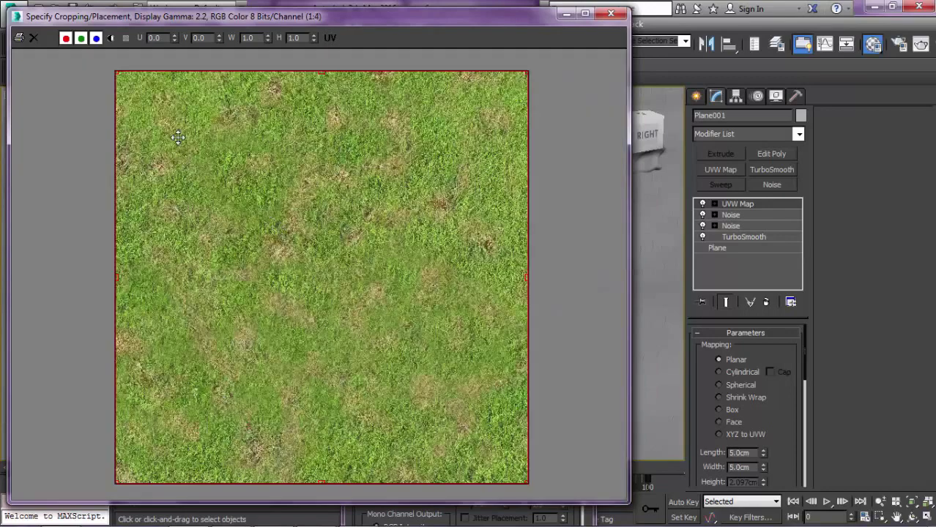
scroll(483, 378, "up", 2)
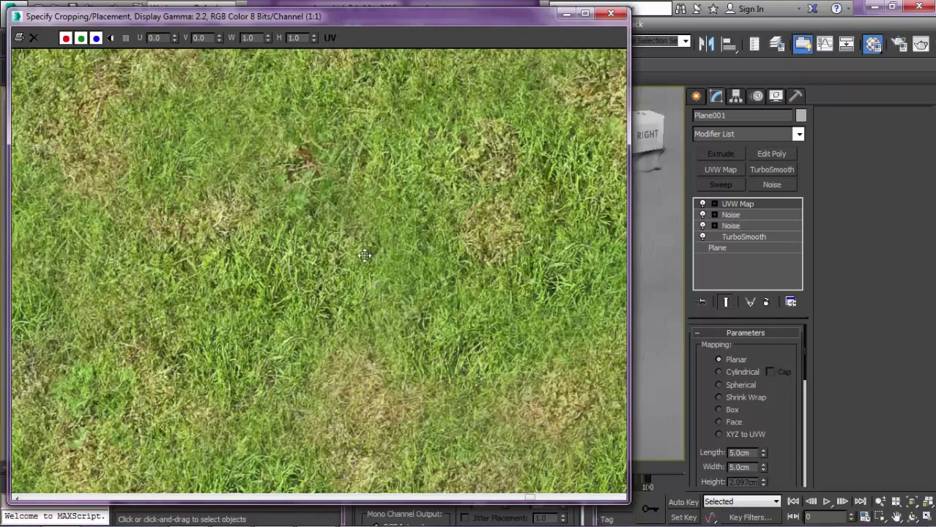
scroll(357, 246, "down", 1)
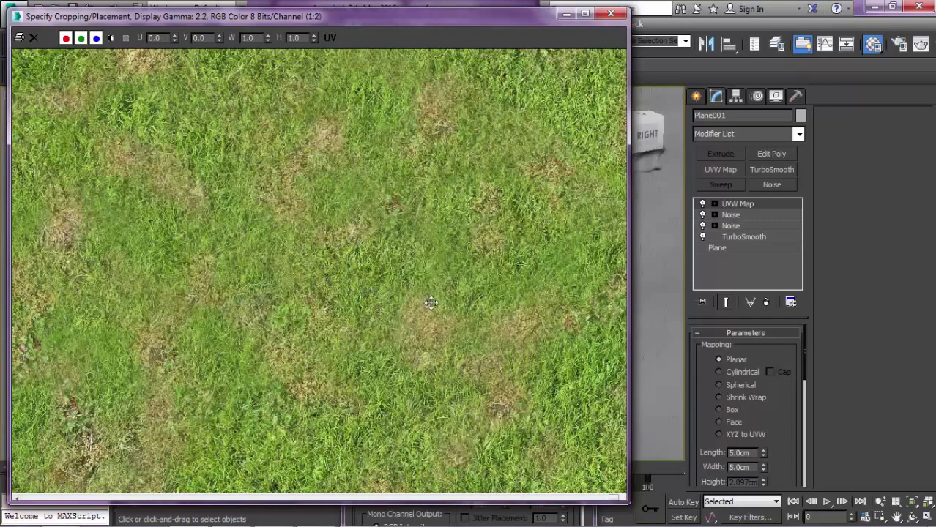
scroll(360, 322, "down", 2)
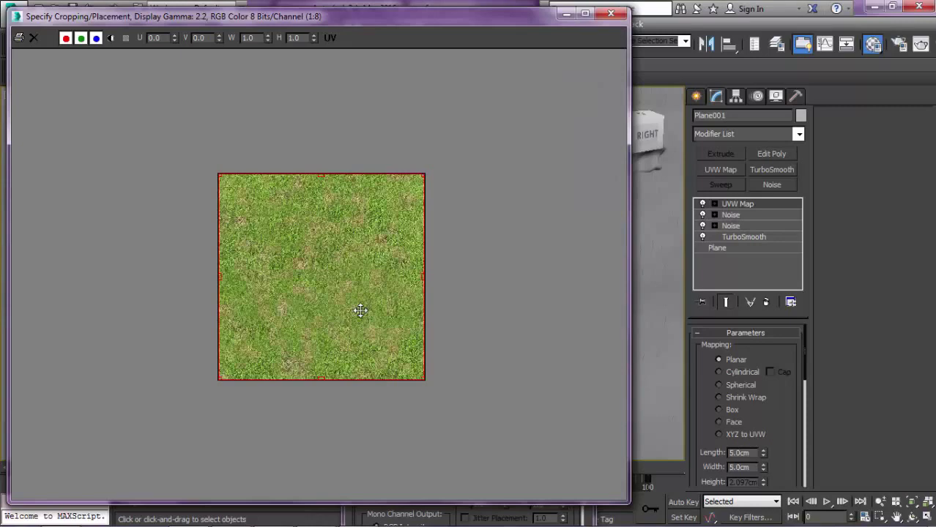
scroll(360, 309, "up", 1)
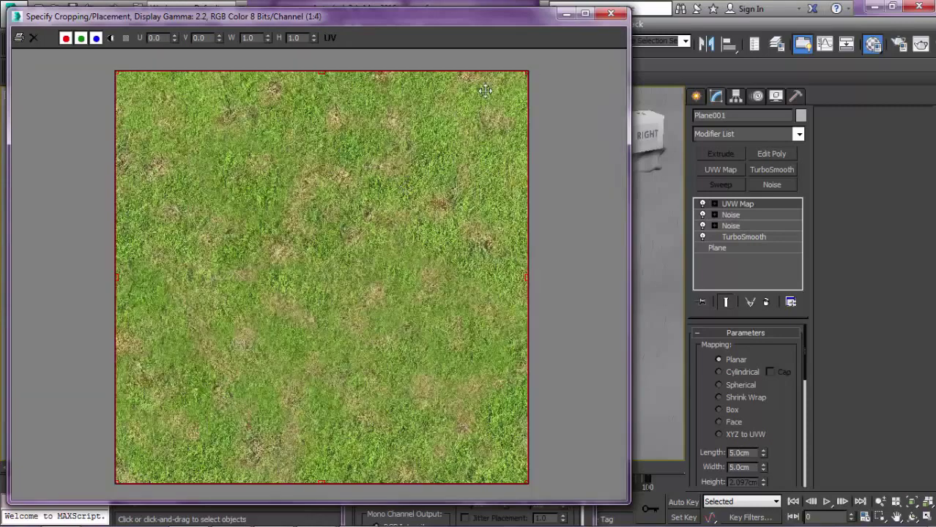
- Wrap the grass diffuse bitmap in a Color Correction map, keeping the bitmap as its sub-map
left_click(610, 14)
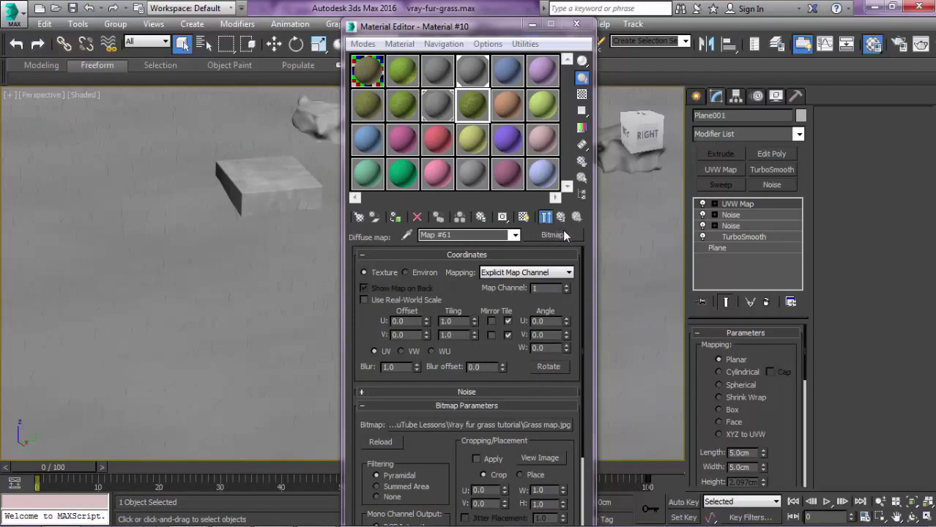
left_click(542, 237)
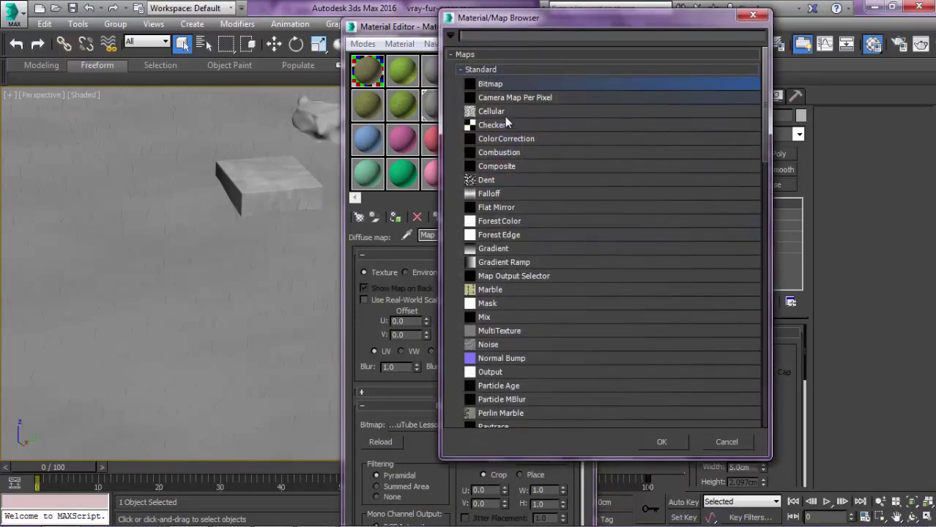
double_click(498, 138)
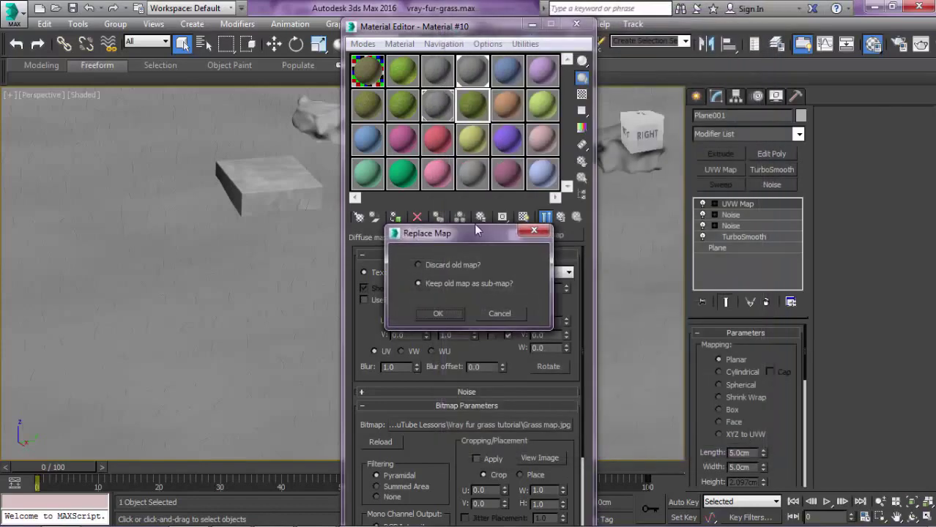
left_click(432, 312)
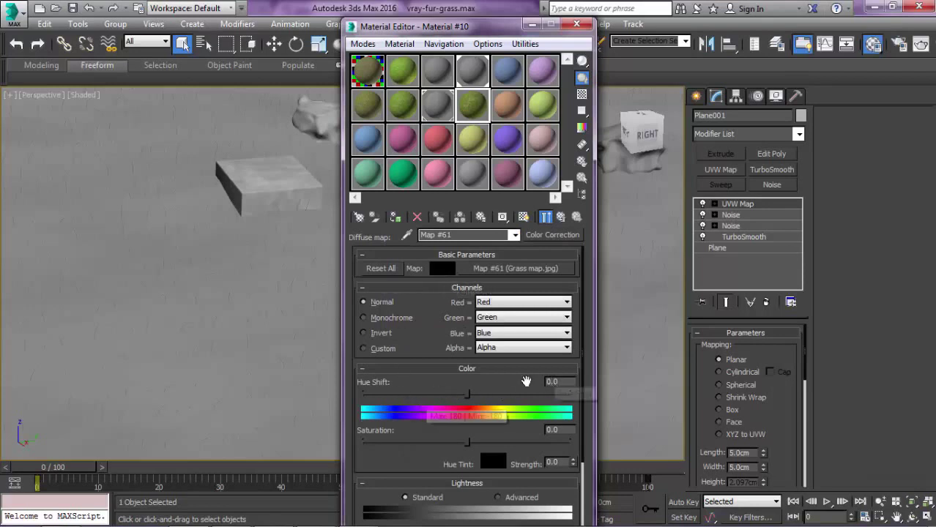
- Set the Color Correction Hue Shift to -15 and Saturation to -12
left_click_drag(470, 393, 461, 392)
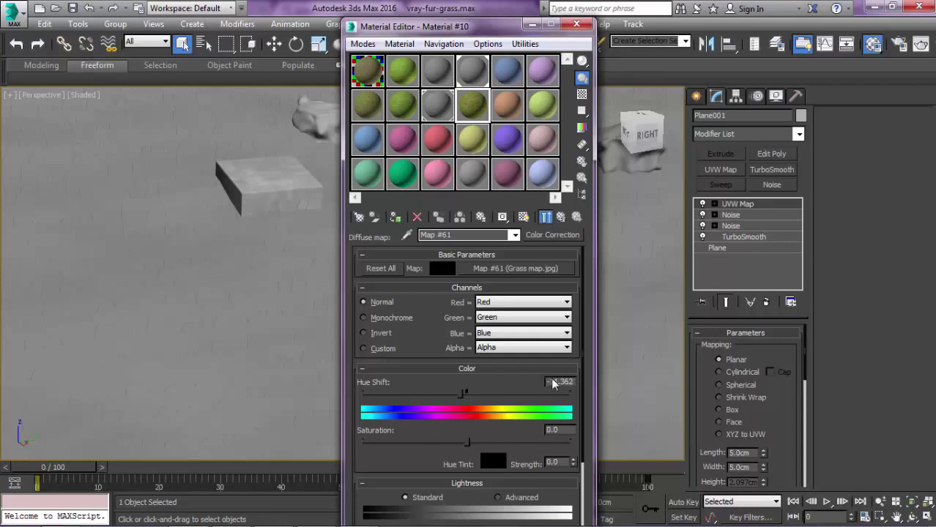
left_click_drag(552, 382, 597, 378)
type("5")
key("Return")
double_click(461, 115)
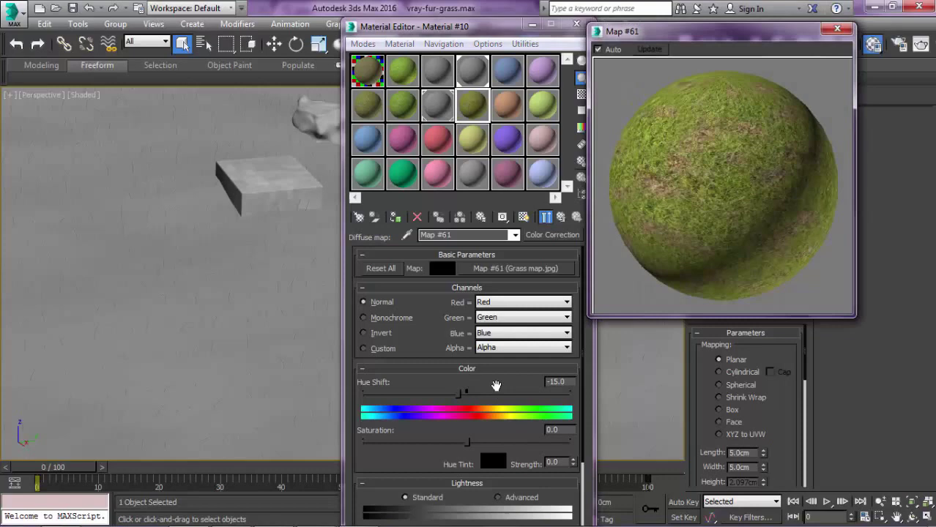
left_click_drag(570, 382, 518, 384)
type("0")
key("Return")
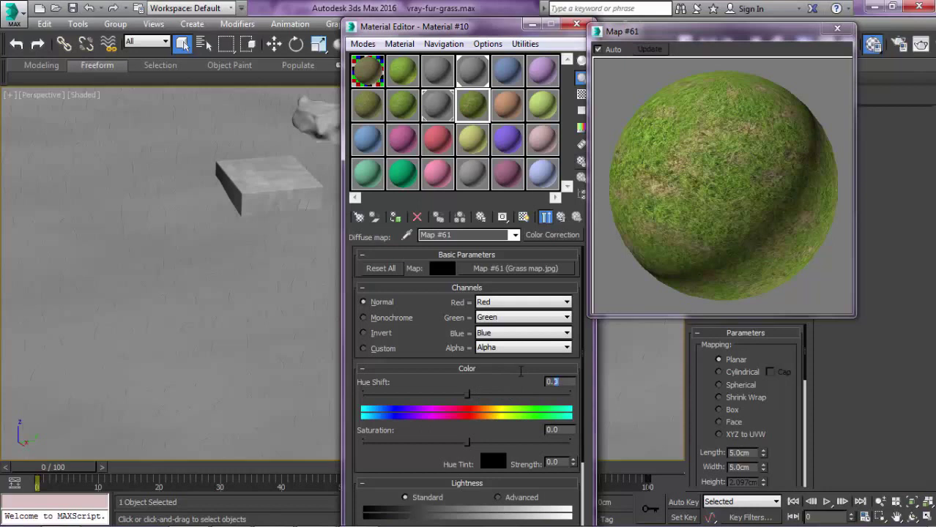
type("-15")
key("Return")
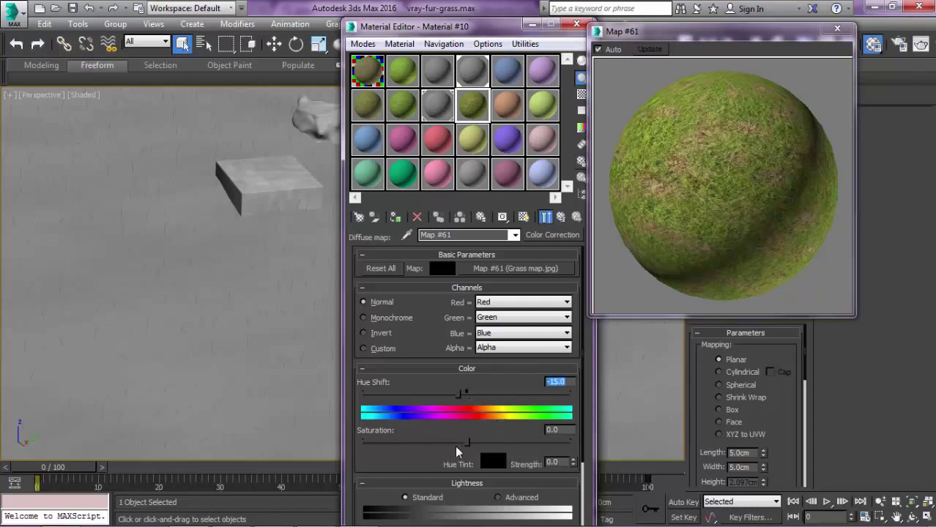
key("Tab")
type("-12")
key("Return")
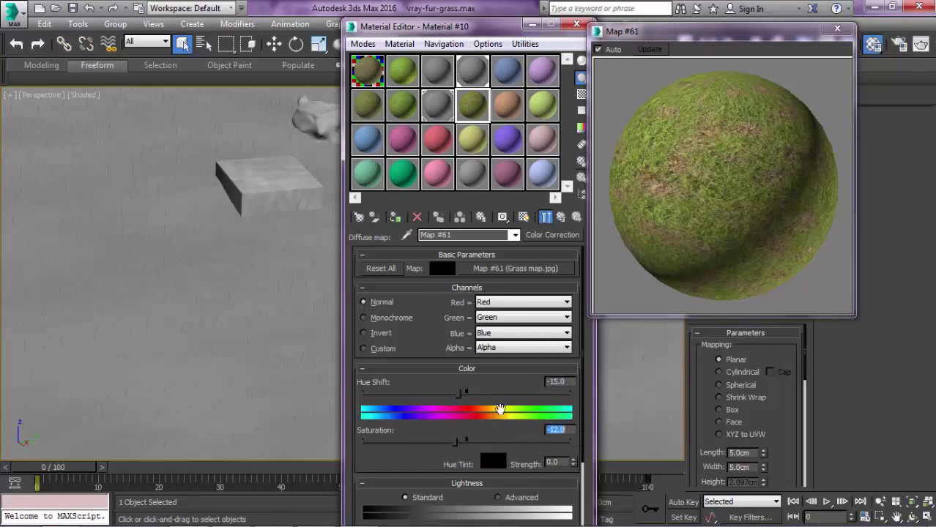
left_click(560, 217)
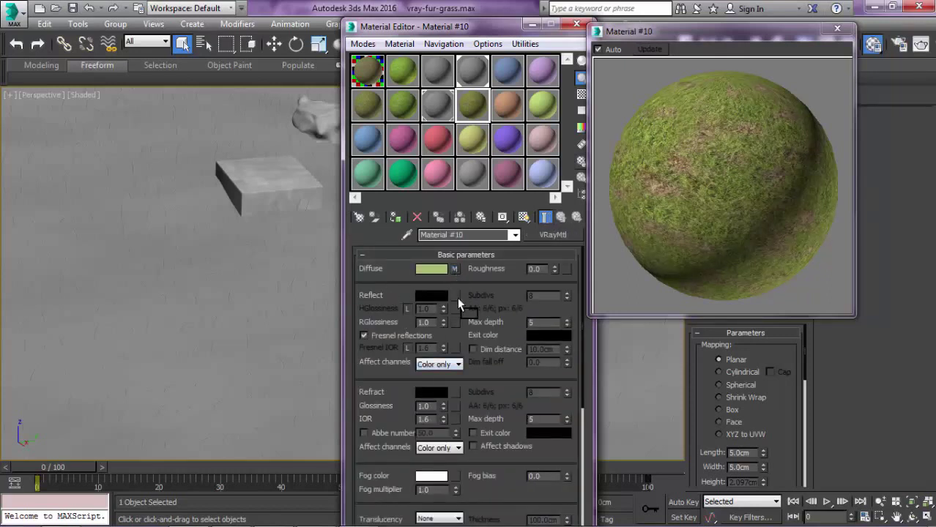
- Copy the grass Color Correction map into Reflect and set its Saturation to -100
left_click_drag(457, 297, 457, 297)
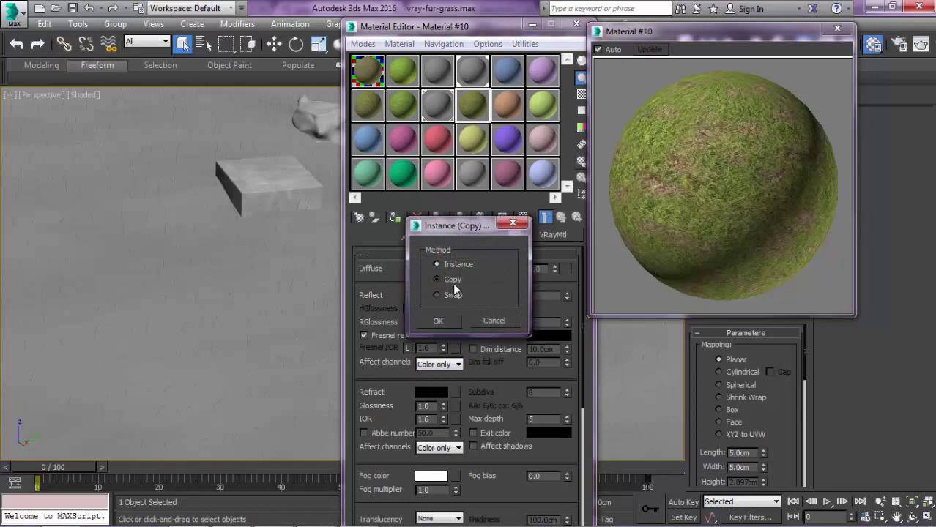
left_click(442, 320)
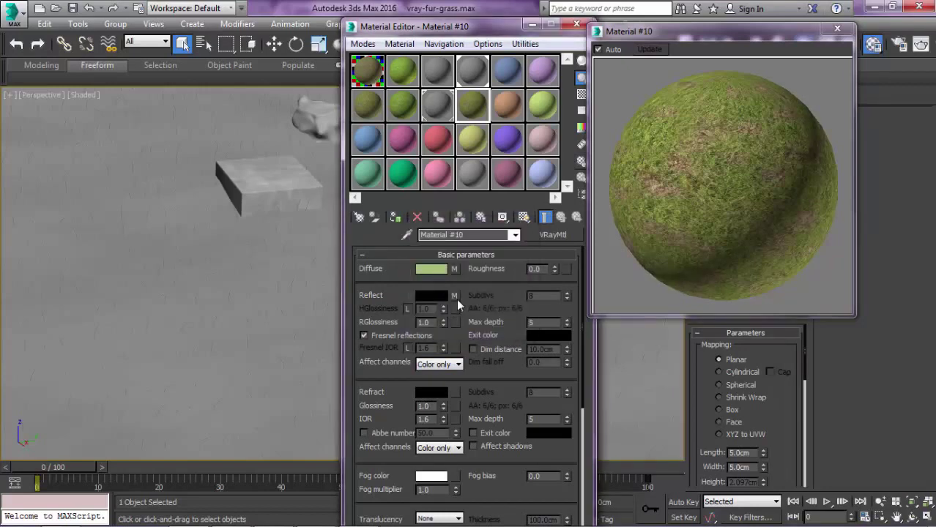
left_click(455, 295)
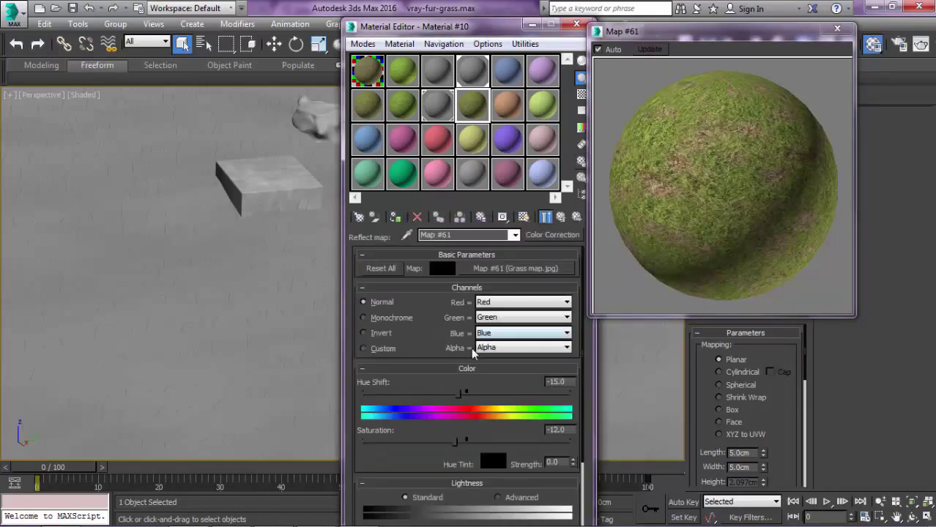
left_click_drag(454, 441, 265, 437)
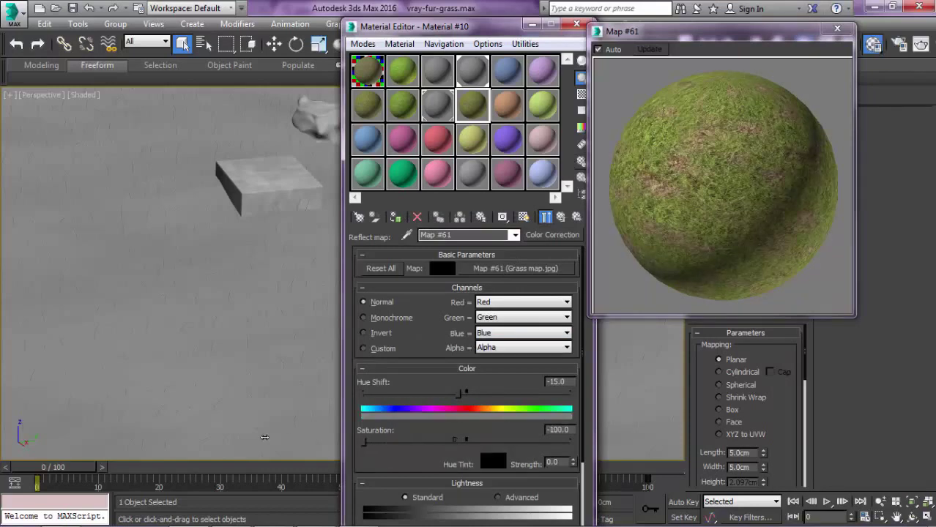
left_click(561, 217)
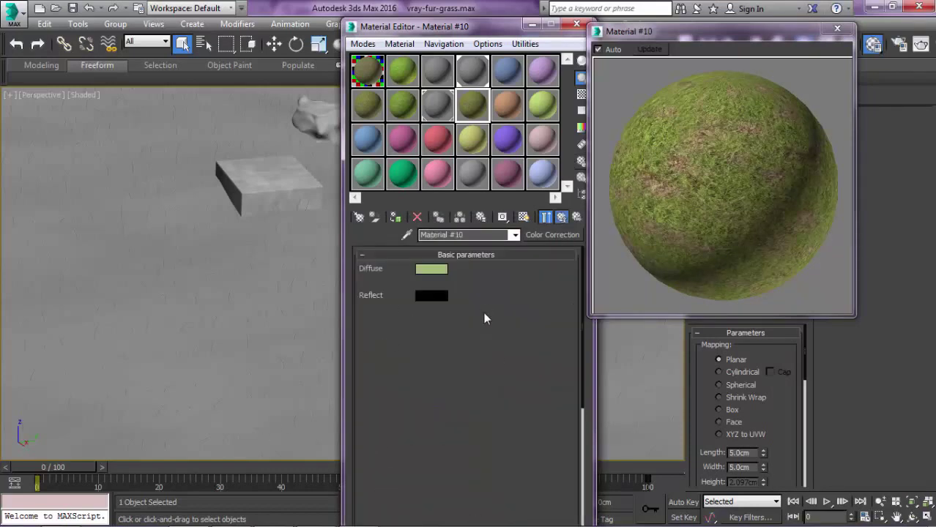
- Set the Reflect colour to dark grey RGB 35, 35, 35
left_click(433, 296)
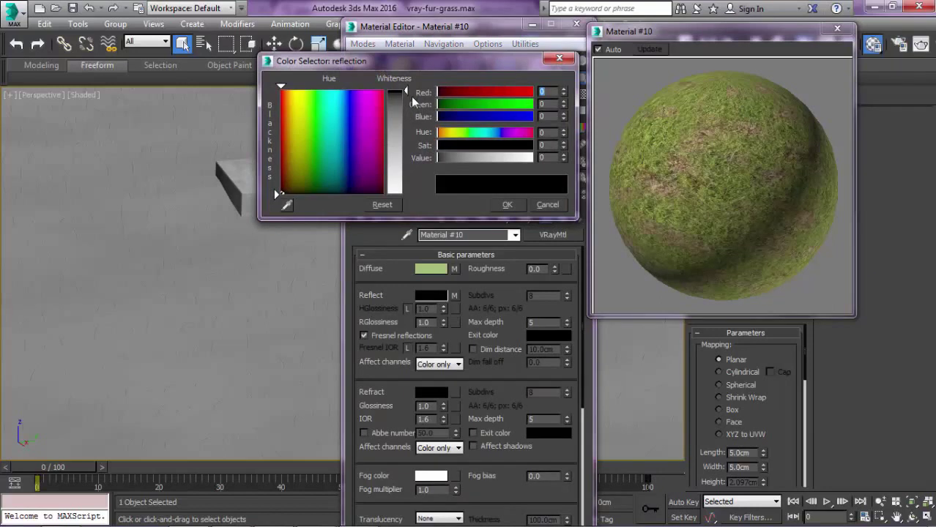
mouse_move(411, 96)
left_mouse_down()
mouse_move(408, 139)
mouse_move(408, 107)
left_mouse_up()
type("35")
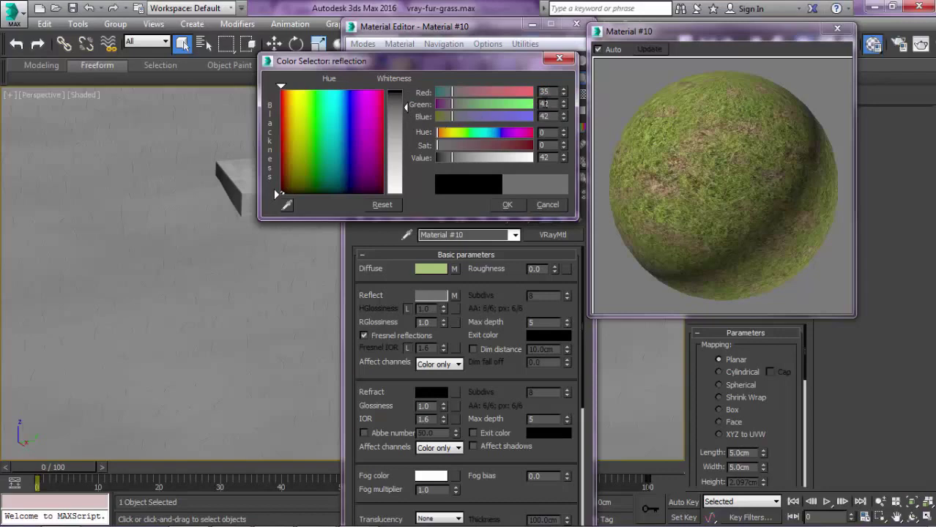
key("Tab")
type("35")
key("Tab")
type("3")
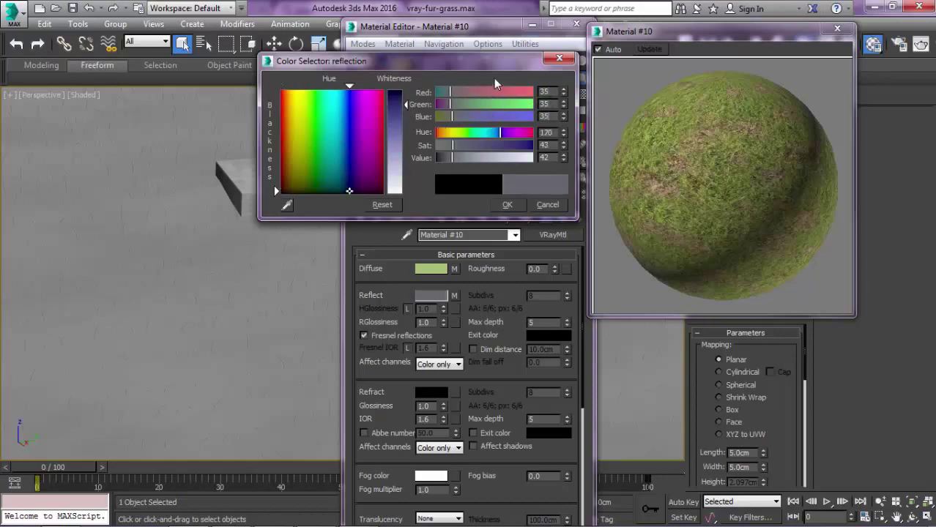
left_click(507, 205)
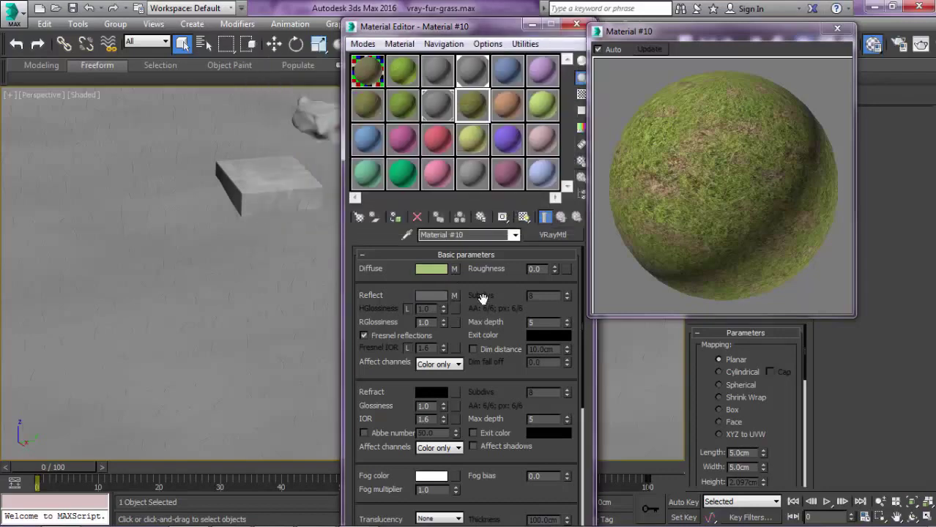
scroll(483, 288, "down", 1)
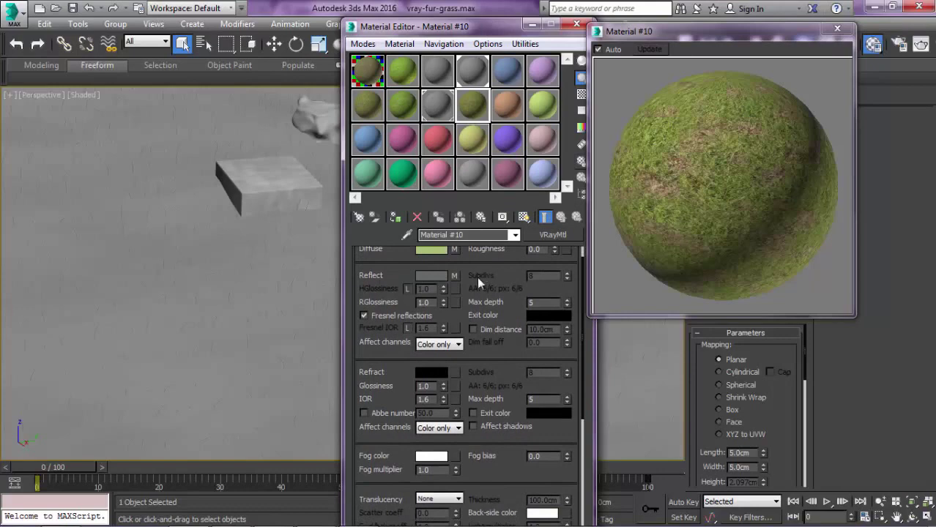
- Copy the Reflect map into RGlossiness and set reflection glossiness to 0.6
double_click(424, 301)
left_click_drag(454, 305, 455, 303)
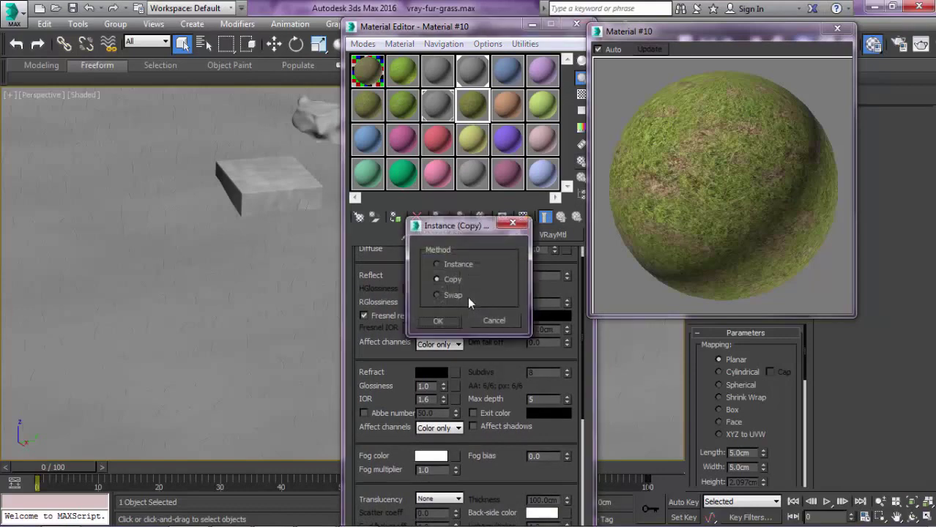
left_click(439, 322)
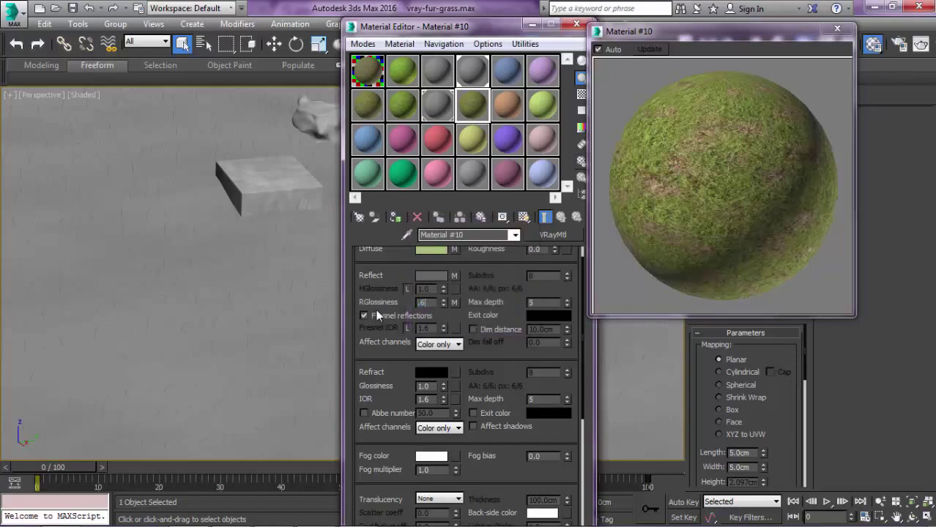
key("Return")
- Lower the Reflect and RGlossiness map amounts to 50 in the Maps rollout
scroll(455, 451, "down", 5)
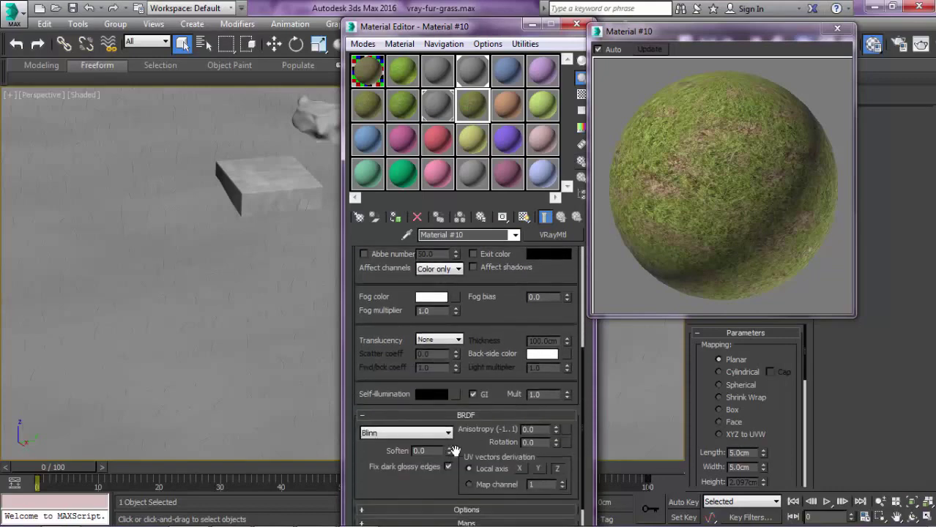
scroll(454, 451, "down", 8)
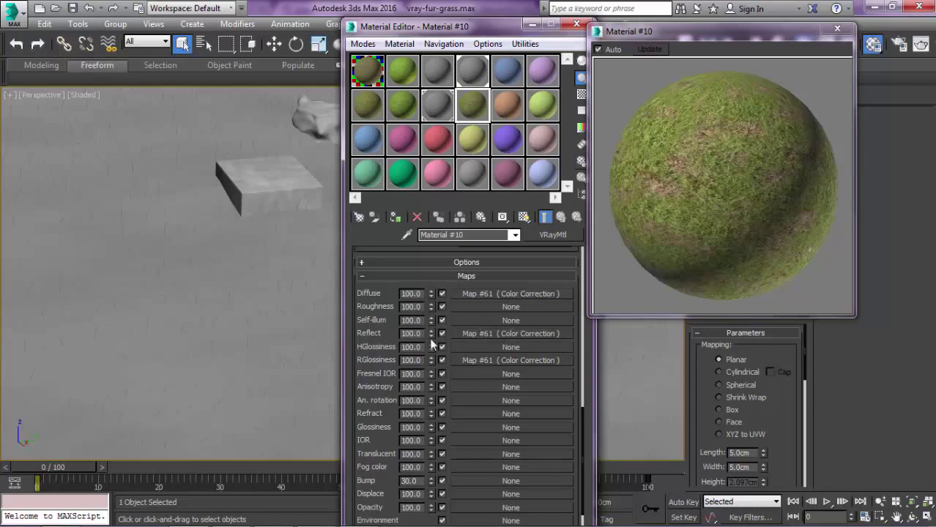
left_click(423, 333)
key("Return")
left_click(420, 360)
type("50")
key("Return")
scroll(443, 364, "down", 3)
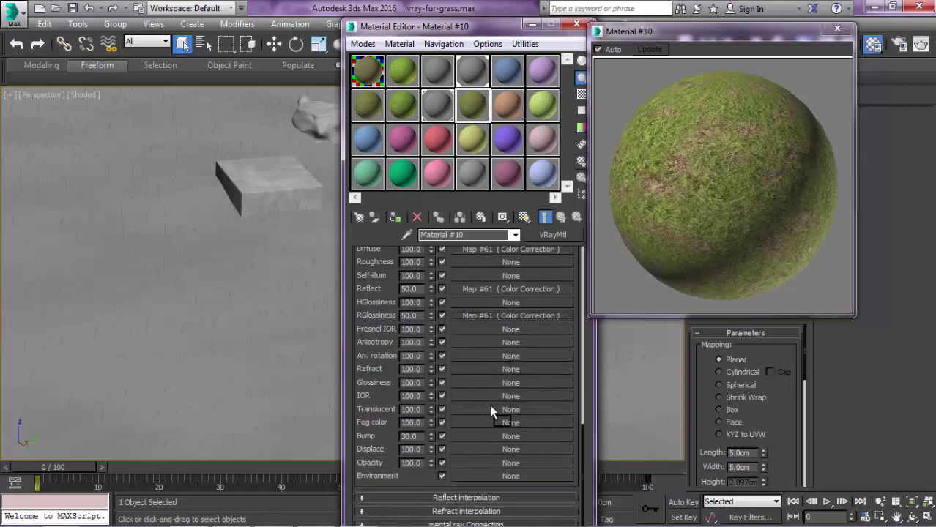
- Copy the Color Correction map into the Bump slot and set bump amount to 55
left_click_drag(476, 438, 475, 438)
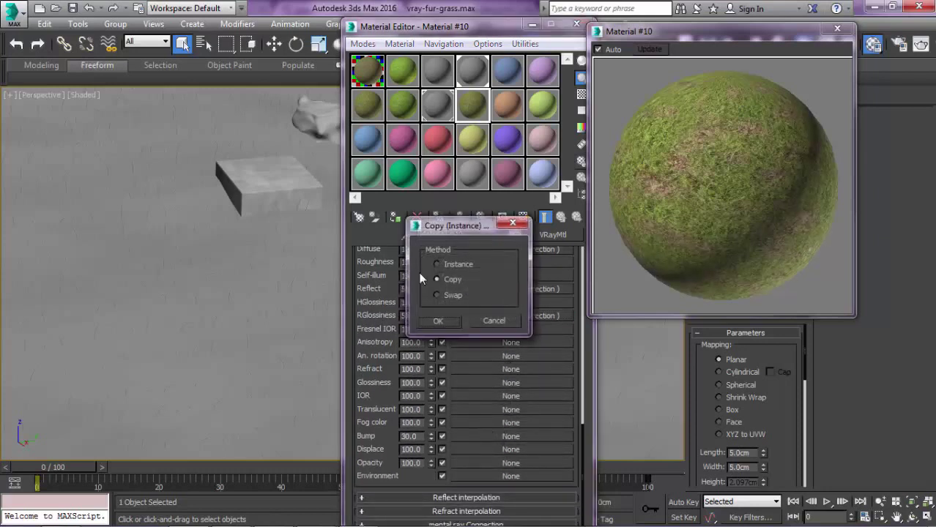
left_click(448, 321)
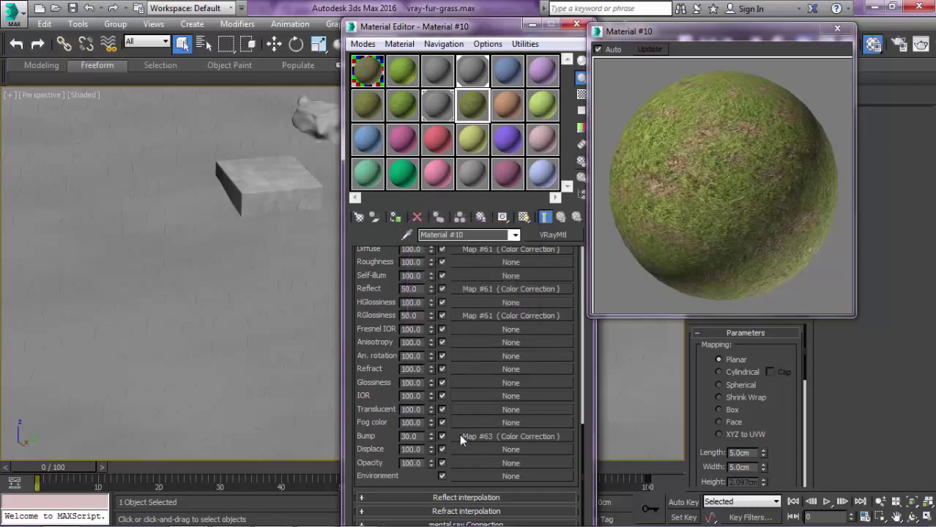
left_click_drag(418, 438, 362, 432)
type("55")
- Raise the bump map's Brightness and Contrast to about 7.641
left_click(511, 436)
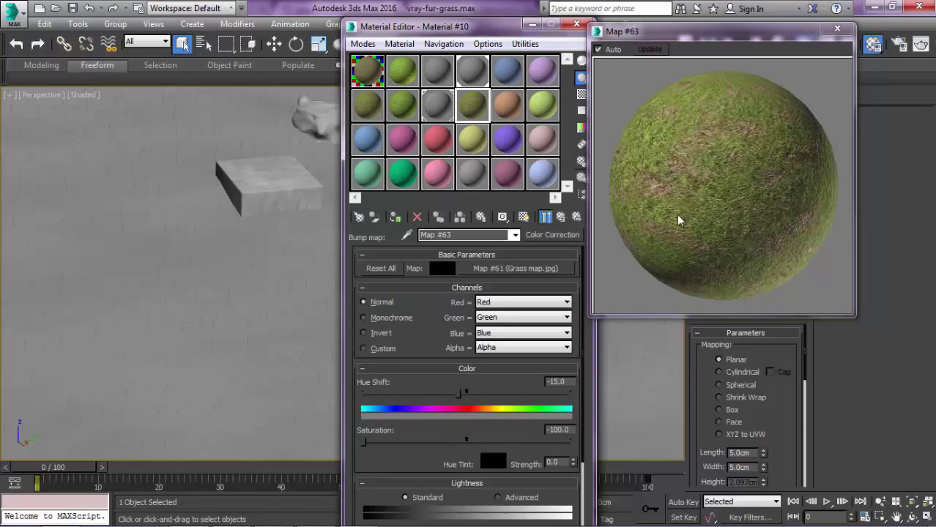
left_click(545, 216)
left_click_drag(465, 389, 460, 296)
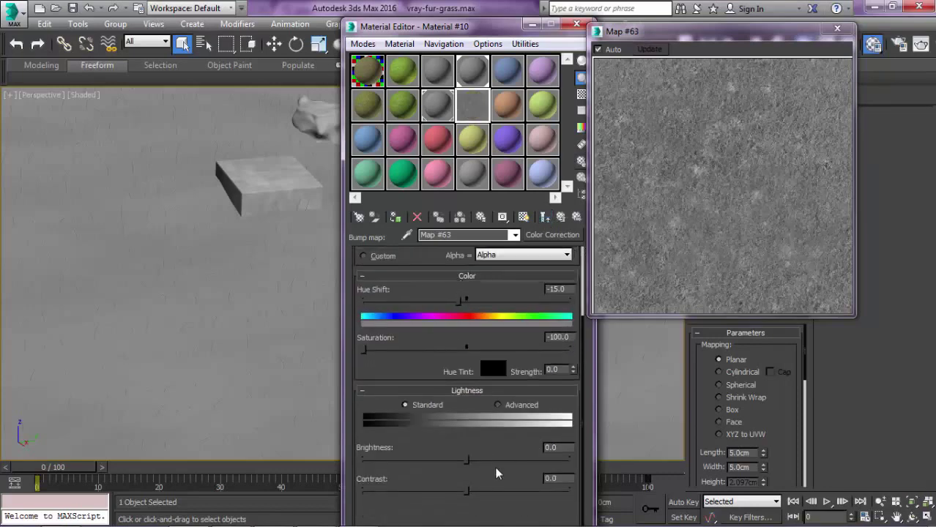
left_click_drag(466, 490, 466, 461)
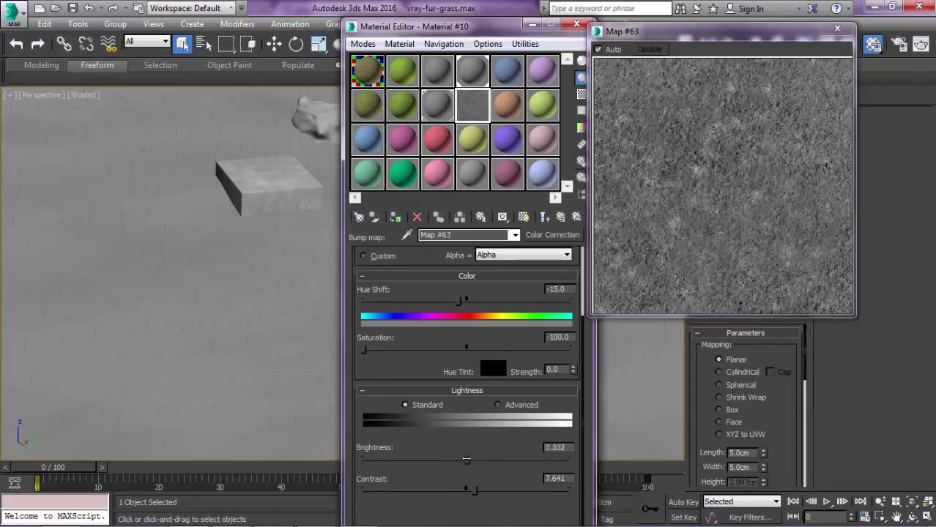
left_click(560, 218)
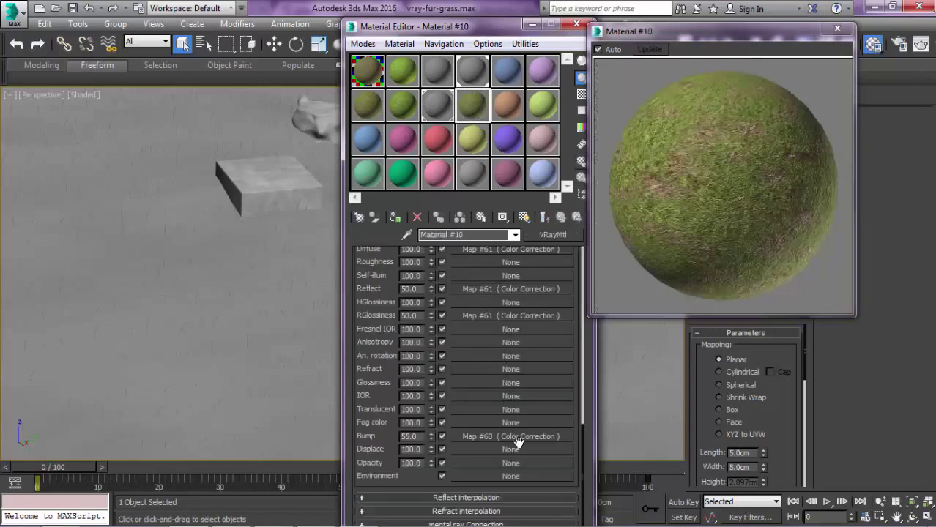
- Show the grass material in the viewport and assign it to the ground plane
scroll(382, 313, "up", 6)
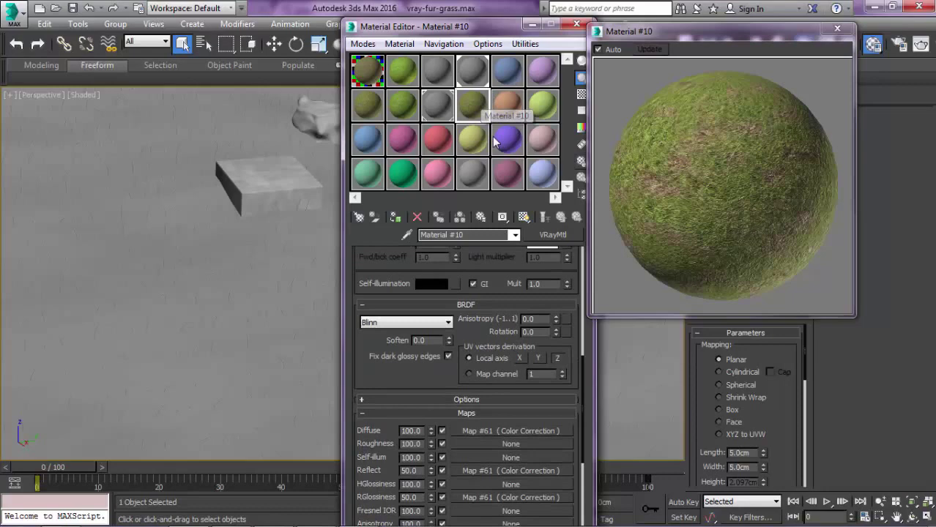
left_click(523, 217)
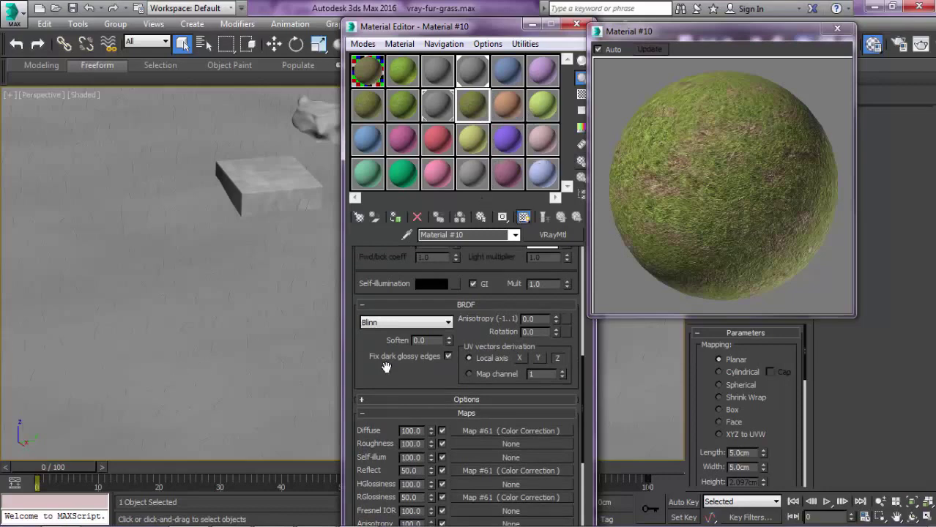
left_click(396, 217)
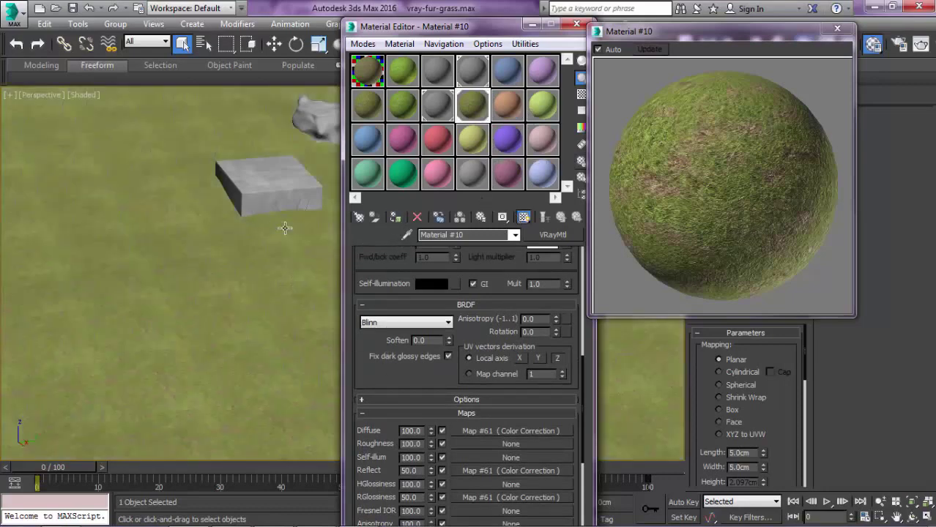
left_click(838, 28)
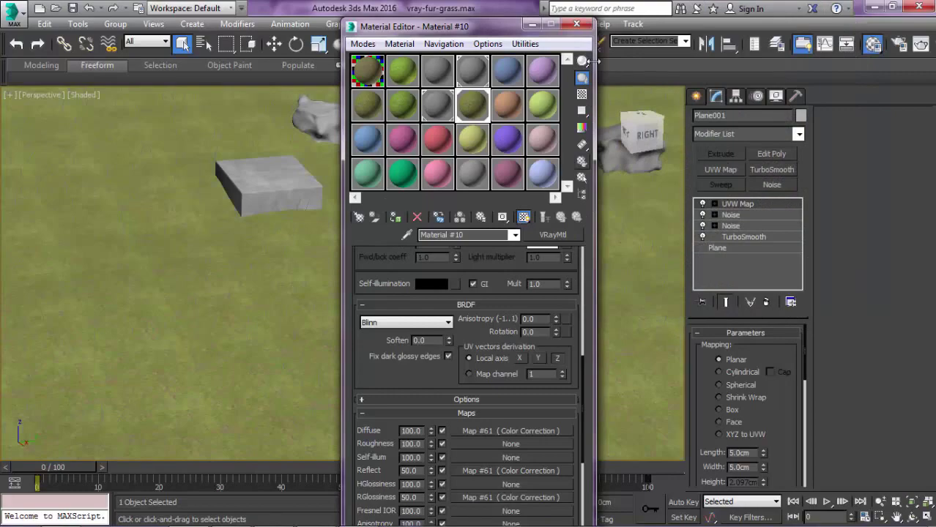
left_click(577, 24)
- Replace the plane's UVW Map with a new one at 5 cm length and width
left_click(766, 302)
key("t")
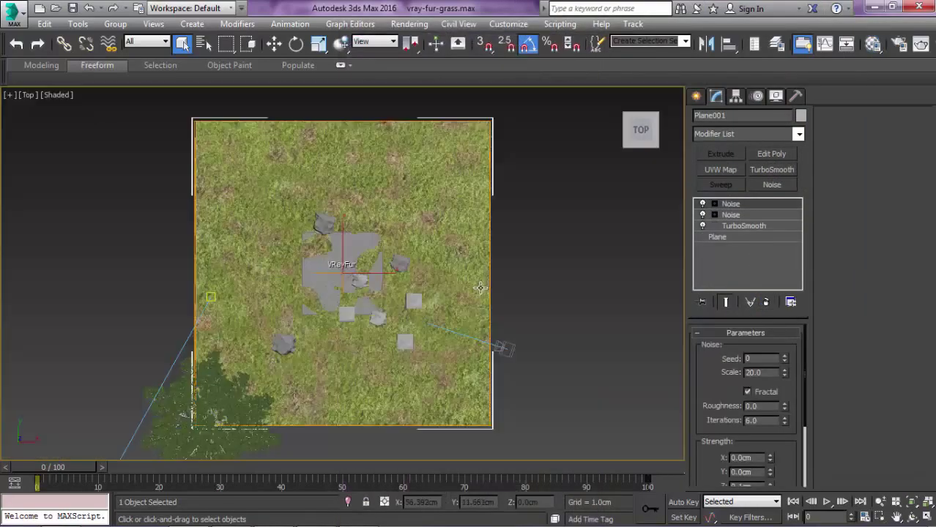
scroll(412, 234, "down", 2)
scroll(413, 233, "up", 5)
middle_click_drag(366, 293, 513, 103)
left_click(714, 170)
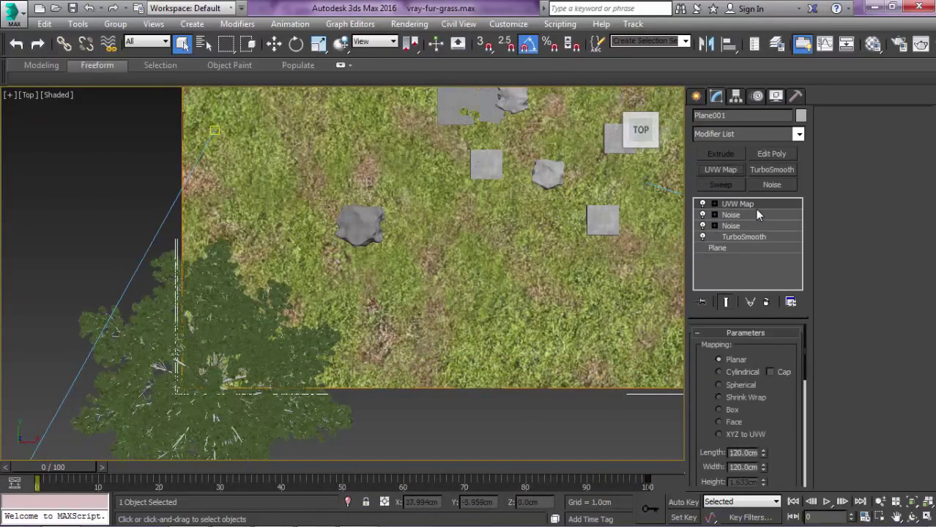
scroll(759, 358, "down", 3)
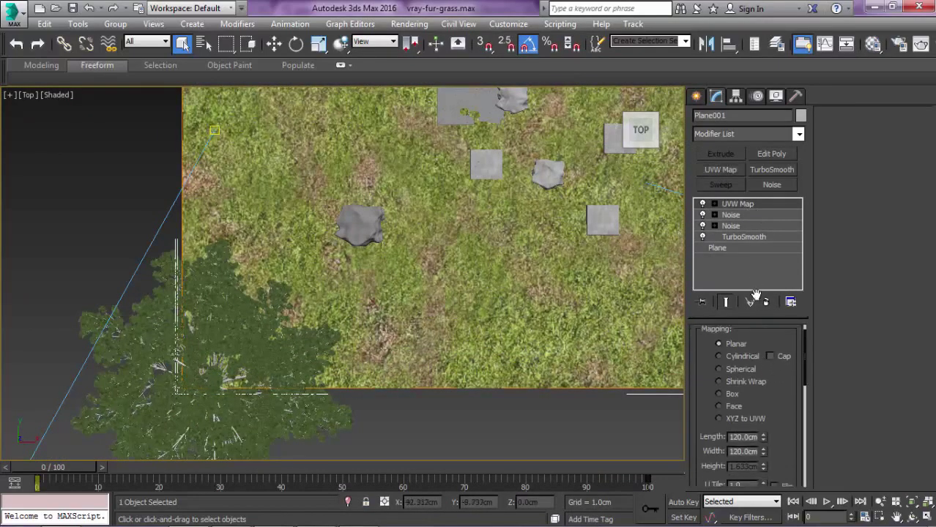
double_click(731, 368)
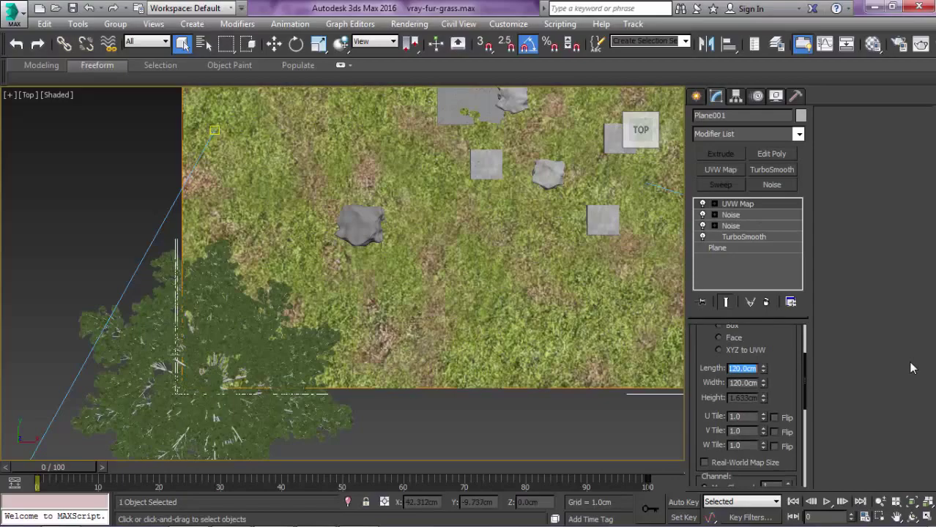
type("55")
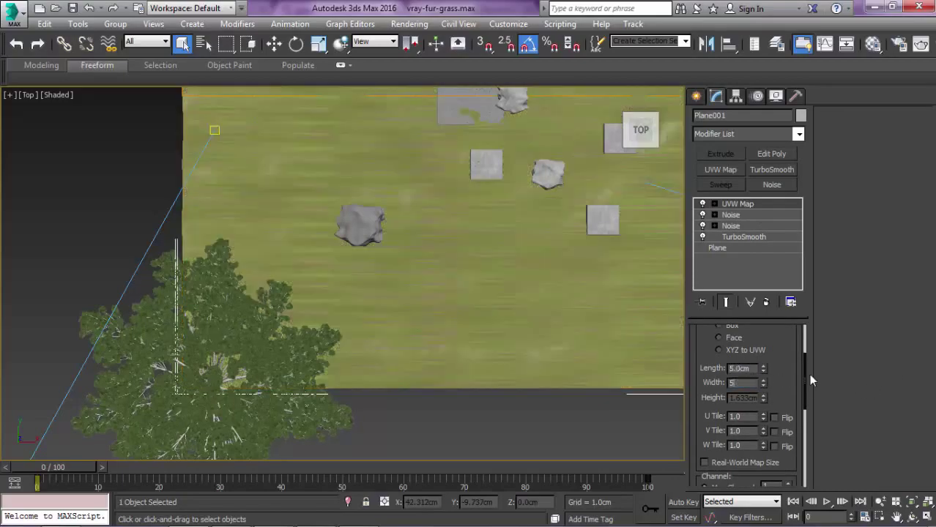
key("Return")
scroll(527, 273, "up", 3)
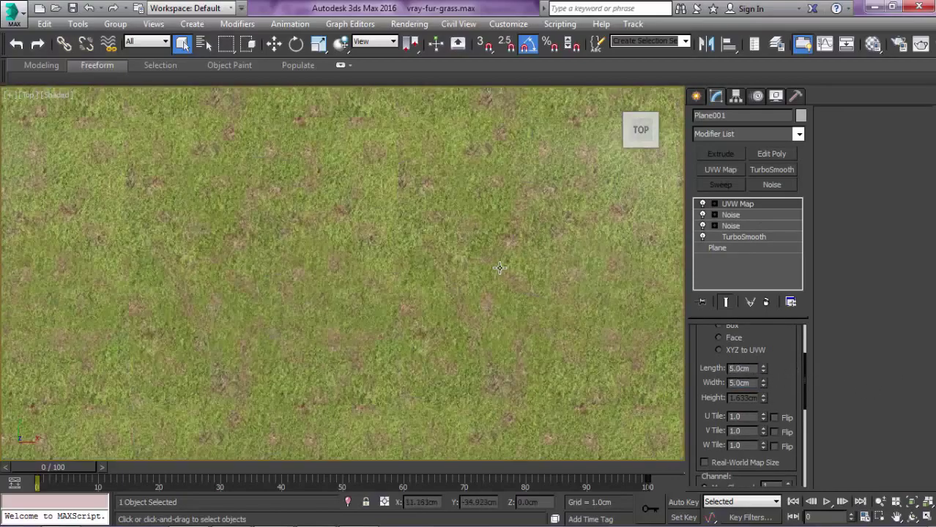
- Look over the textured plane in perspective, then switch to the VRayCam001 camera view
mouse_move(462, 231)
middle_mouse_down("alt")
mouse_move(528, 229)
mouse_move(520, 209)
mouse_move(507, 403)
mouse_move(470, 235)
middle_mouse_up("alt")
key("p")
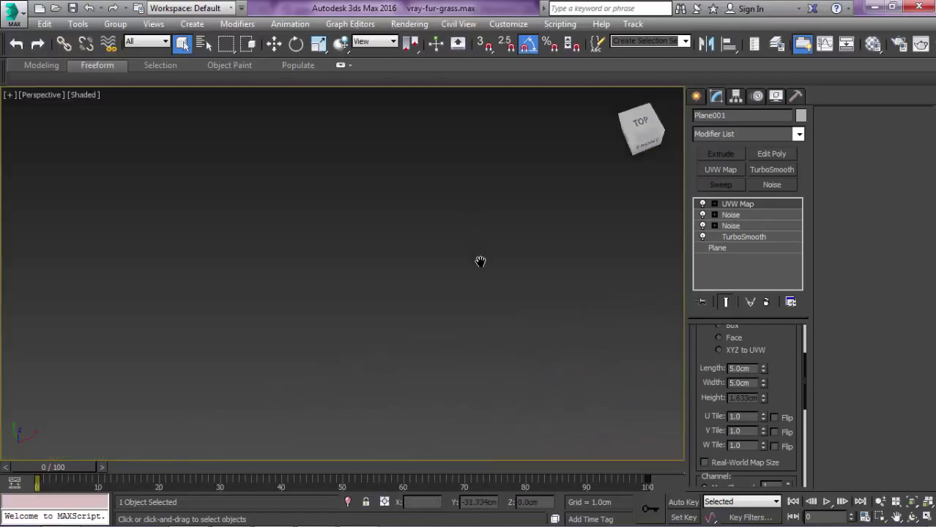
key("z")
scroll(440, 214, "up", 8)
scroll(439, 214, "up", 4)
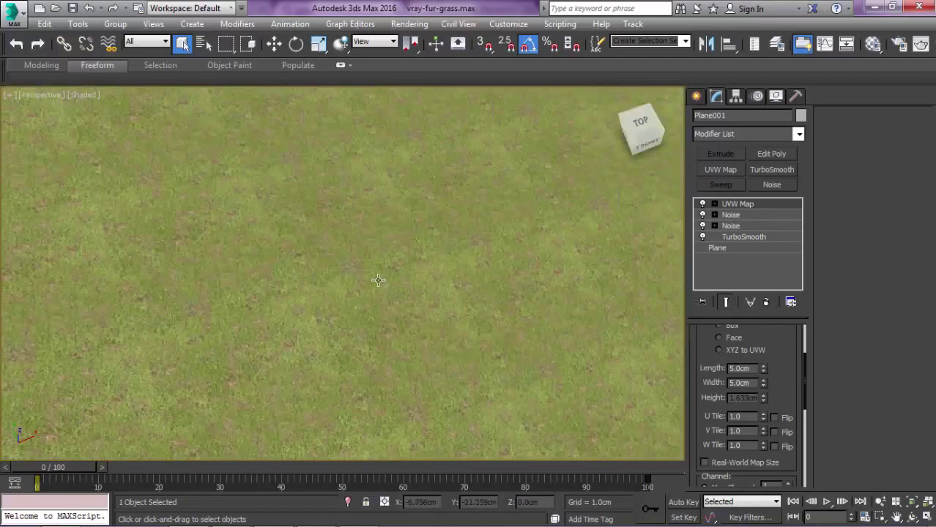
scroll(449, 242, "down", 8)
scroll(351, 299, "down", 6)
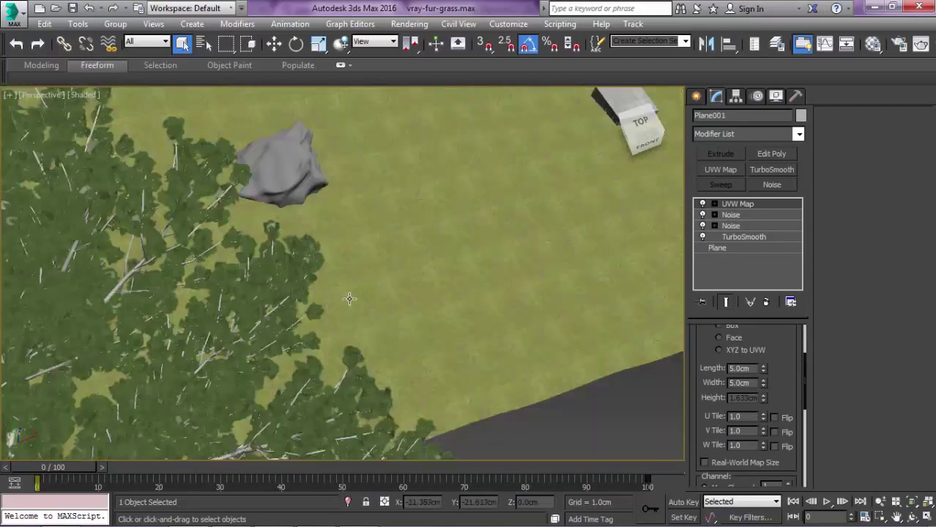
middle_click_drag(647, 194, 539, 194)
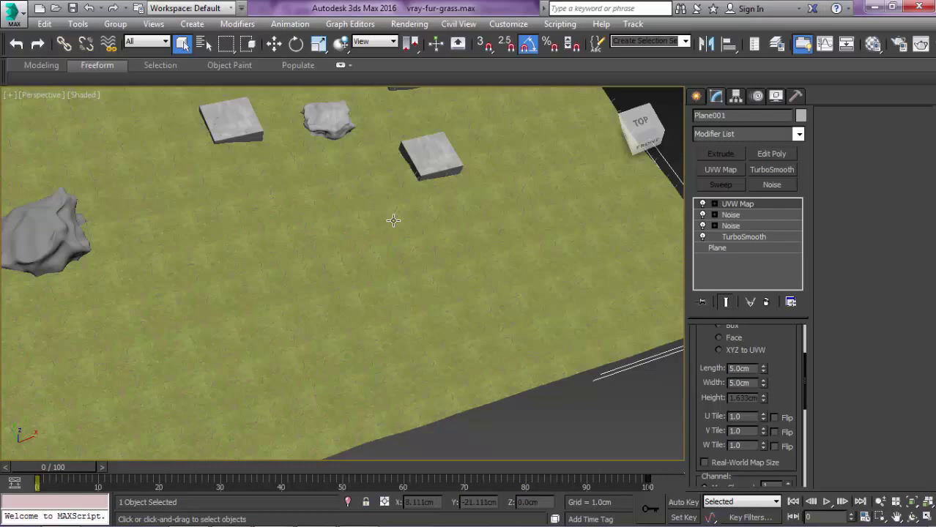
middle_click_drag(362, 328, 453, 330)
scroll(391, 333, "up", 4)
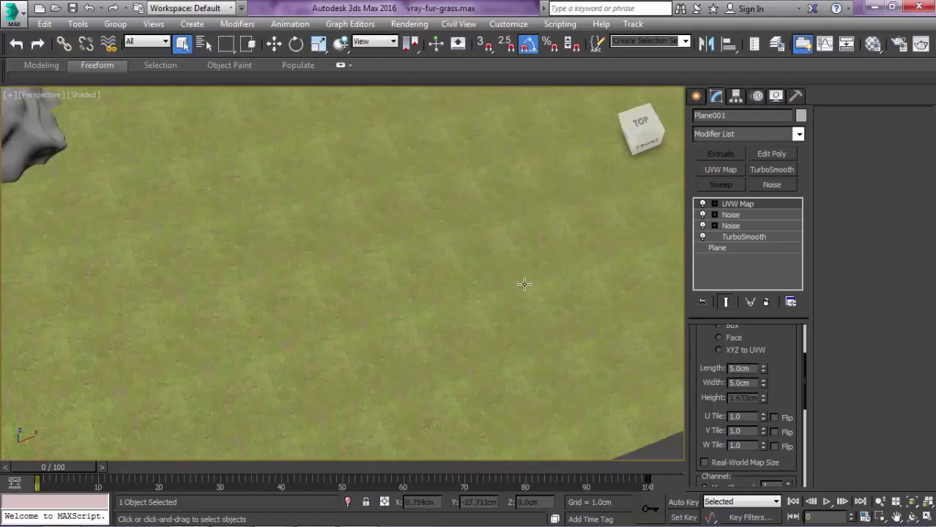
scroll(513, 249, "up", 2)
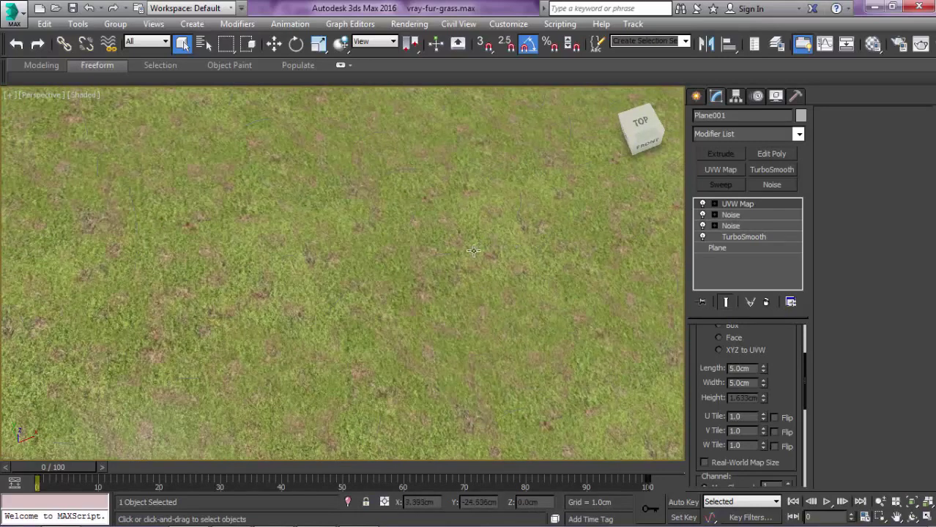
key("c")
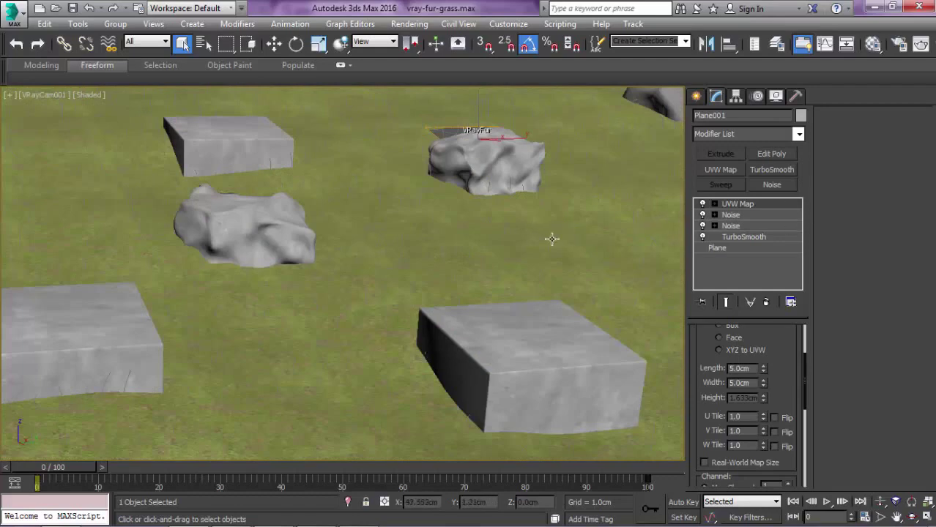
- Select the VRayFur grass object and pick Material #11 in the Material Editor
left_click(446, 130)
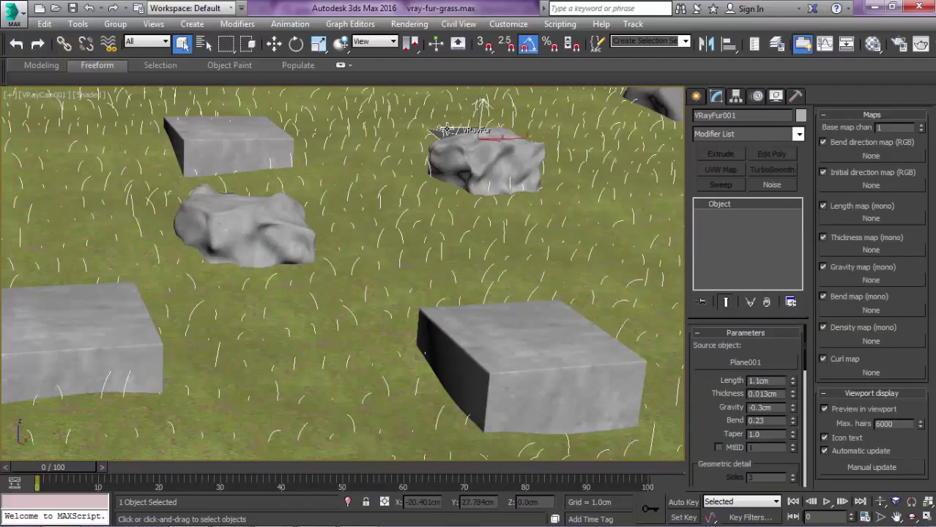
key("m")
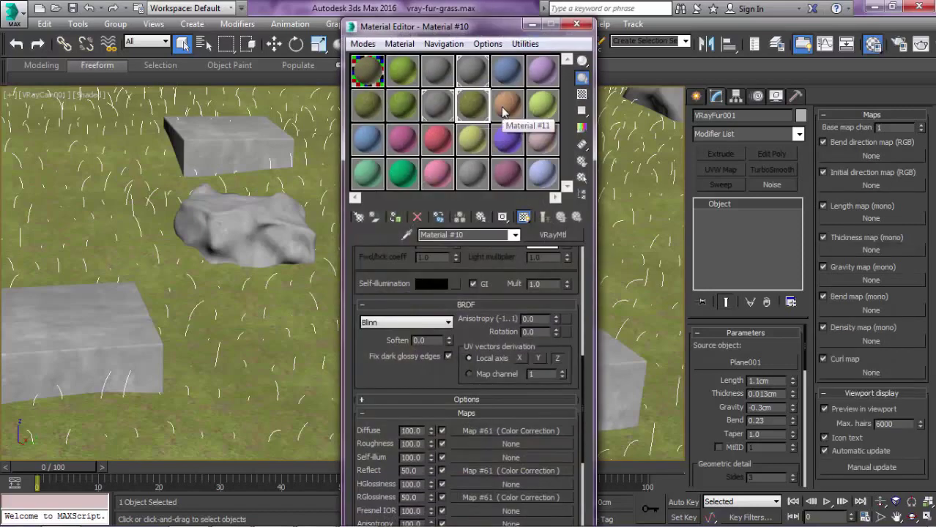
left_click(503, 110)
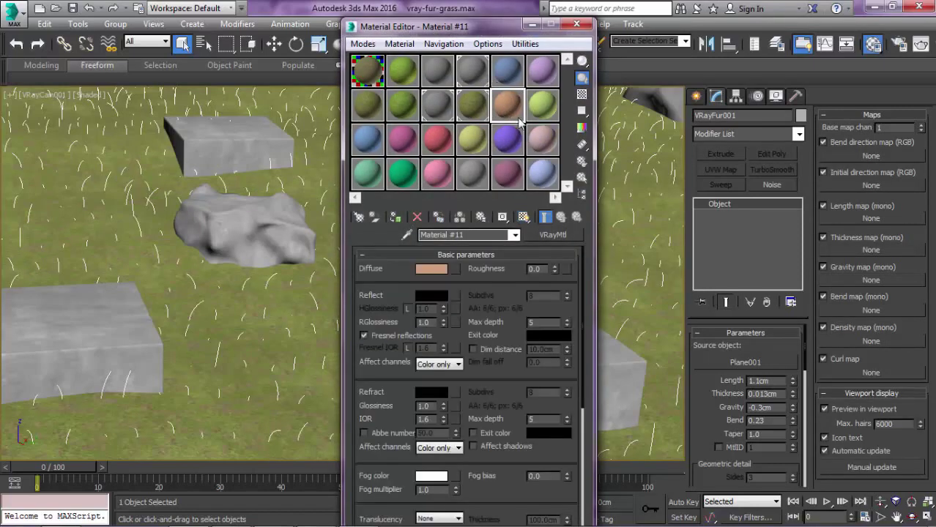
left_click(455, 269)
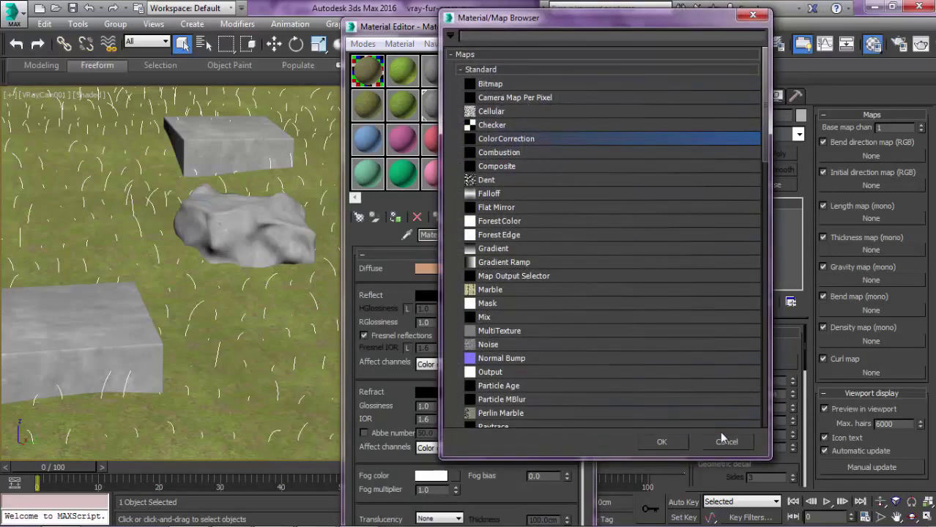
scroll(604, 275, "down", 3)
left_click(739, 444)
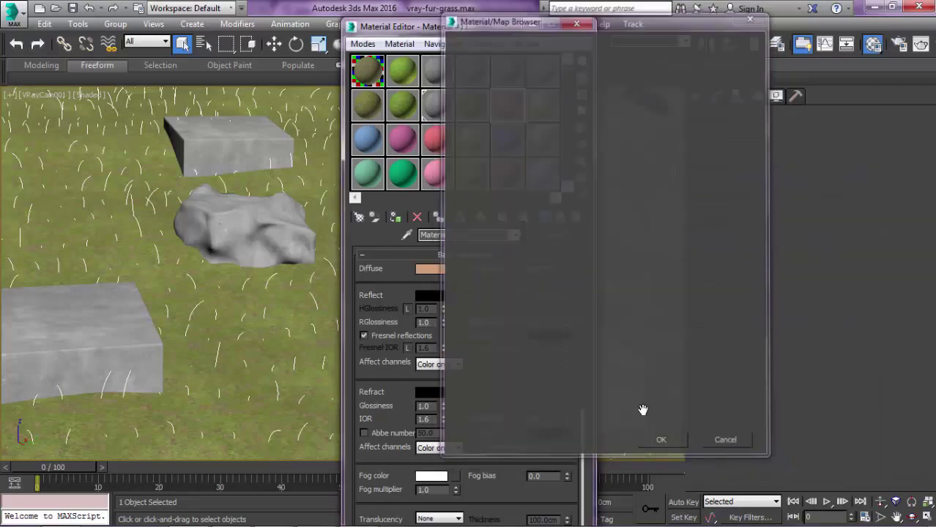
- Convert Material #11 to a VRay2SidedMtl and copy Material #10 into its Front slot
left_click(558, 235)
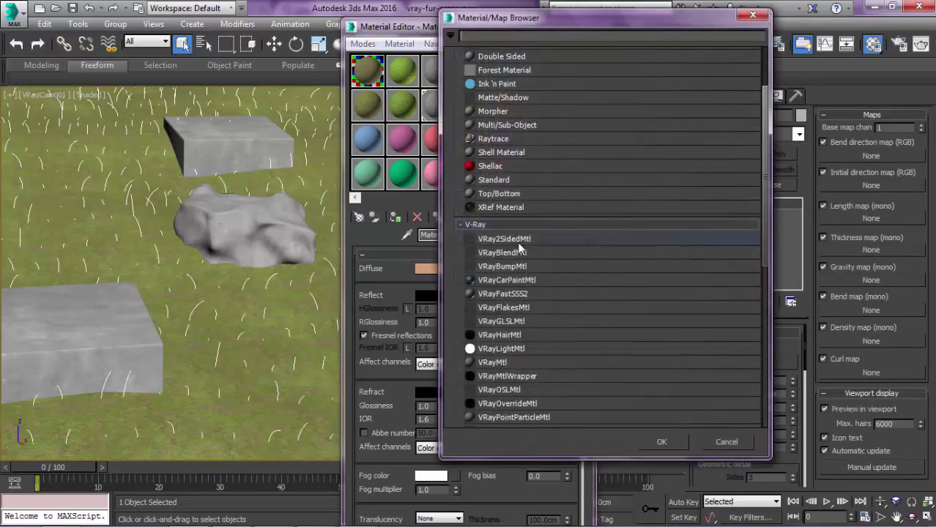
double_click(501, 239)
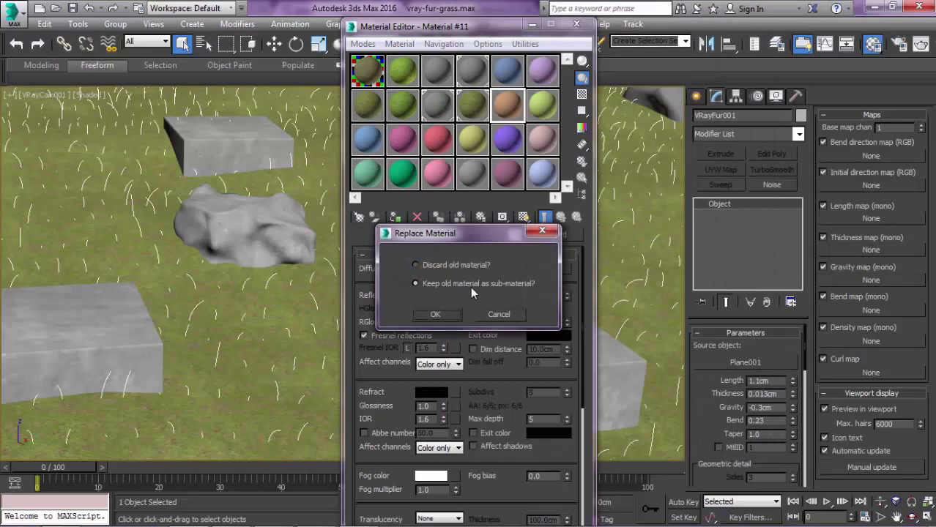
left_click(451, 314)
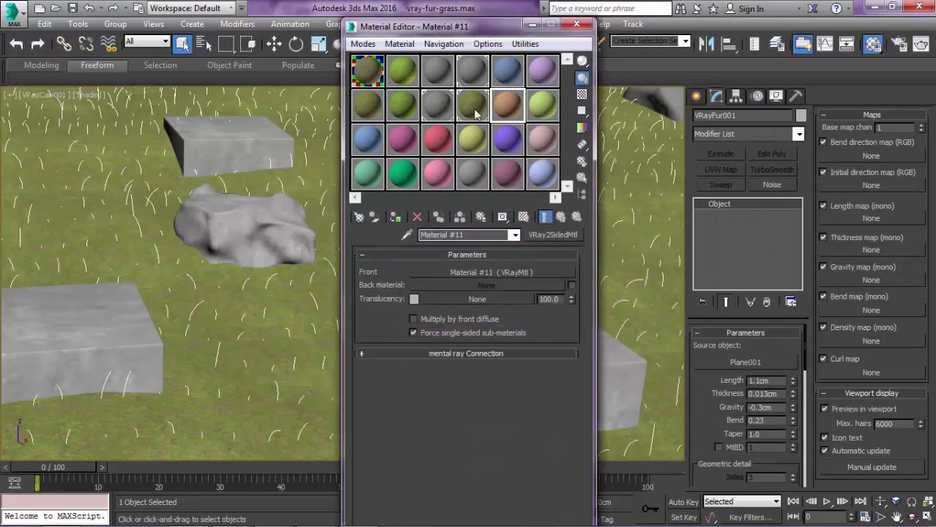
left_click_drag(476, 111, 499, 271)
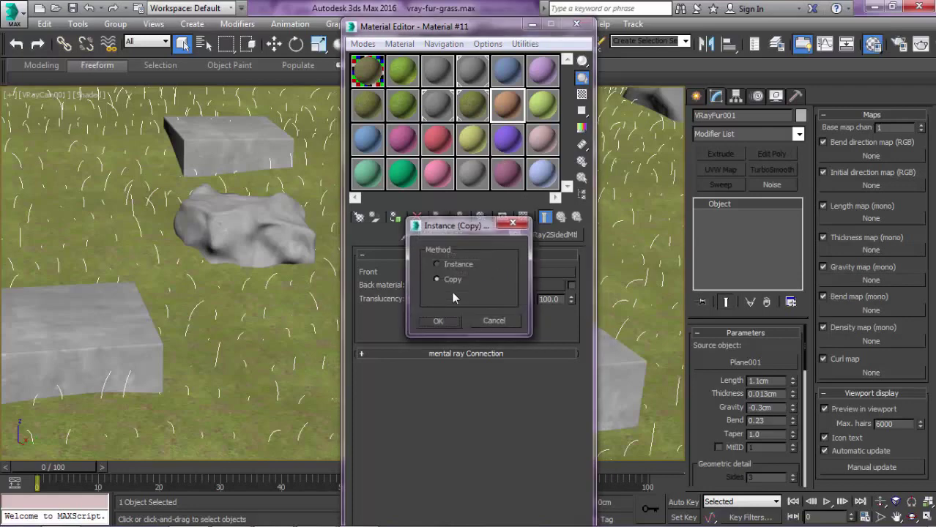
left_click(437, 320)
- Set the front material's Reflect colour to black
left_click(504, 272)
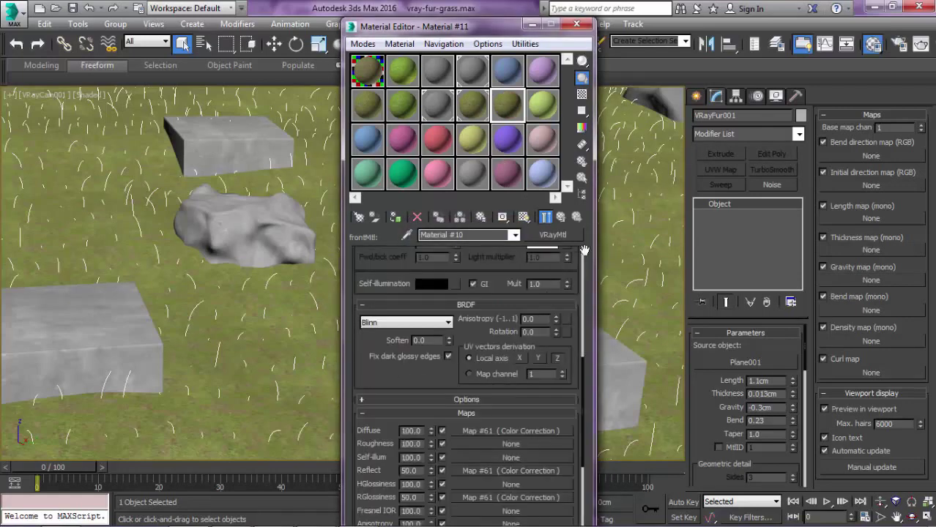
scroll(472, 277, "up", 10)
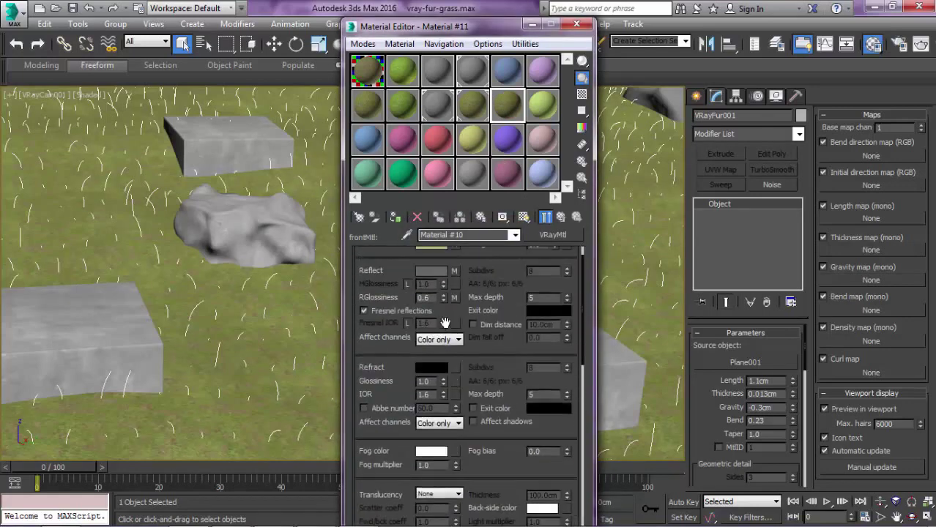
left_click(431, 295)
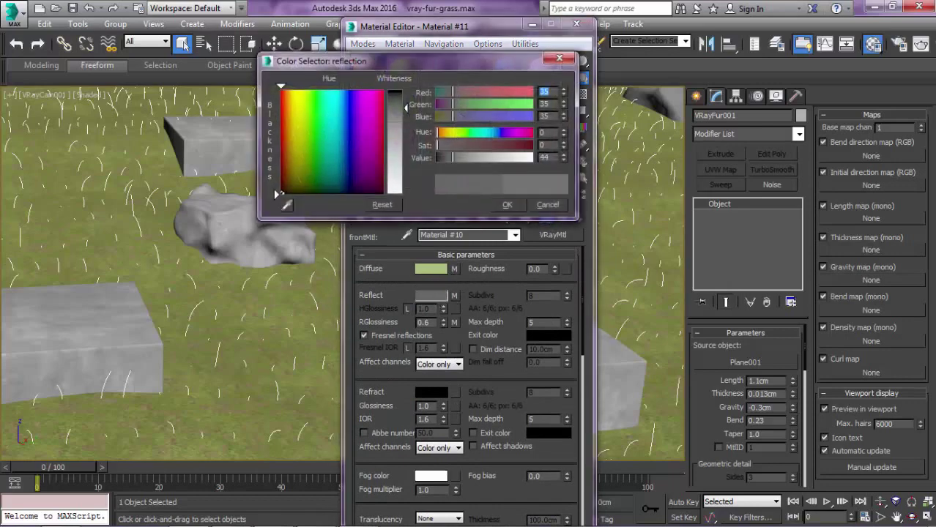
left_click_drag(472, 158, 466, 171)
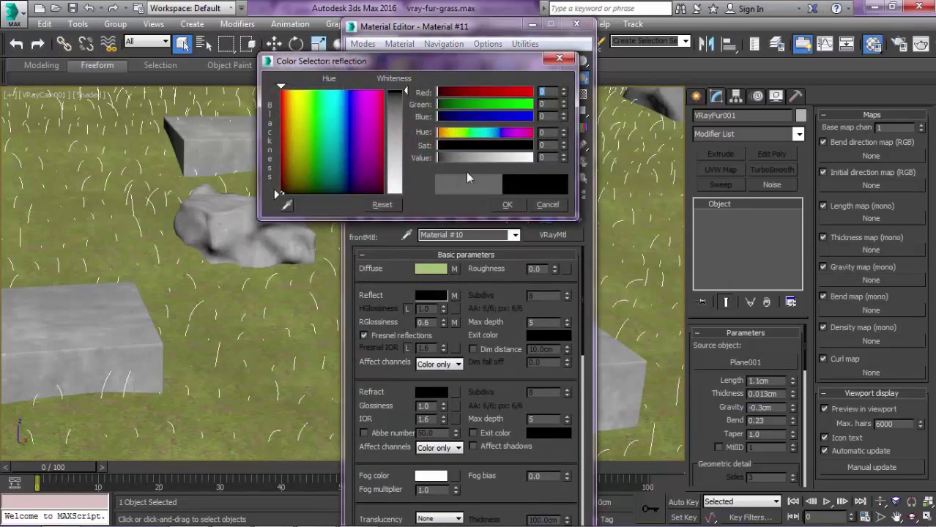
left_click(507, 205)
- Replace the Diffuse map with a pasted copy of the grass bitmap
left_click(452, 269)
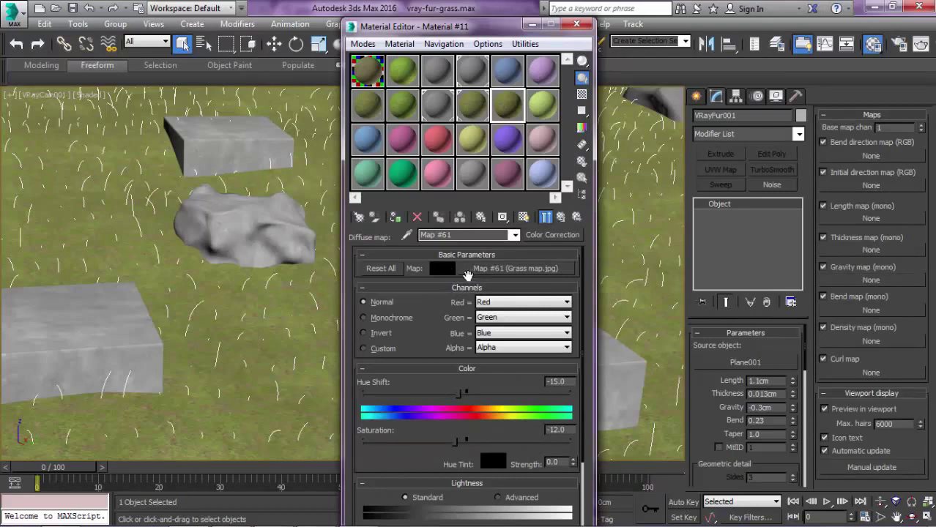
right_click(549, 274)
left_click(561, 217)
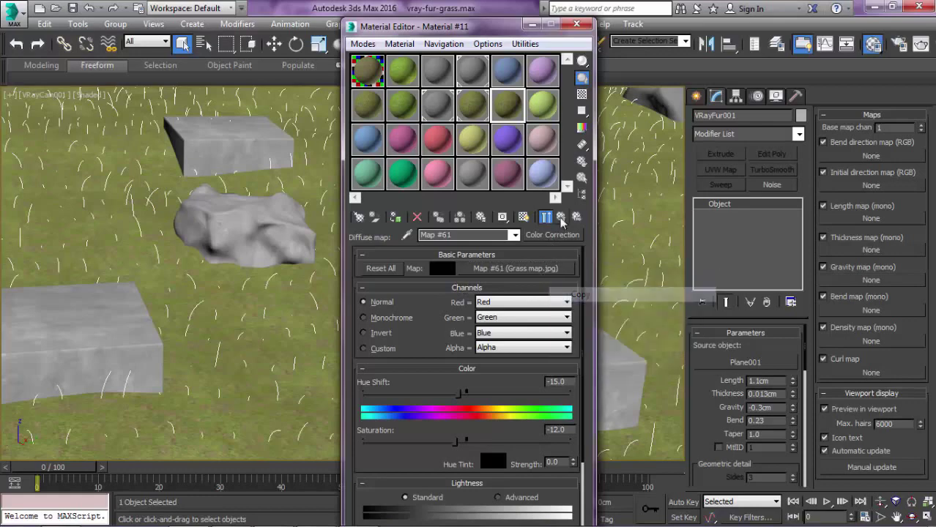
right_click(457, 268)
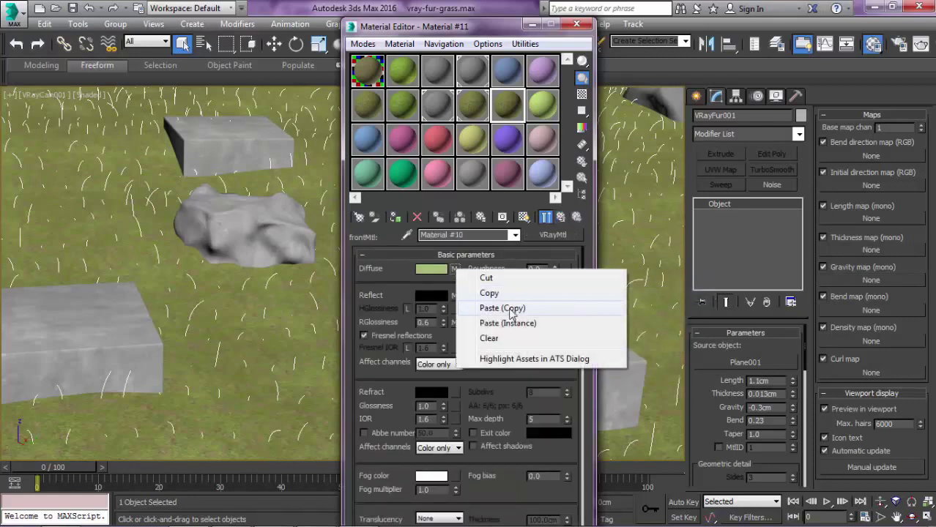
left_click(505, 305)
left_click(457, 269)
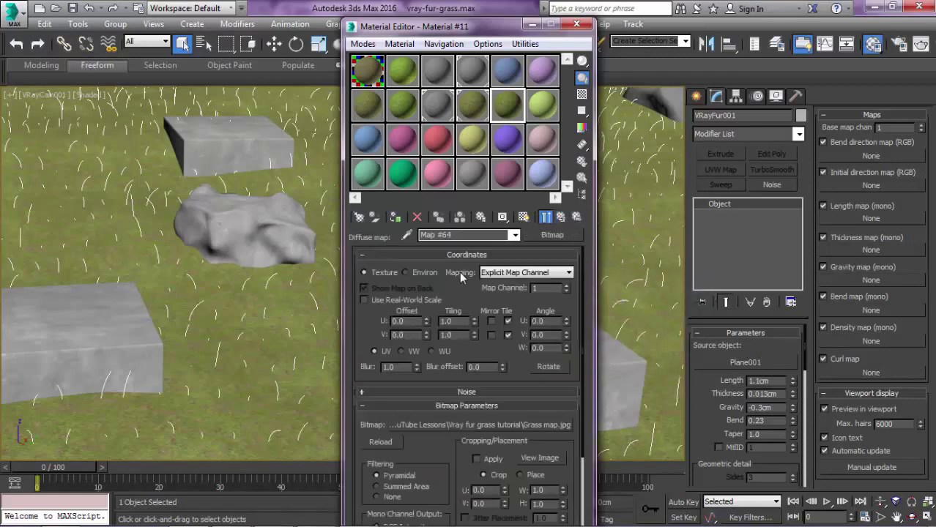
double_click(519, 117)
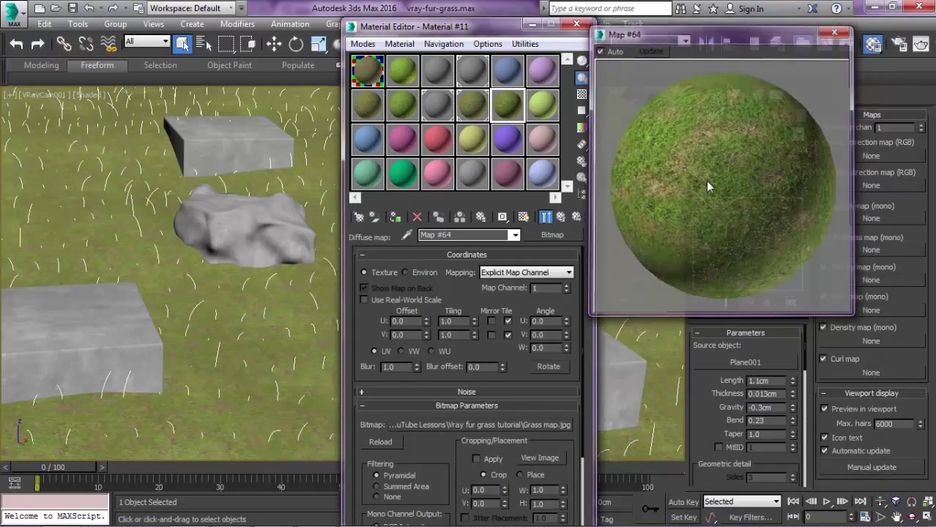
left_click(563, 217)
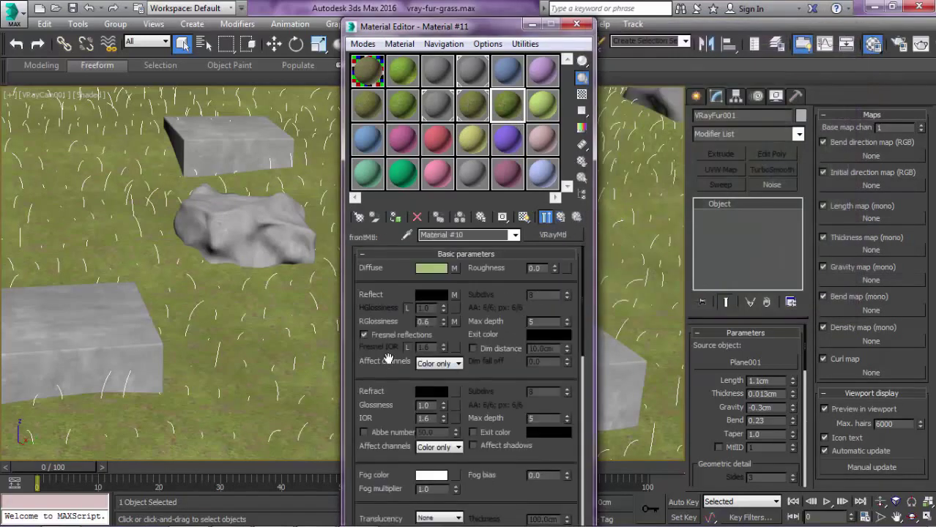
- Set the reflection glossiness to 0.8
scroll(411, 366, "down", 1)
double_click(425, 310)
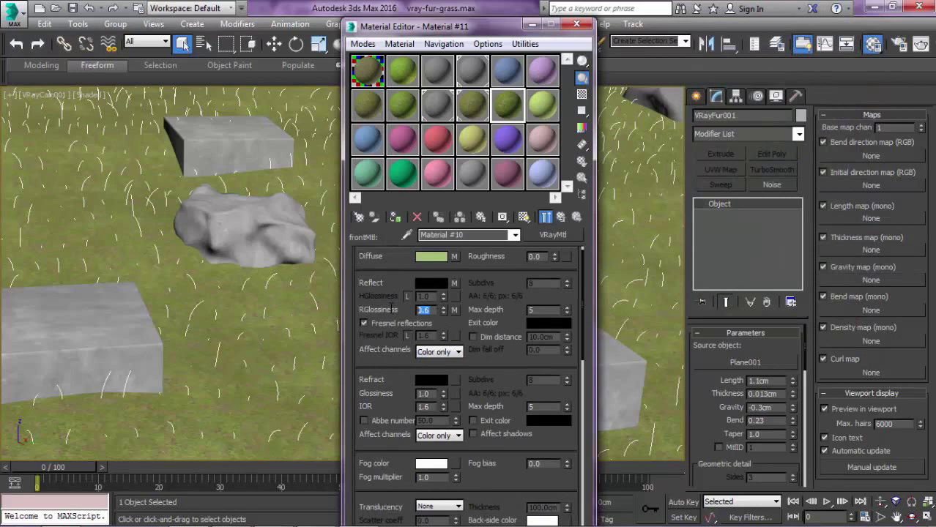
type(".8")
key("Return")
- Copy the grass bitmap onto Reflect and RGlossiness, and set the Bump amount to 30
scroll(397, 364, "down", 8)
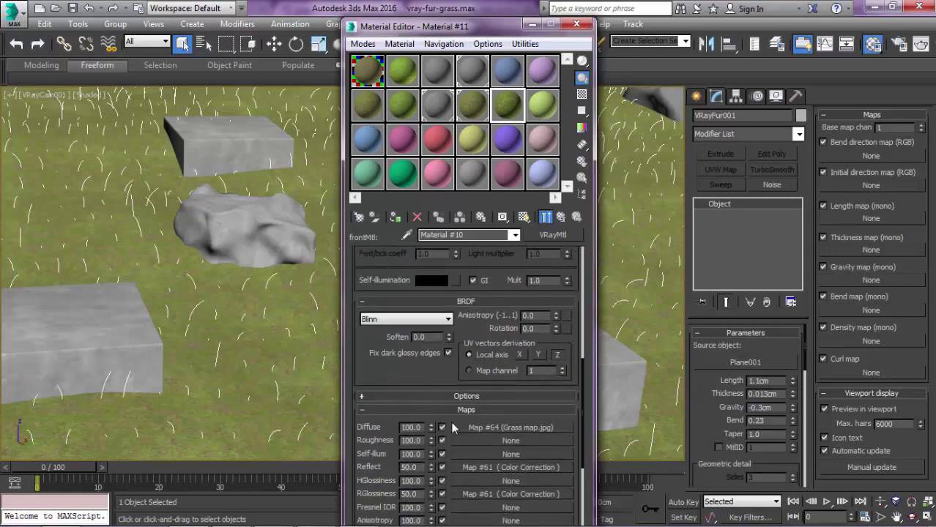
scroll(452, 427, "down", 5)
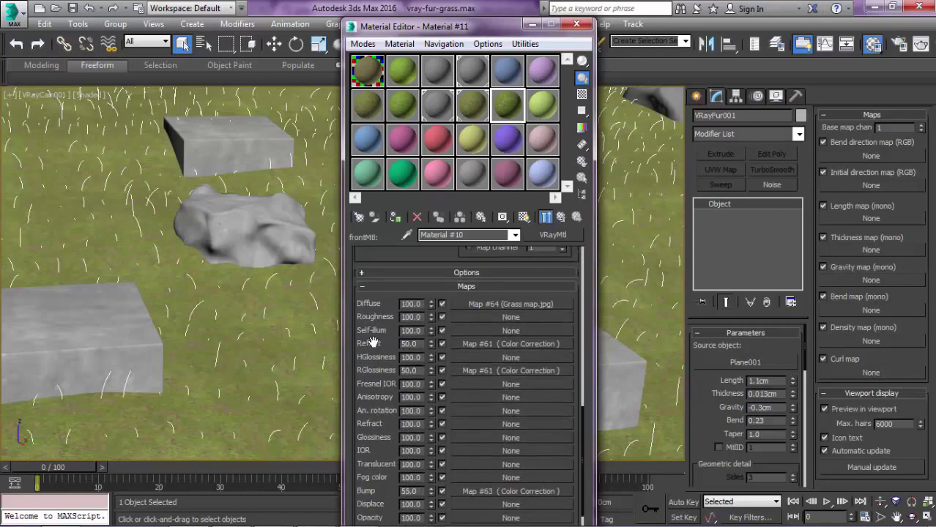
left_click_drag(372, 343, 368, 289)
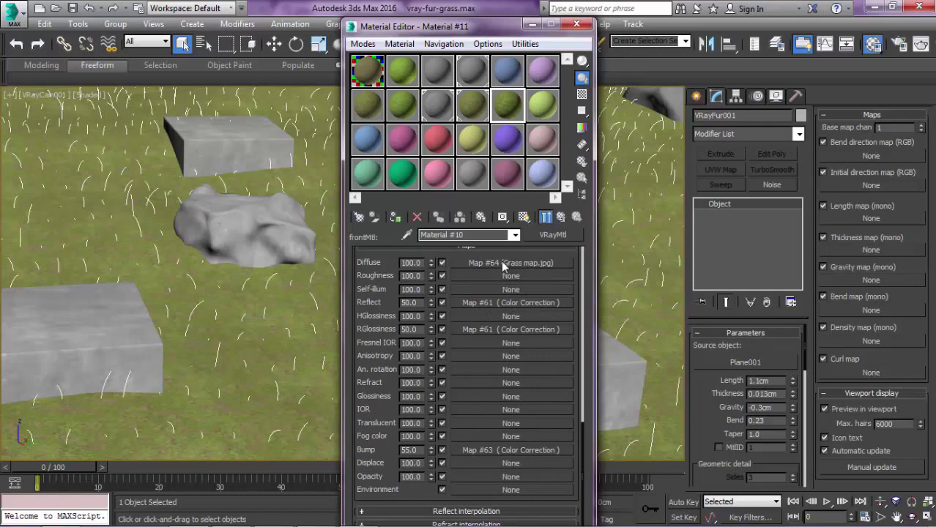
left_click_drag(501, 263, 521, 336)
left_click(456, 319)
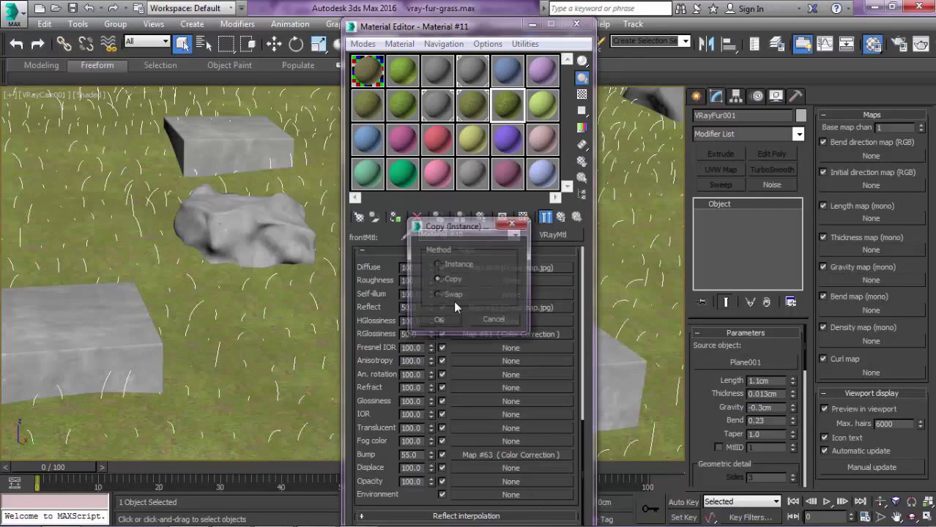
left_click(441, 321)
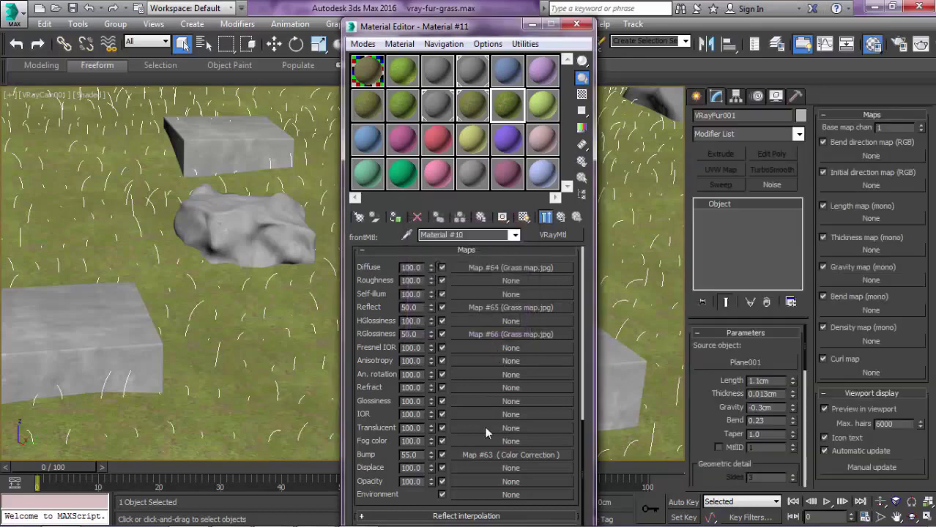
double_click(421, 454)
type("30")
- Preview the front grass material and return to the two-sided material
double_click(485, 100)
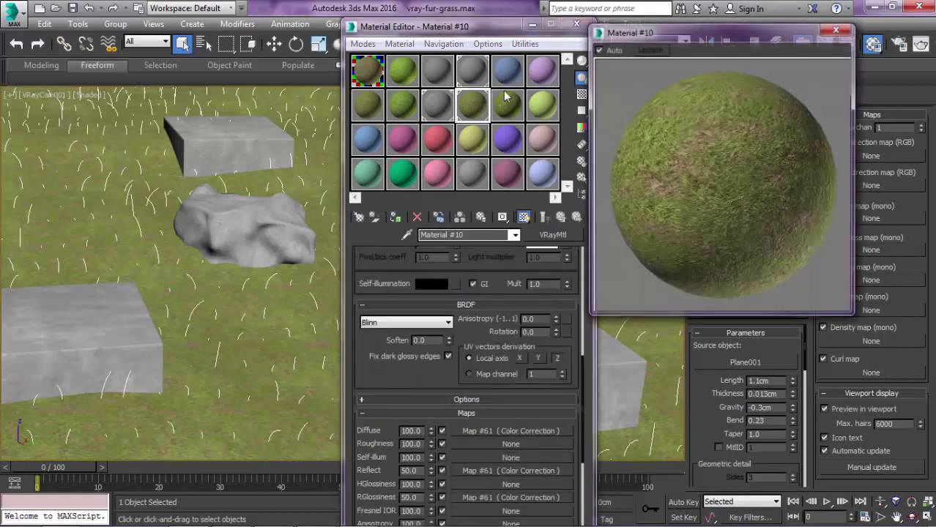
left_click(513, 106)
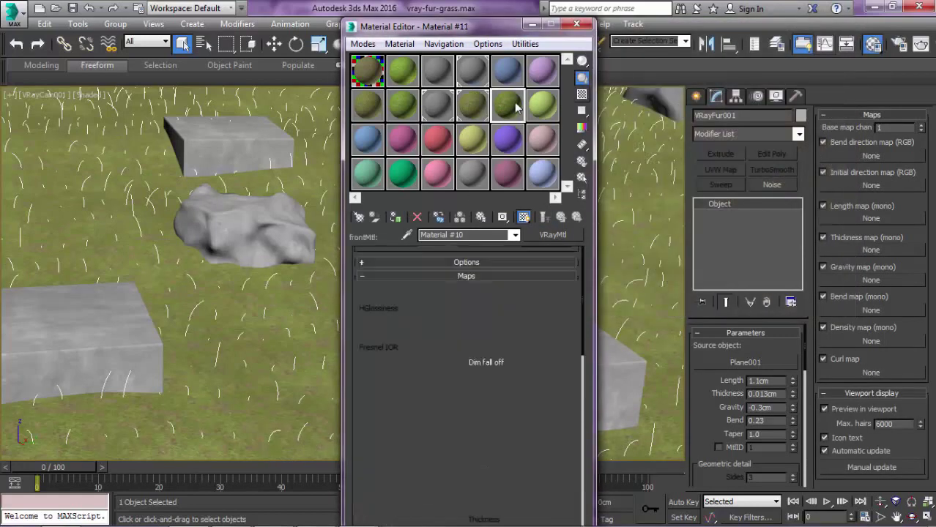
double_click(516, 107)
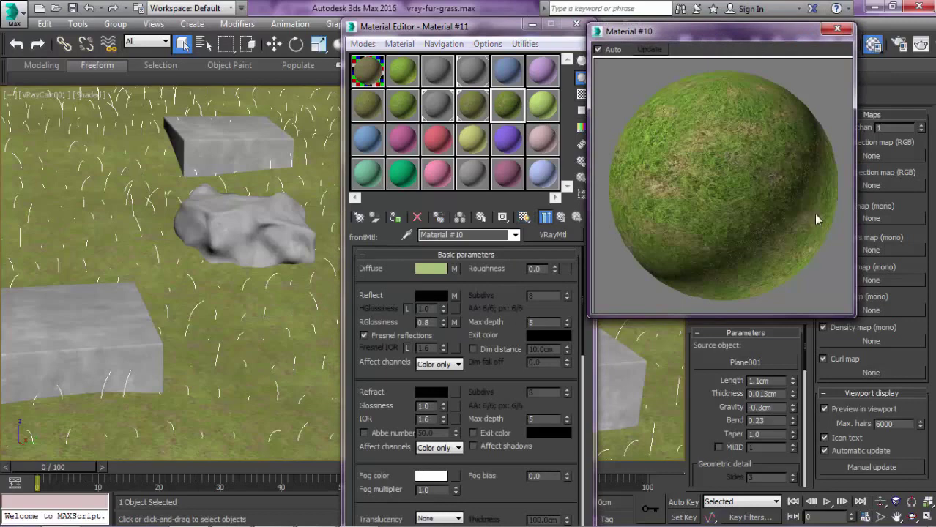
left_click(564, 221)
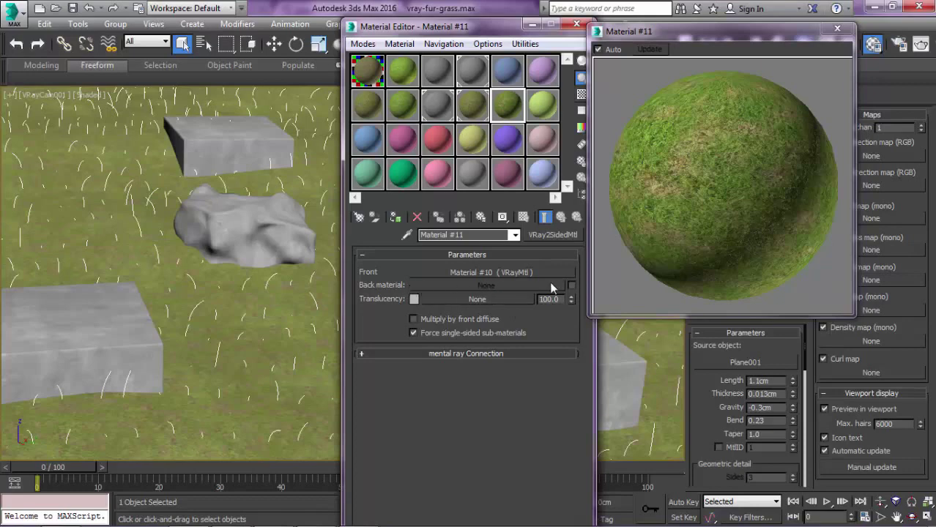
- Make the back material a new VRayMtl with green diffuse RGB 80, 184, 17
left_click(470, 285)
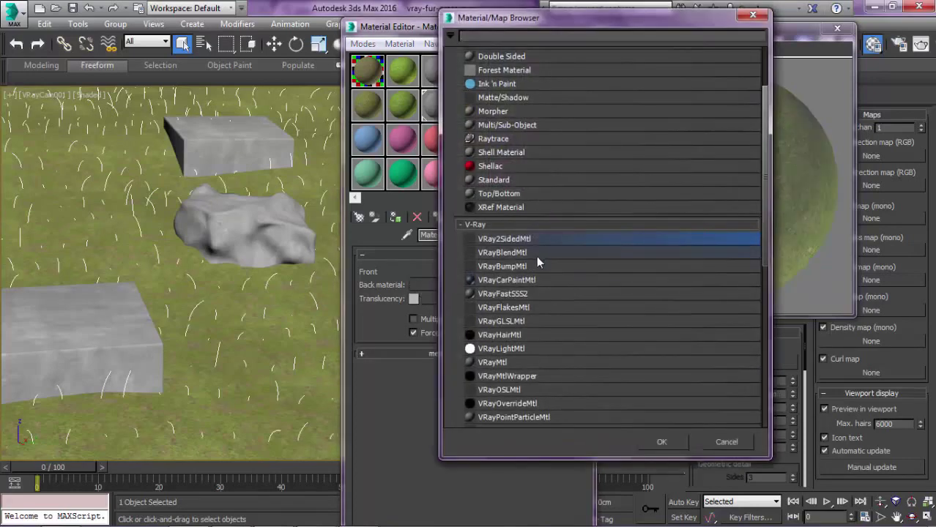
scroll(528, 293, "down", 2)
double_click(503, 329)
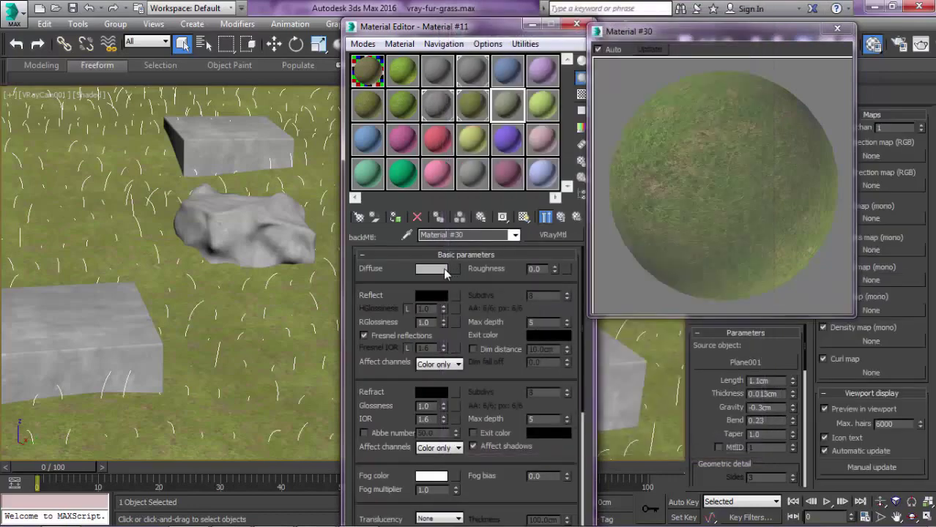
left_click(432, 268)
left_click(308, 104)
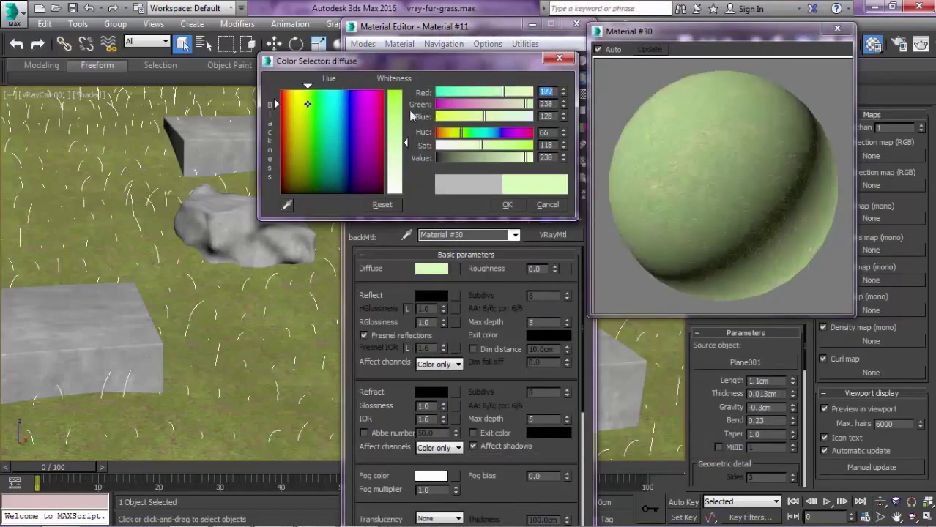
left_click_drag(411, 114, 407, 94)
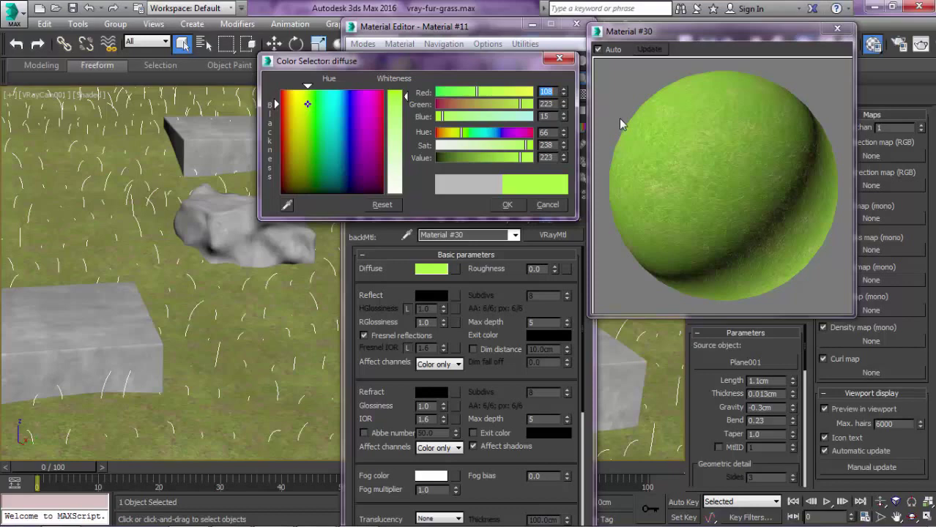
type("80")
key("Tab")
type("184")
key("Tab")
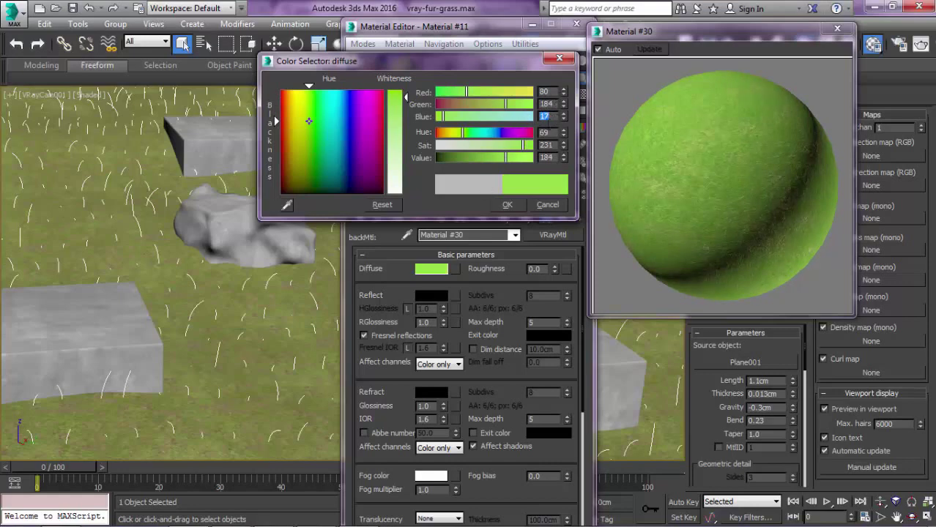
left_click(506, 204)
left_click(560, 216)
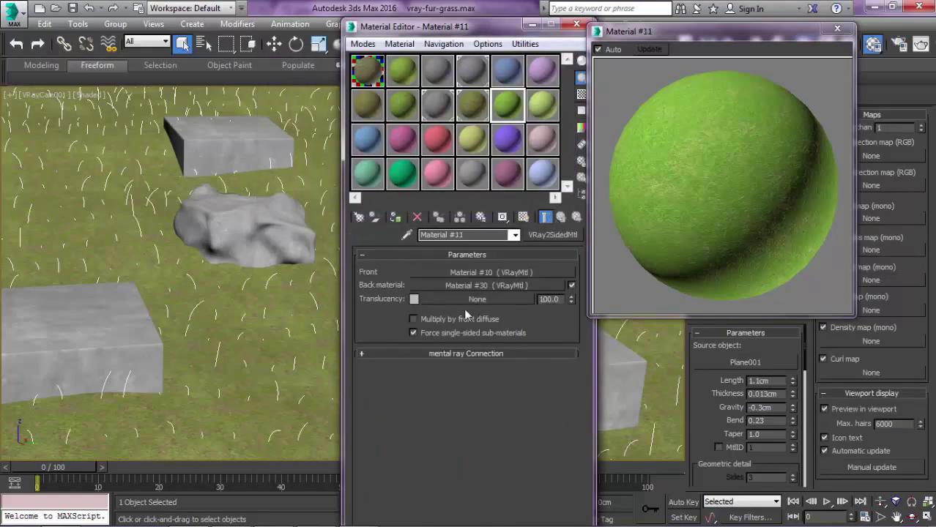
- Set the translucency colour to a darker grey of 45 per channel
left_click(415, 299)
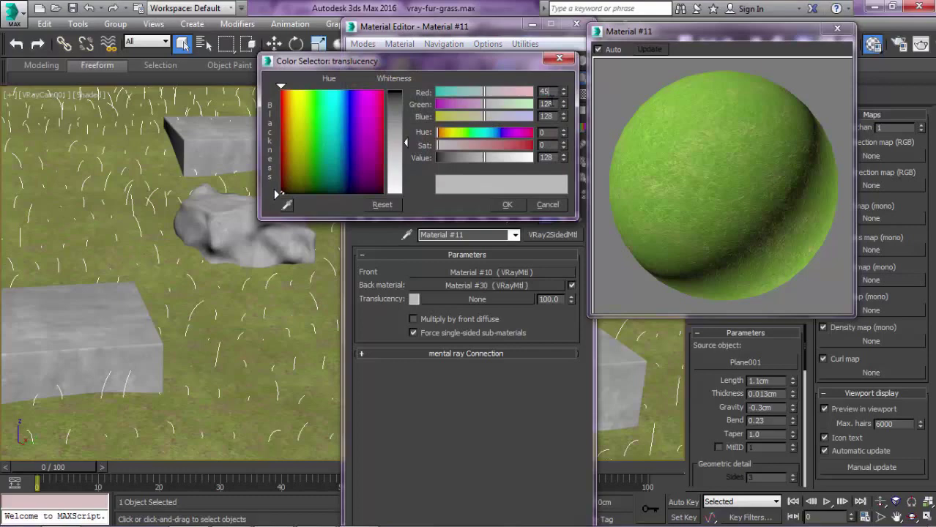
double_click(545, 103)
type("45")
key("Tab")
type("45")
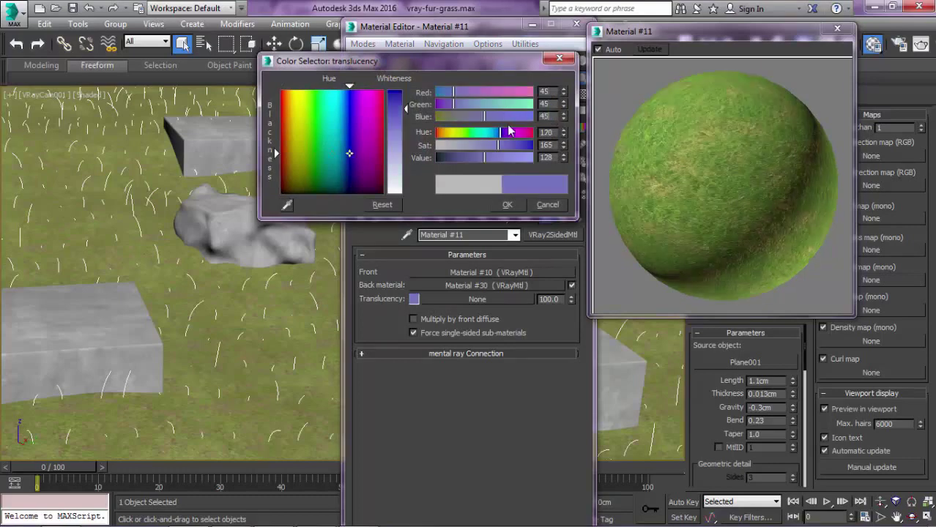
left_click(501, 204)
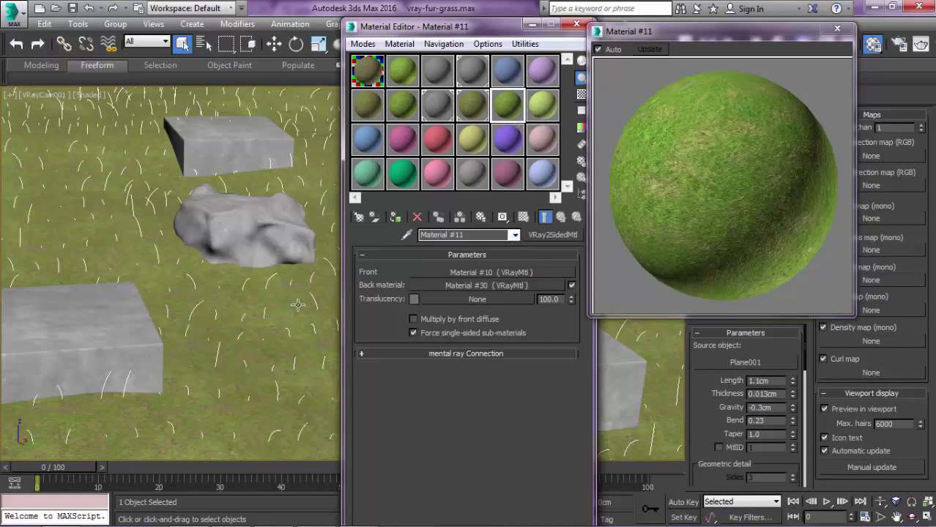
- Make Material #10 active, move the editor and preview windows aside, and start a production render
left_click(532, 120)
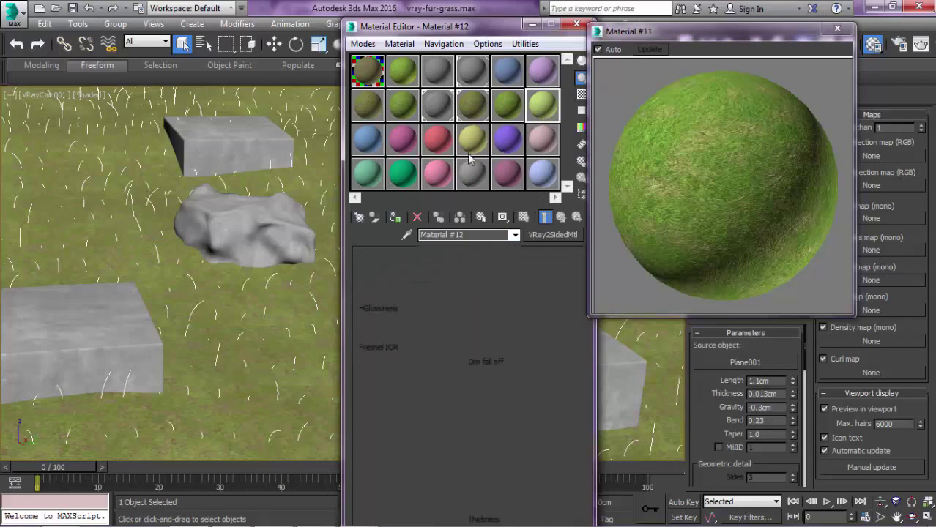
left_click(480, 108)
left_click_drag(500, 35, 556, 34)
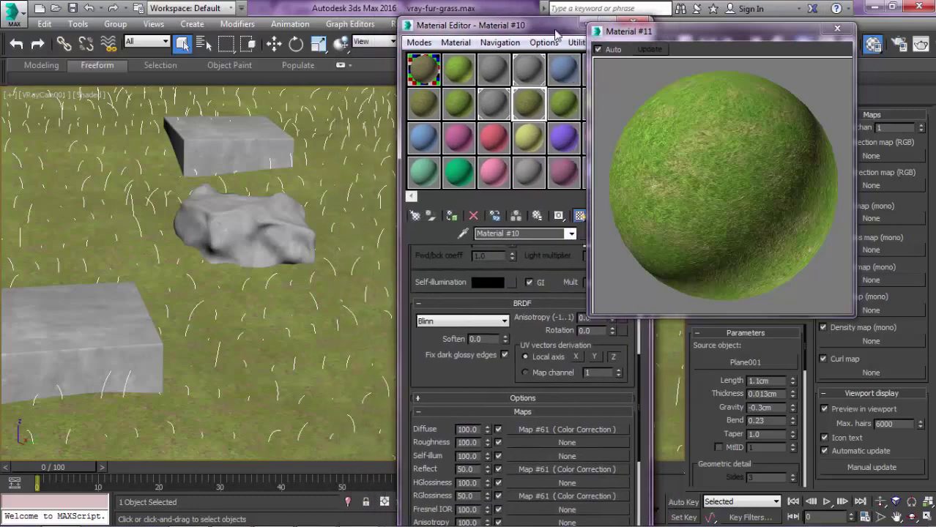
left_click_drag(627, 32, 715, 35)
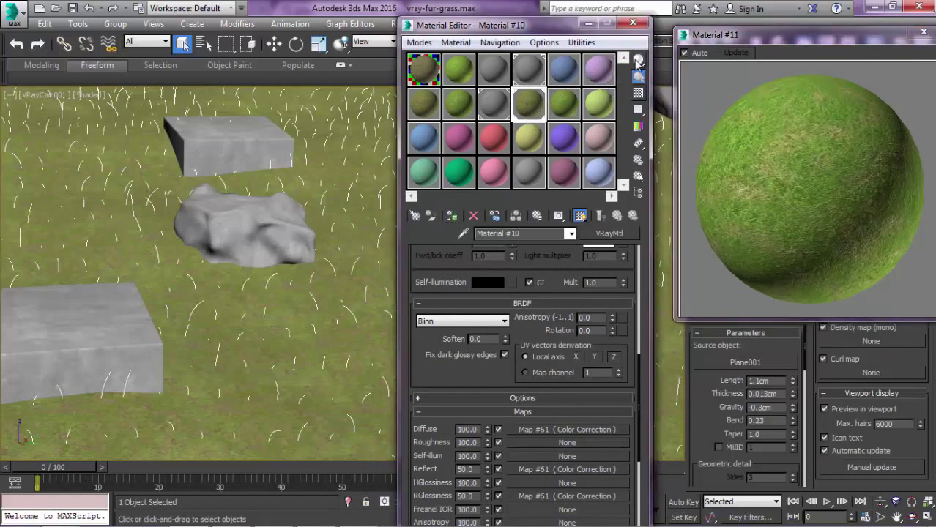
key("shift+q")
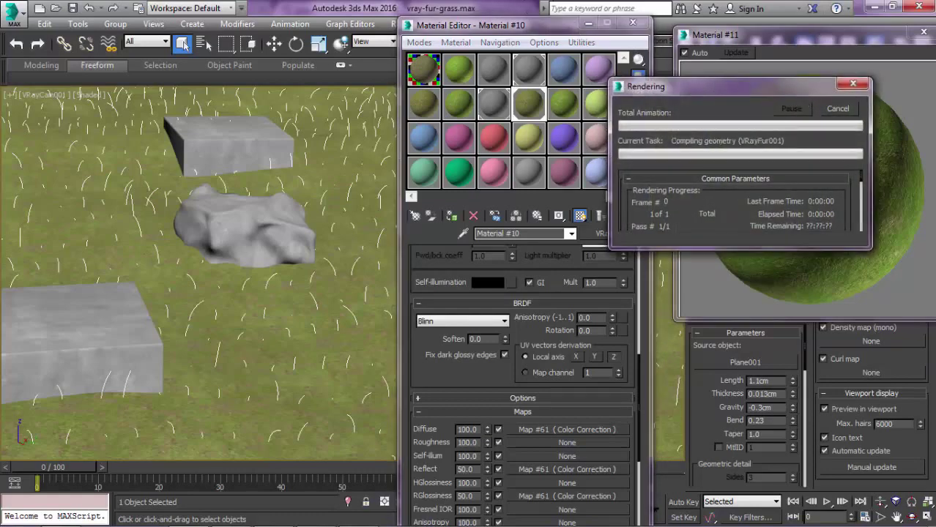
- Maximize the finished V-Ray frame buffer, view it at 100%, and zoom in and out over the grass
left_click(362, 515)
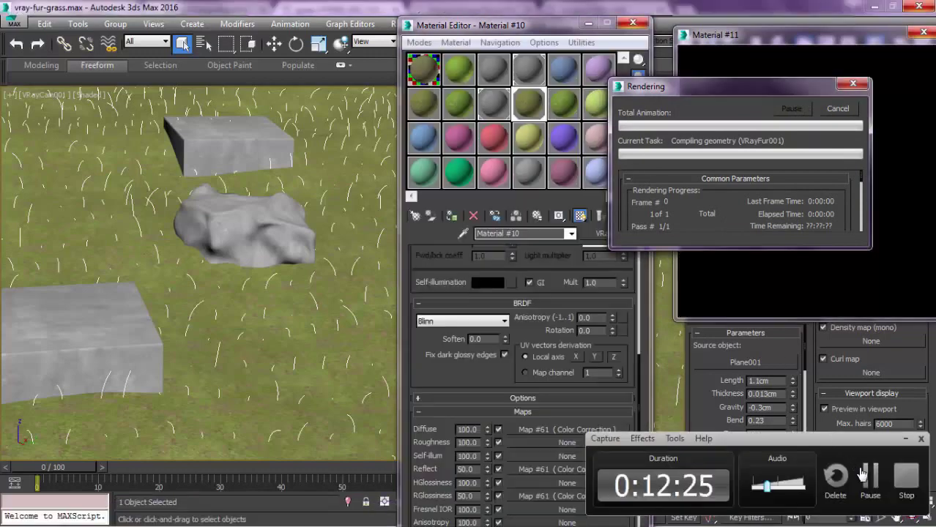
left_click(867, 476)
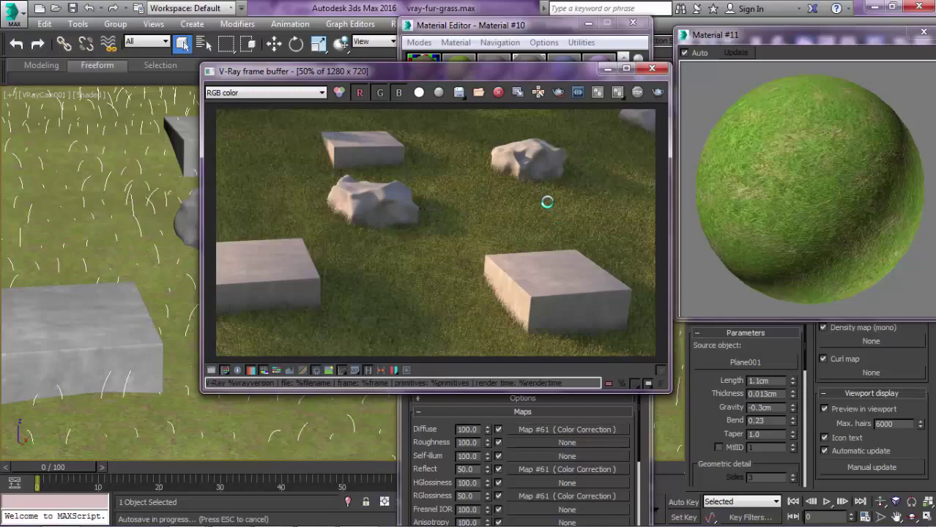
left_click(626, 69)
double_click(533, 307)
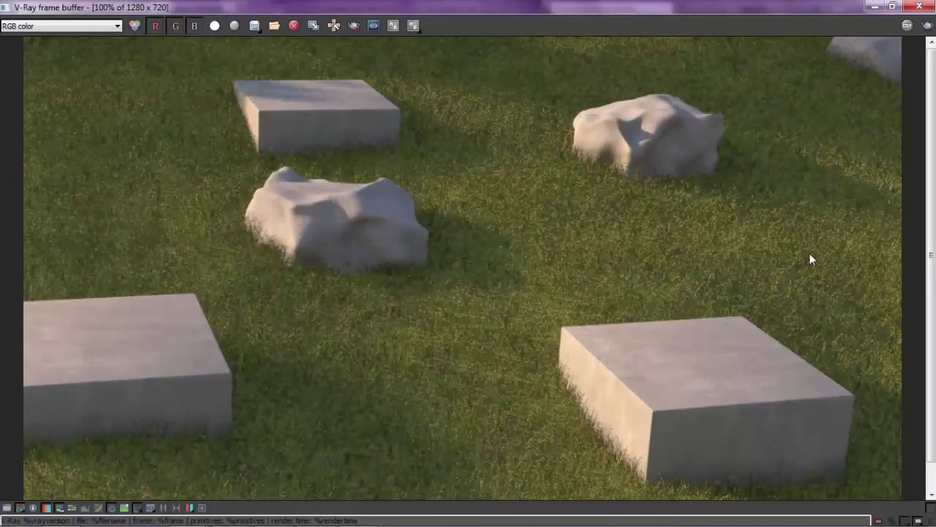
scroll(810, 135, "up", 1)
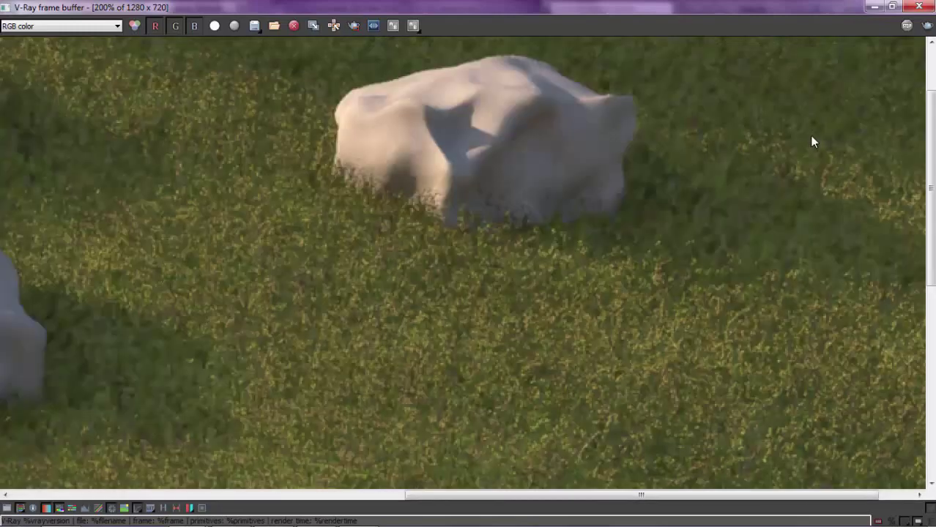
scroll(810, 135, "down", 1)
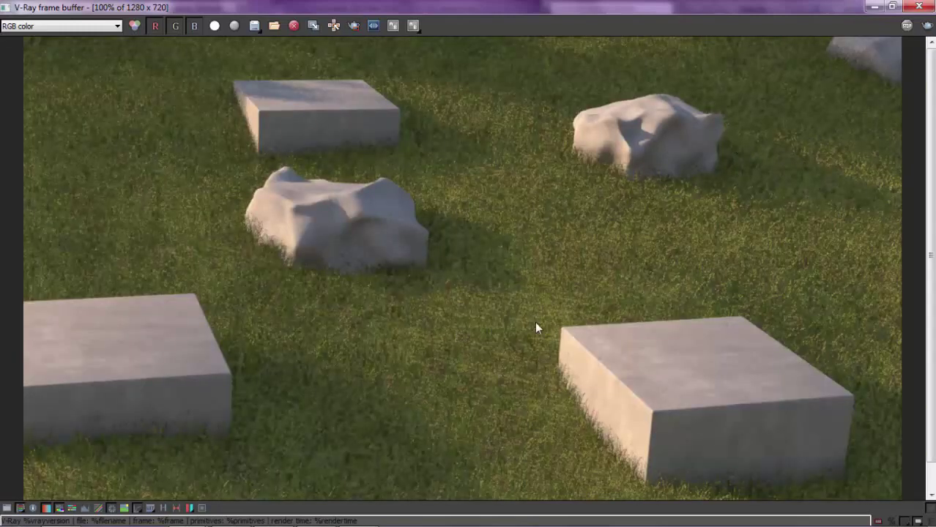
scroll(534, 322, "down", 1)
scroll(497, 345, "up", 1)
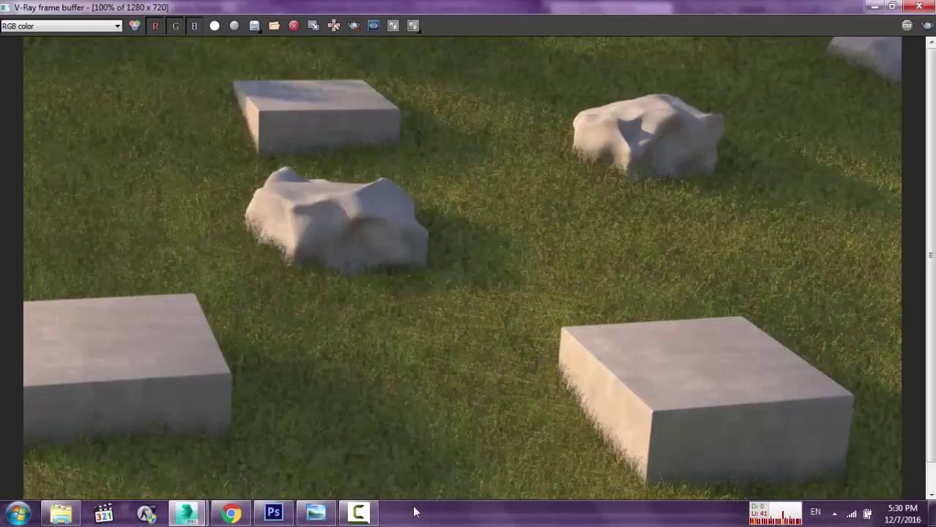
scroll(613, 188, "down", 1)
scroll(575, 257, "up", 1)
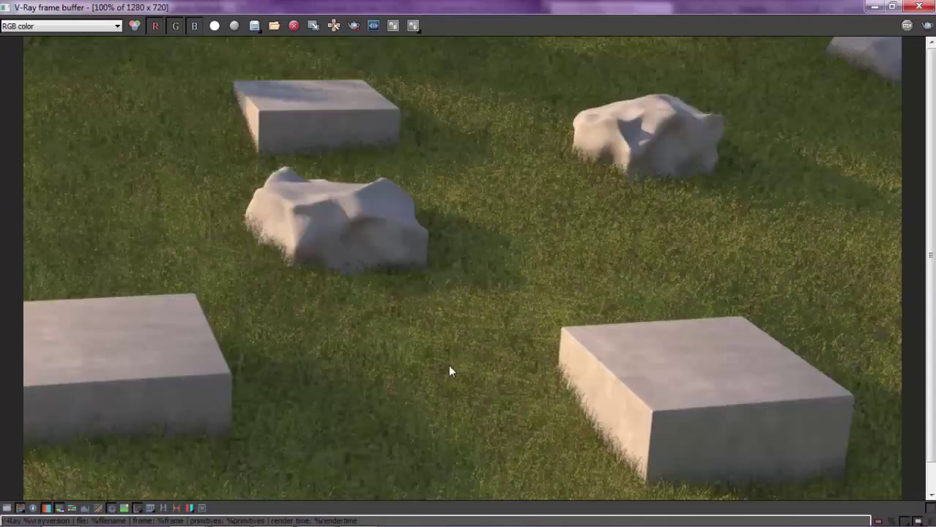
- View the final.jpg reference in Windows Photo Viewer, then minimize it and zoom the frame buffer out
left_click(337, 516)
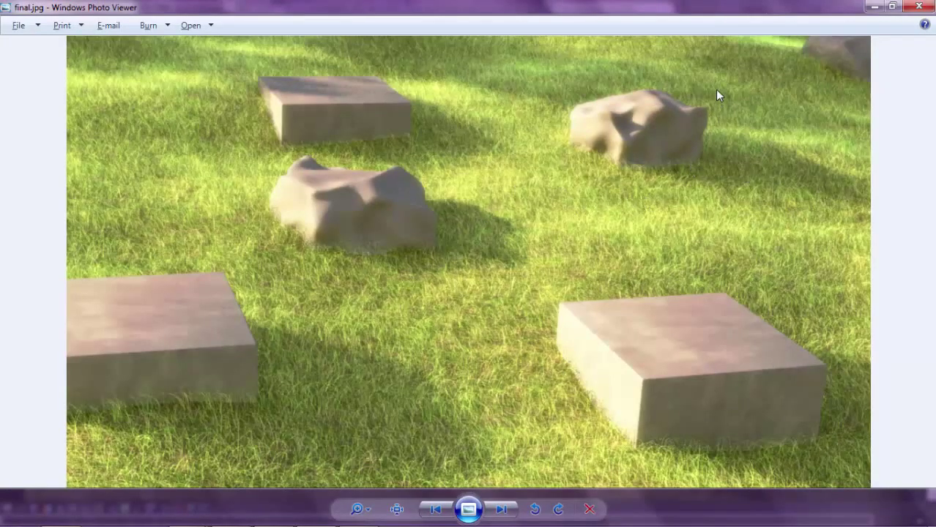
left_click(874, 6)
scroll(616, 148, "down", 1)
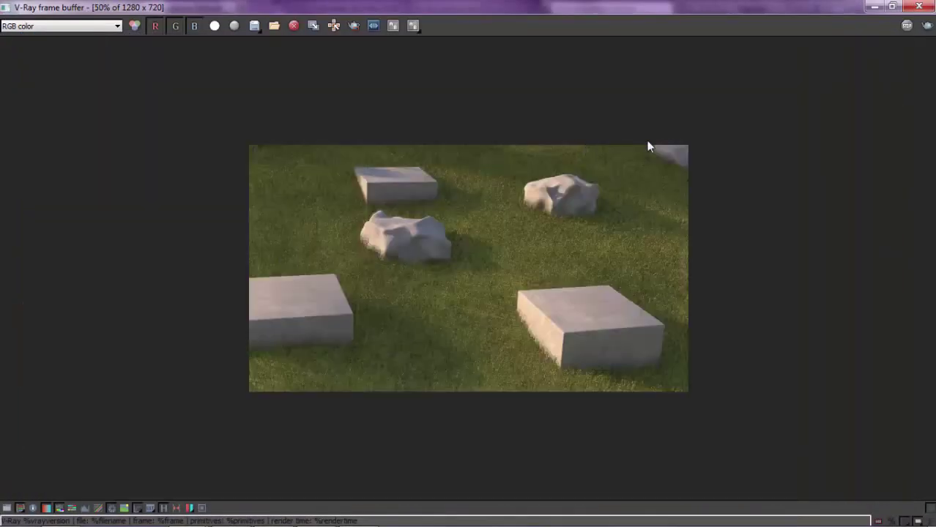
- Close the frame buffer, make the two-sided Material #11 active, and close the Material Editor
left_click(919, 7)
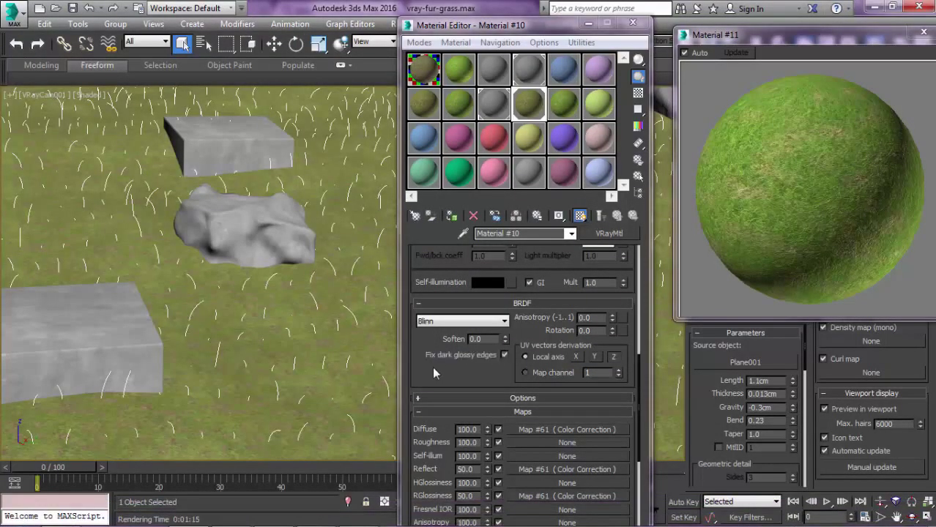
left_click(563, 103)
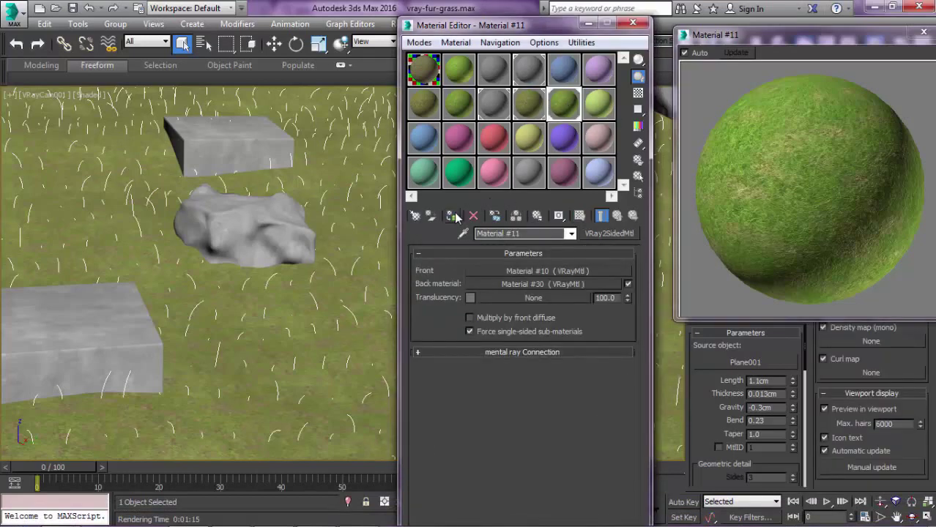
left_click(632, 23)
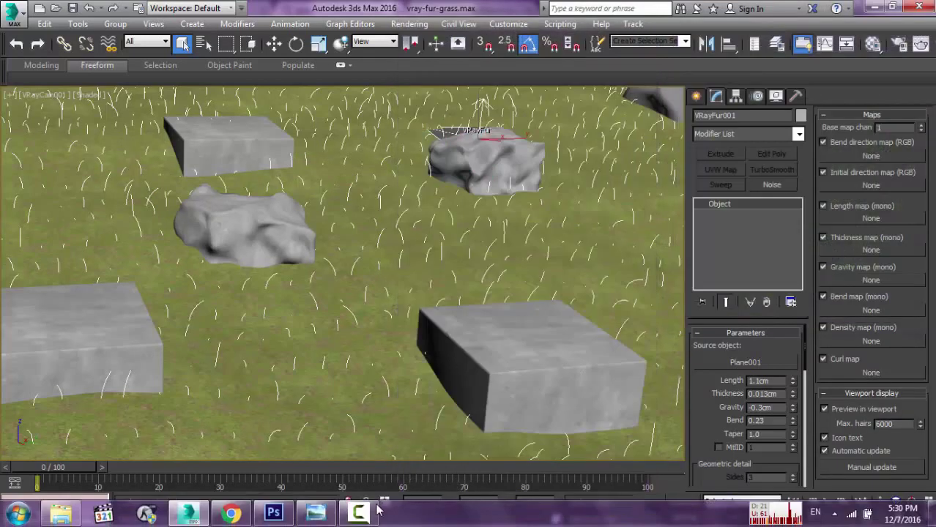
- Pause the screen recording while the scene re-renders
mouse_move(361, 513)
left_click(362, 461)
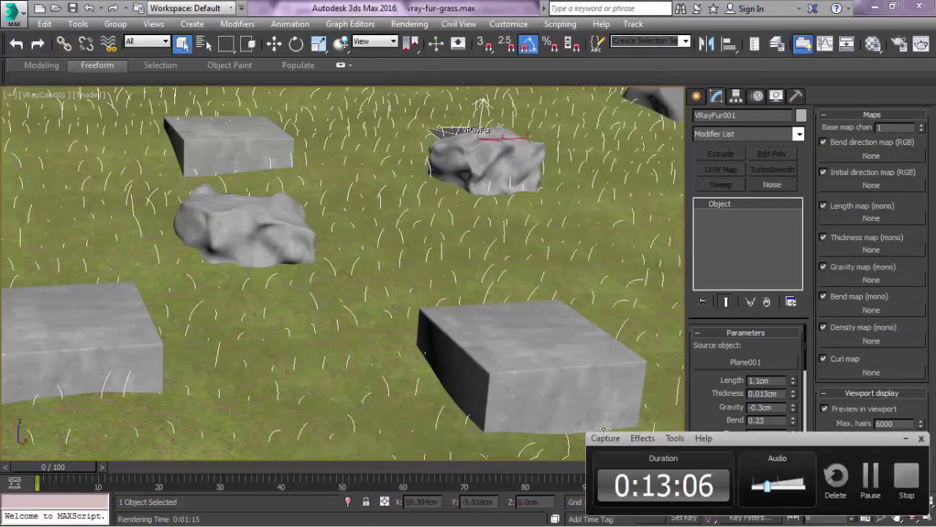
left_click(869, 476)
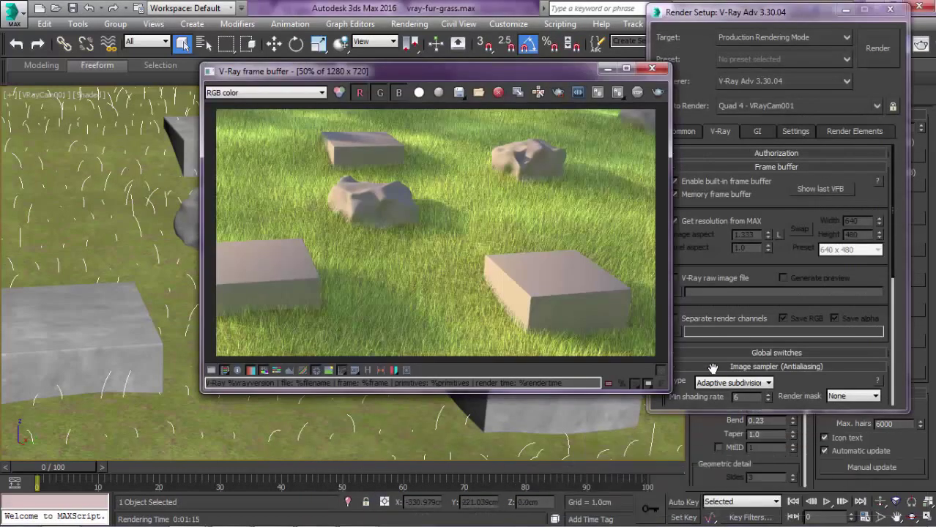
- Maximize the frame buffer and open VFB History, setting the current render as A and the earliest as B
left_click(626, 68)
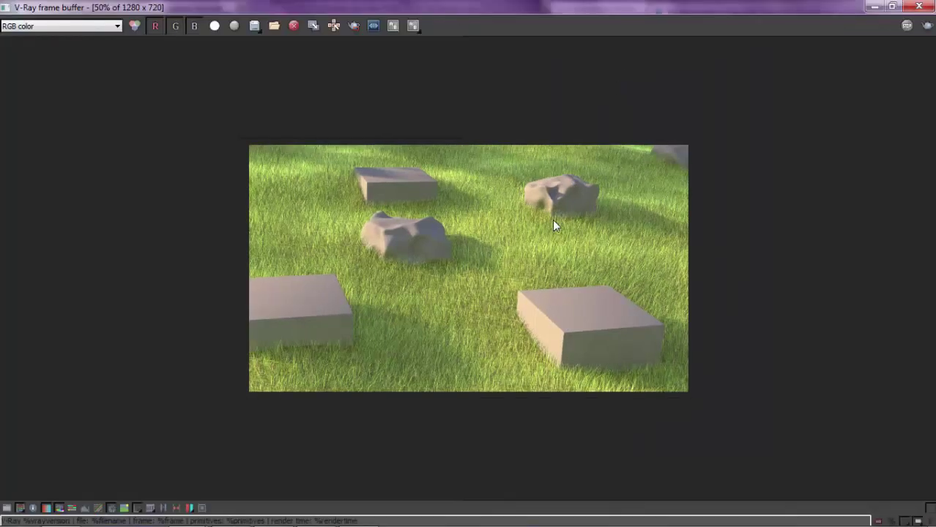
scroll(608, 190, "down", 2)
left_click(152, 506)
left_click(91, 26)
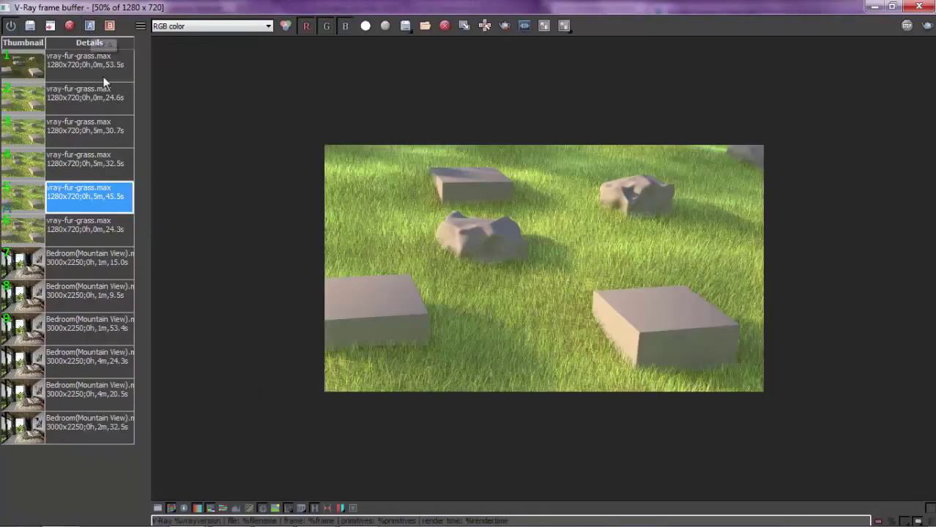
left_click(81, 64)
left_click(106, 28)
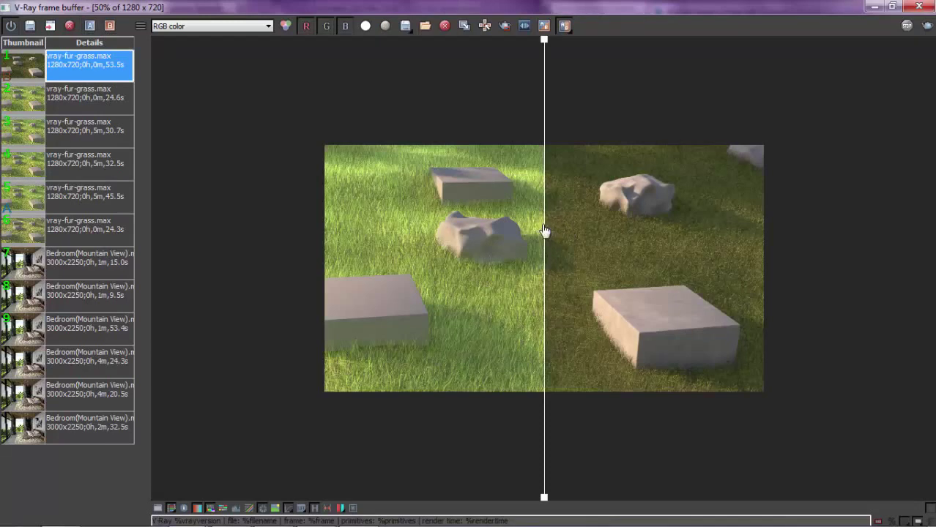
- Drag the A/B compare divider across the render to compare darker and brighter grass
left_click_drag(547, 207, 612, 248)
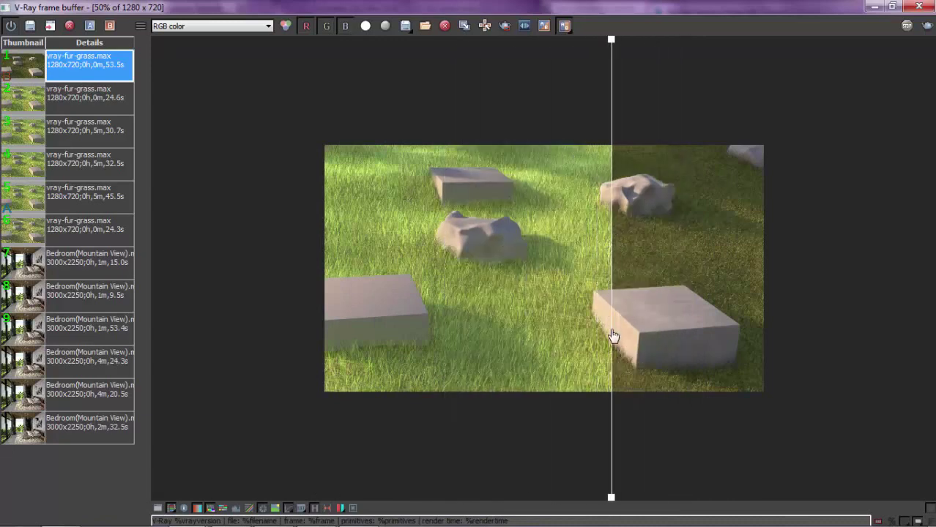
left_click_drag(607, 352, 383, 328)
scroll(536, 353, "up", 1)
scroll(509, 229, "down", 2)
scroll(476, 59, "up", 1)
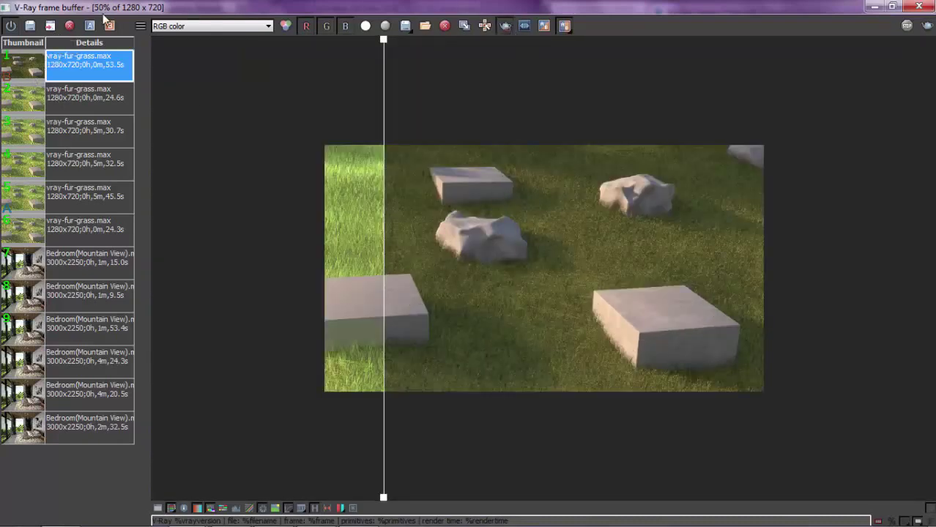
- Select the latest brighter render in the history and turn off the A/B comparison
left_click(59, 200)
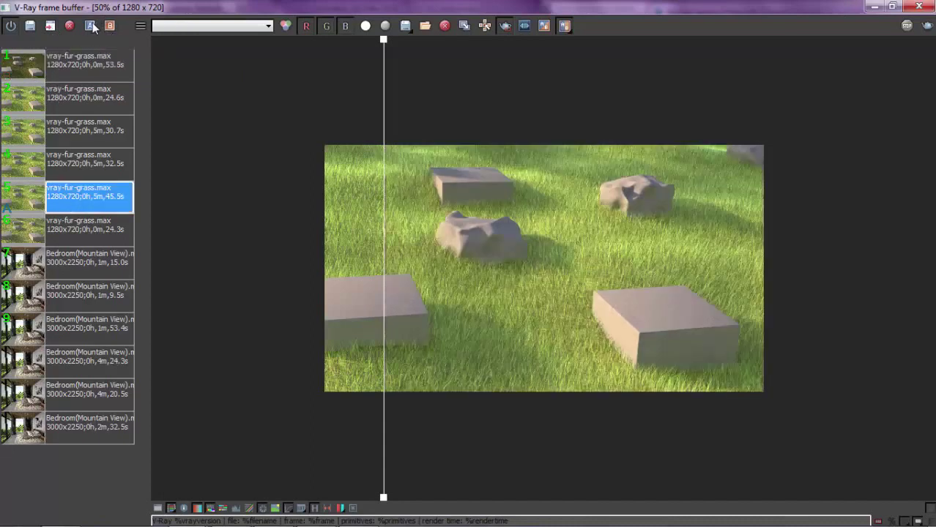
left_click(91, 24)
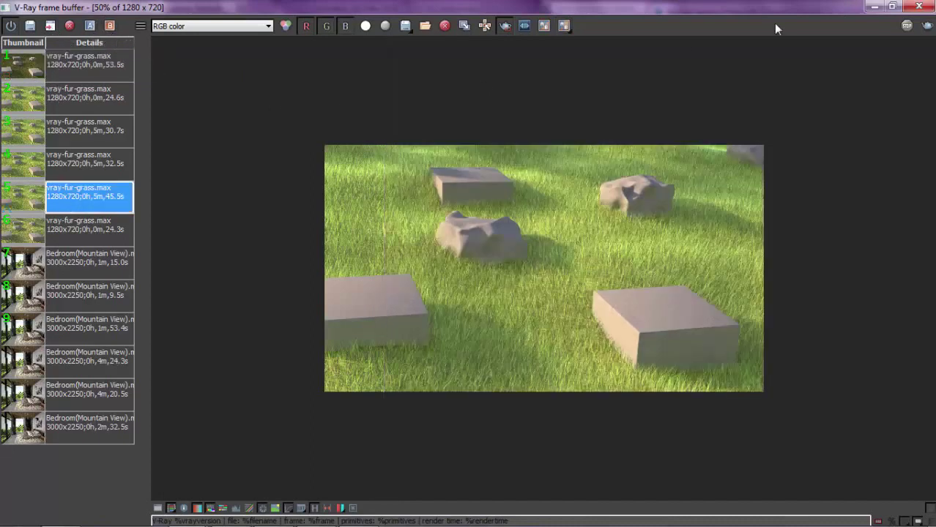
left_click(892, 6)
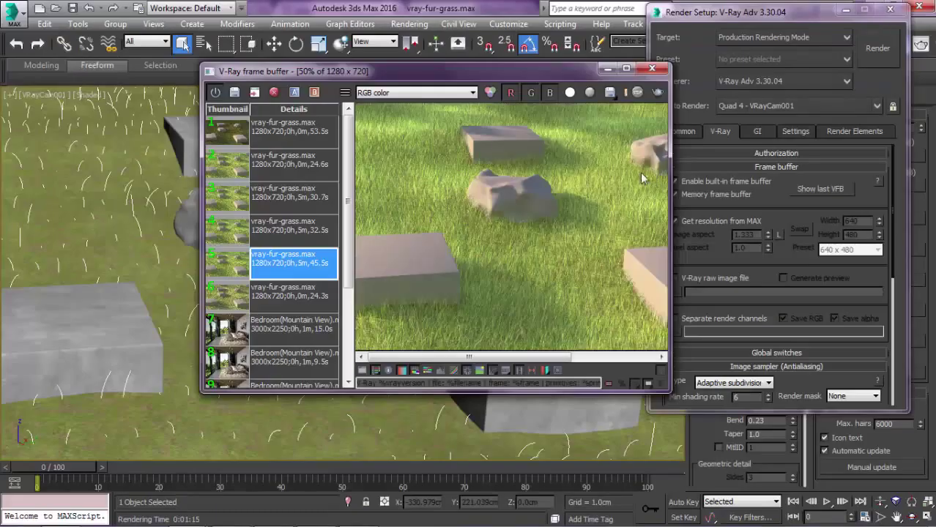
- Maximize the frame buffer again and zoom and pan around the grass render to inspect it
left_click(627, 68)
scroll(531, 246, "up", 2)
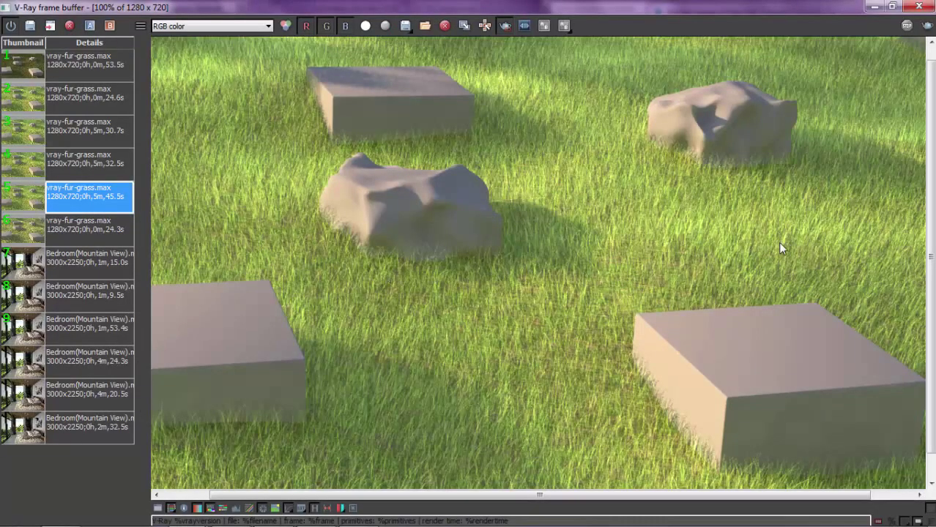
scroll(480, 270, "down", 2)
scroll(522, 277, "up", 2)
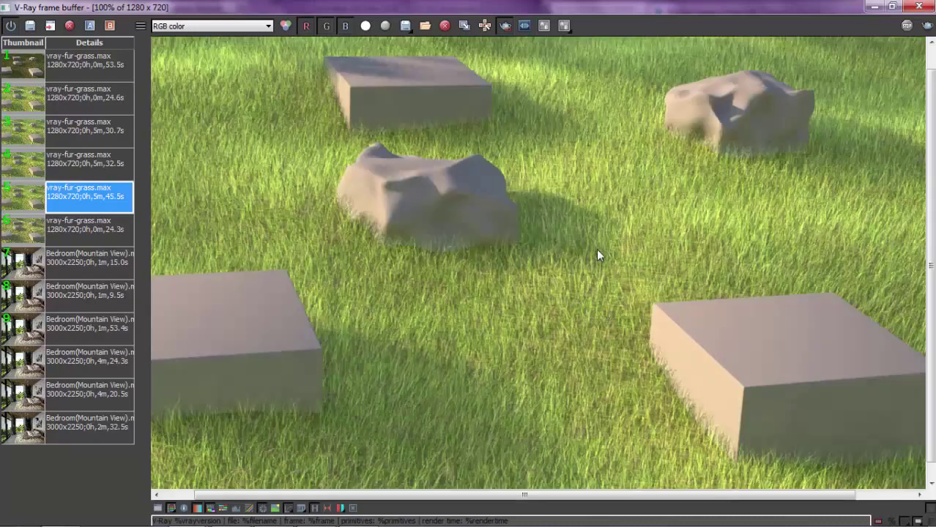
scroll(597, 255, "up", 1)
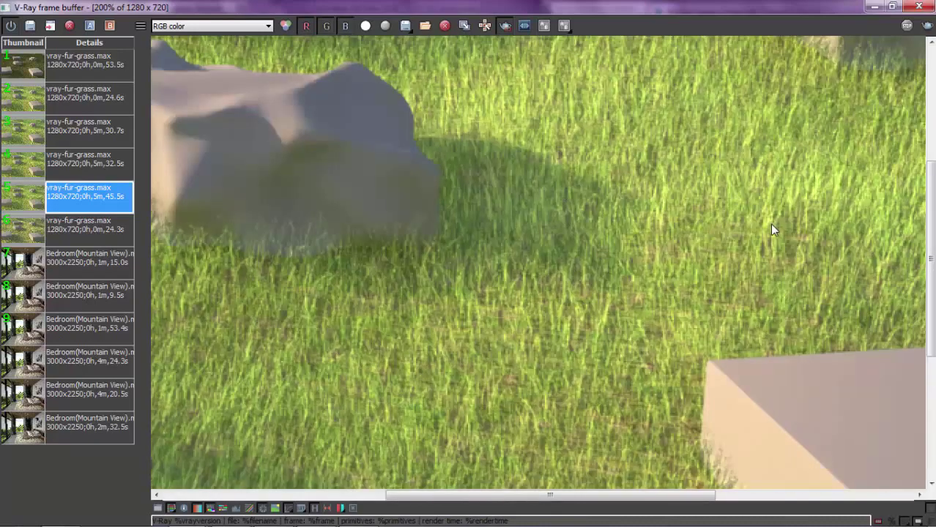
scroll(520, 261, "down", 1)
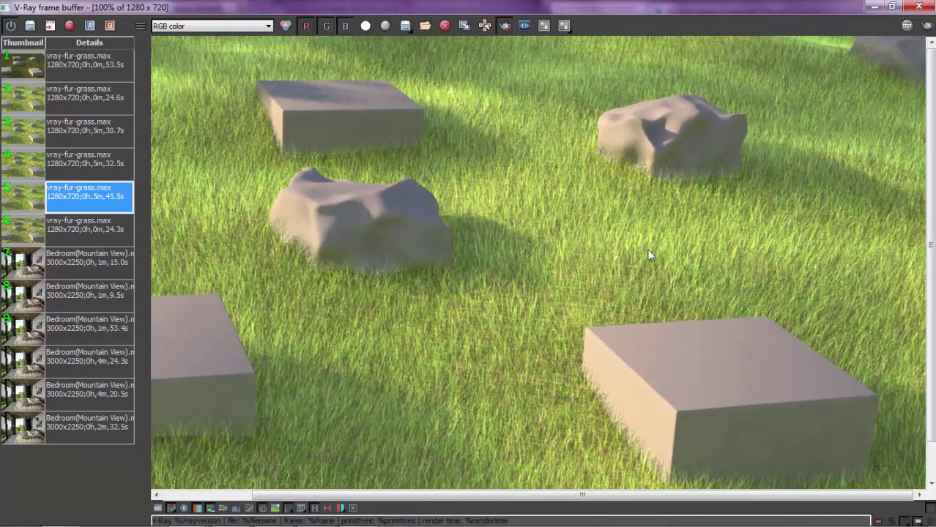
middle_click_drag(692, 250, 513, 169)
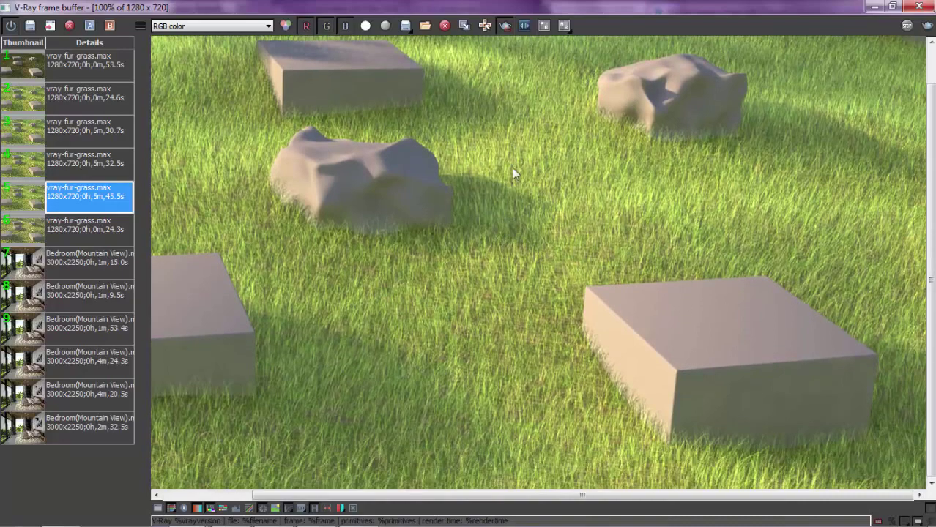
scroll(631, 394, "up", 1)
scroll(398, 221, "down", 1)
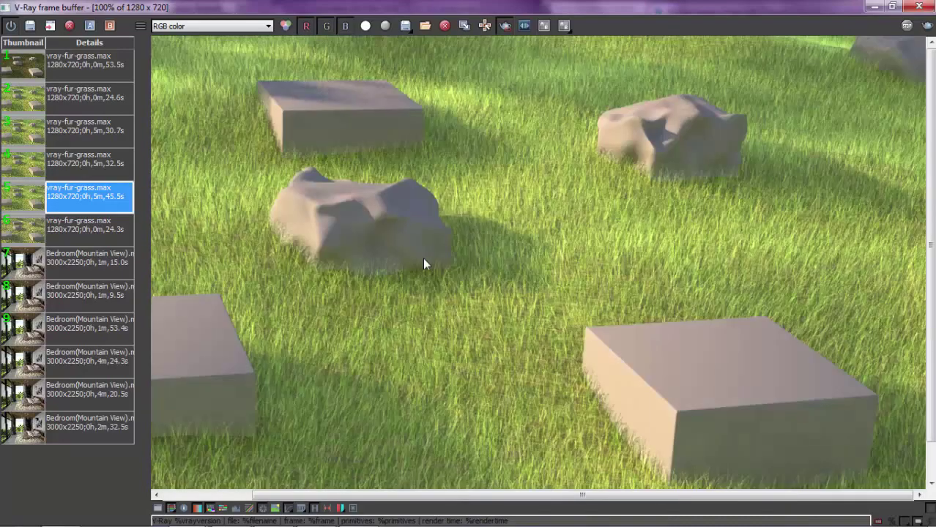
scroll(220, 103, "down", 1)
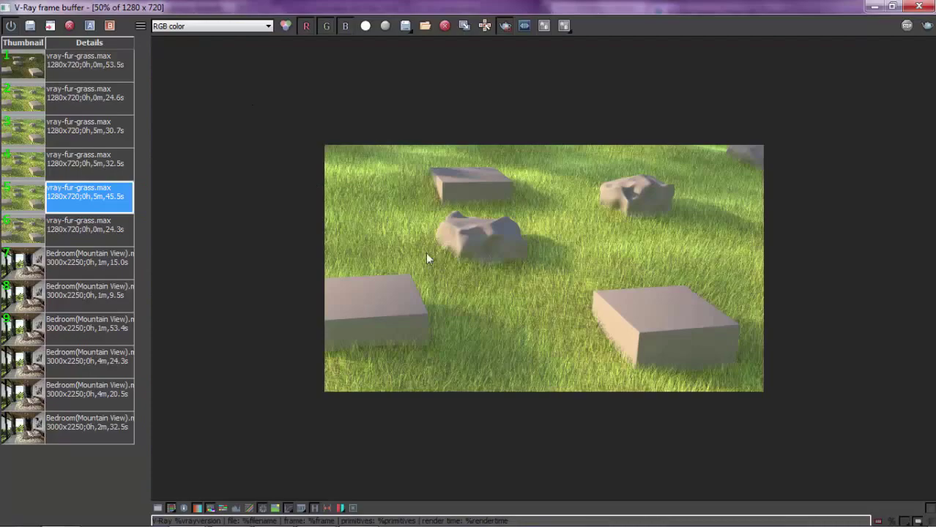
scroll(527, 322, "up", 1)
- Browse the Grass in Vray result and a related grass wallpaper image in Chrome
left_click(230, 513)
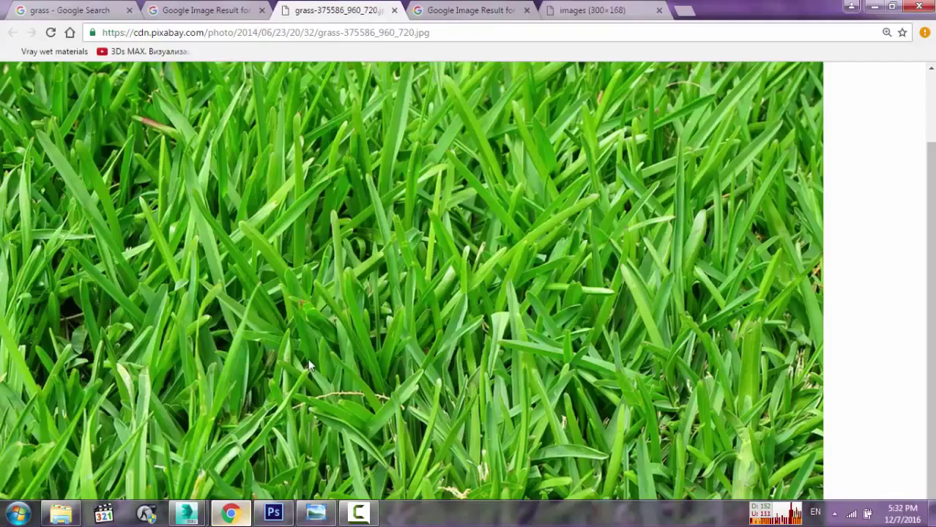
left_click(463, 16)
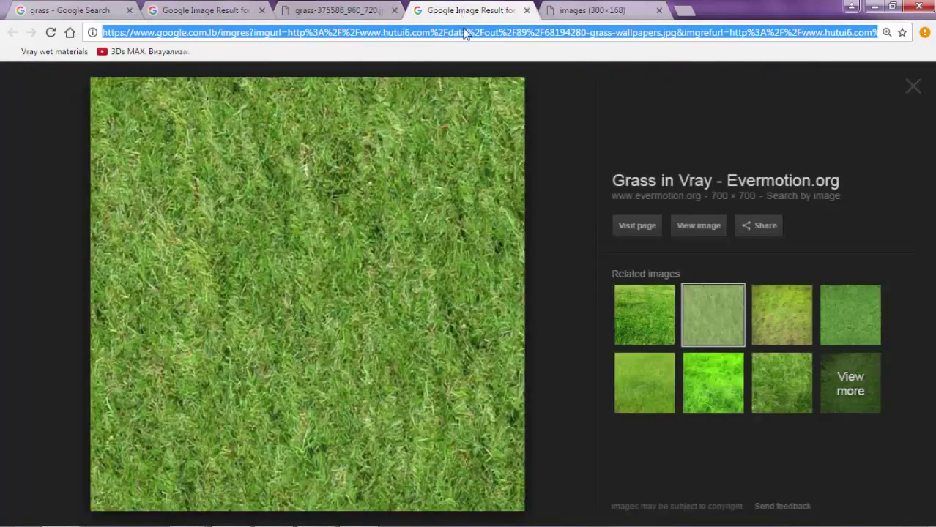
left_click(666, 313)
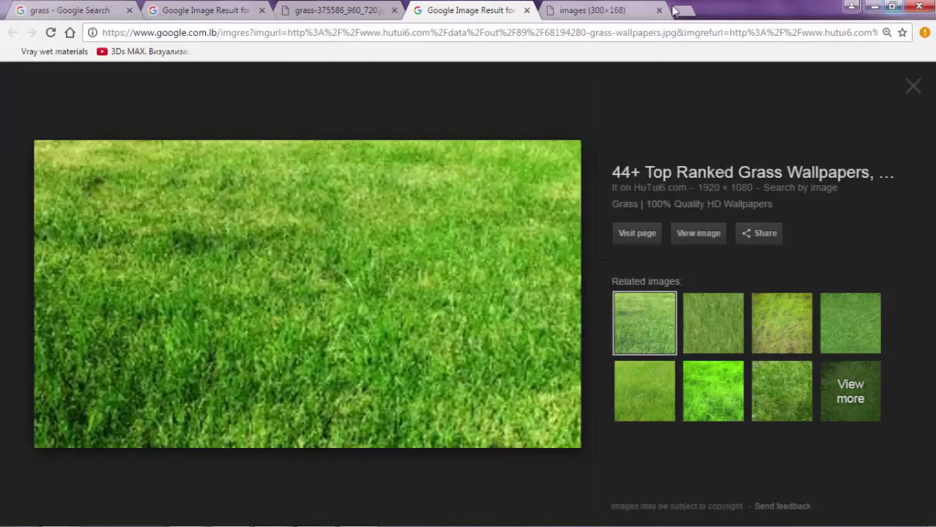
left_click(621, 10)
- Back in the frame buffer, shrink it to a window, minimize Render Setup, and close the frame buffer
left_click(871, 7)
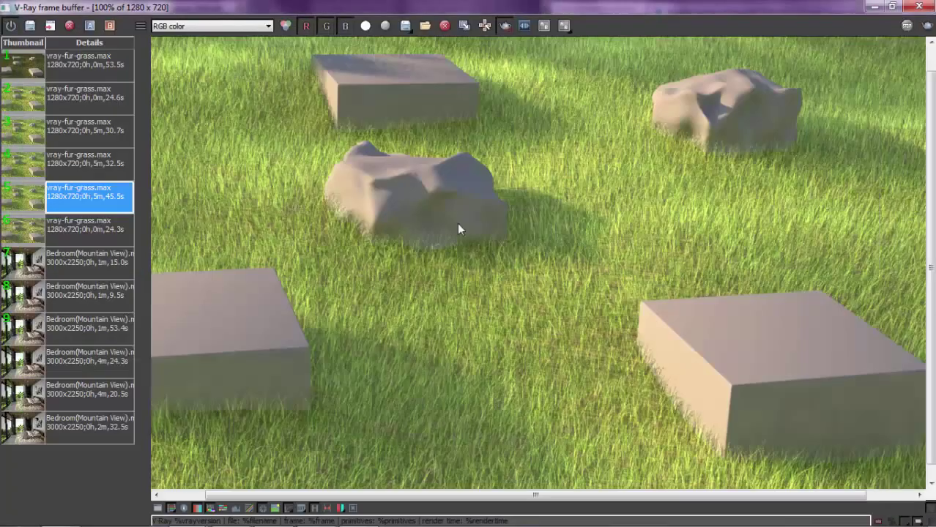
scroll(562, 229, "down", 2)
double_click(673, 203)
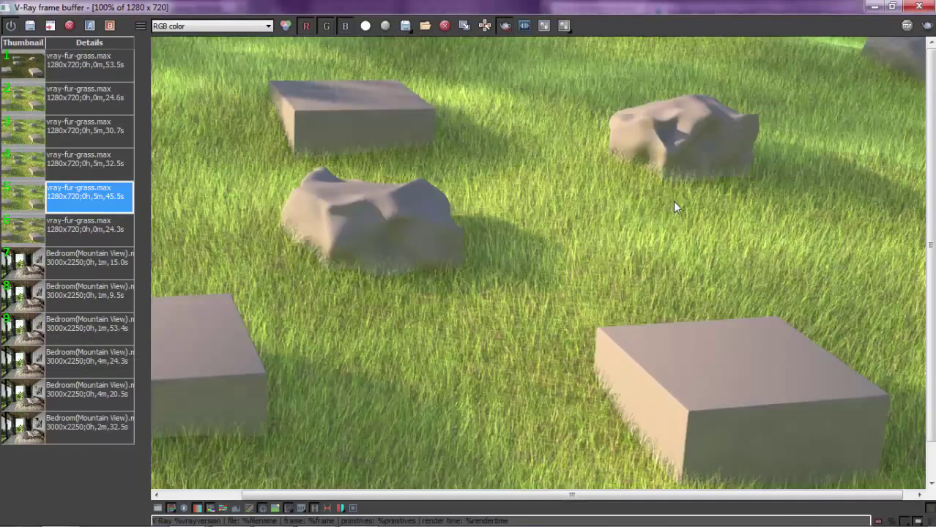
left_click(893, 6)
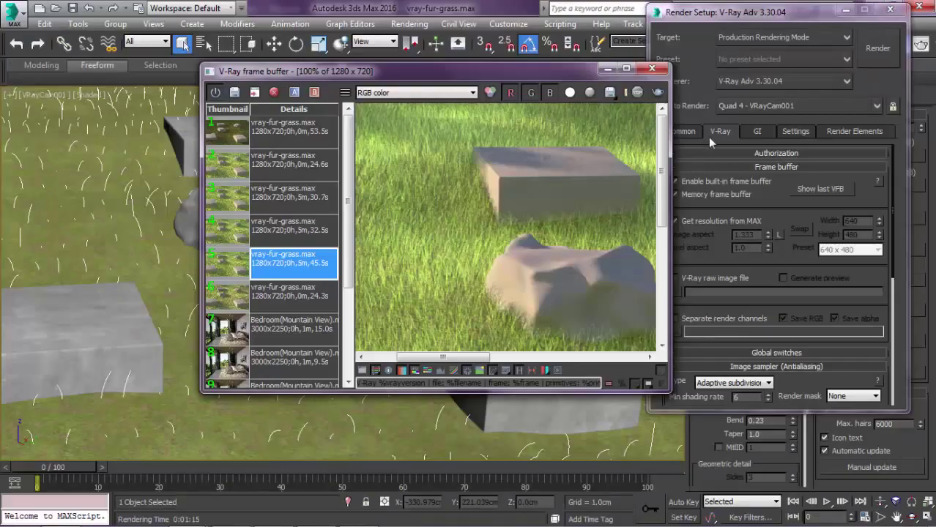
left_click(846, 10)
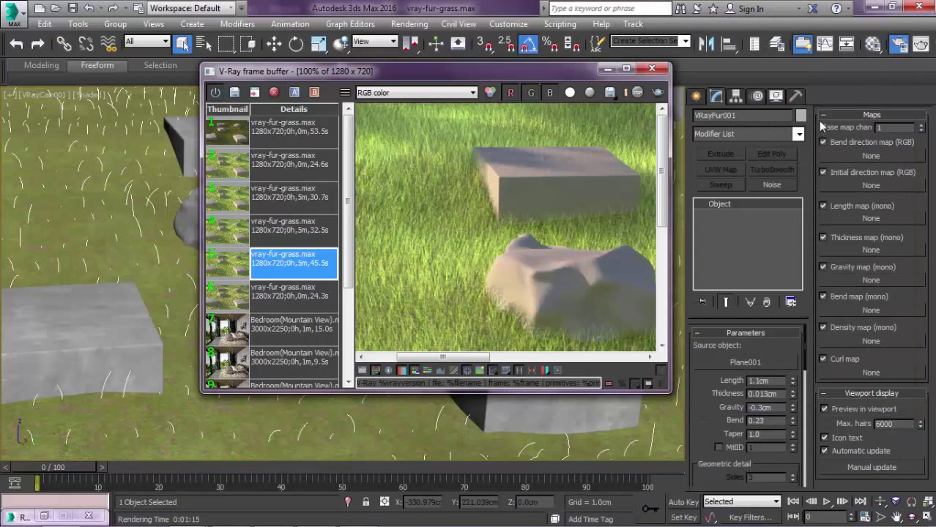
left_click(652, 68)
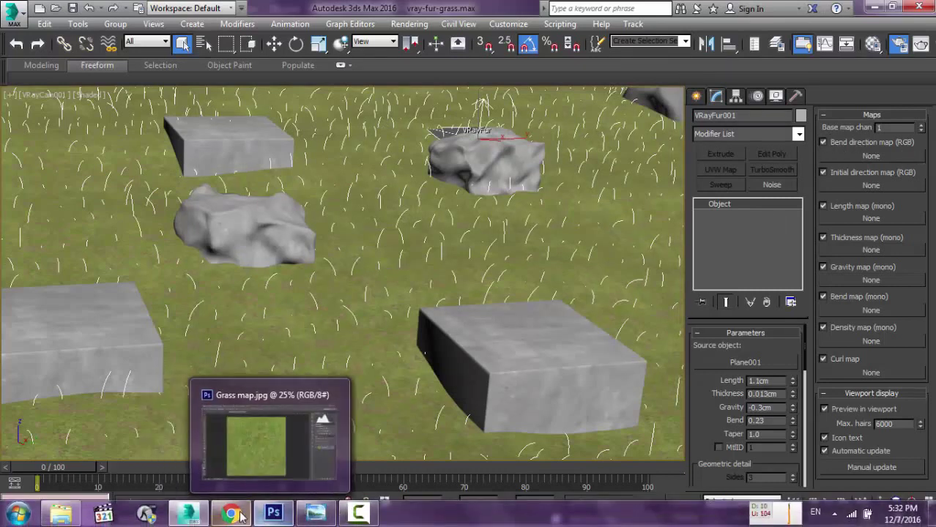
- Search Google Images for 'bend direction map vray fur'
left_click(238, 472)
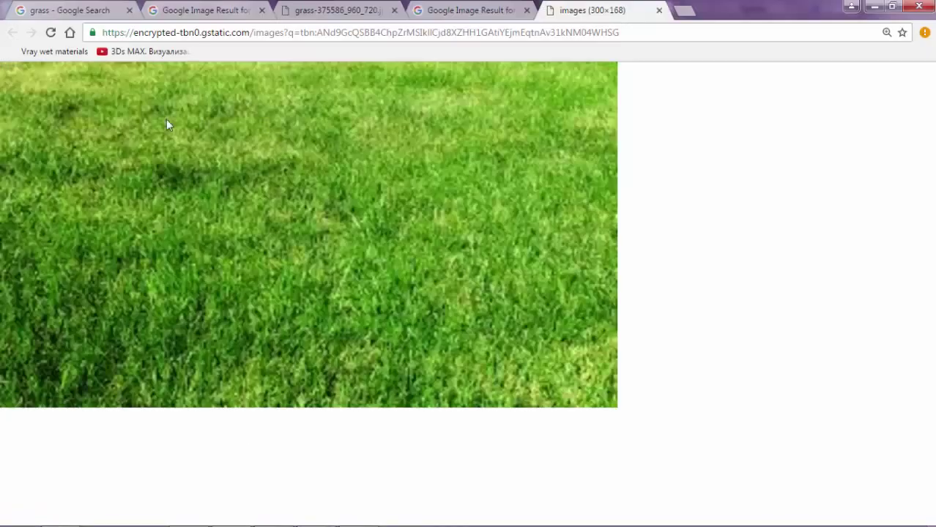
left_click(126, 7)
scroll(334, 79, "up", 5)
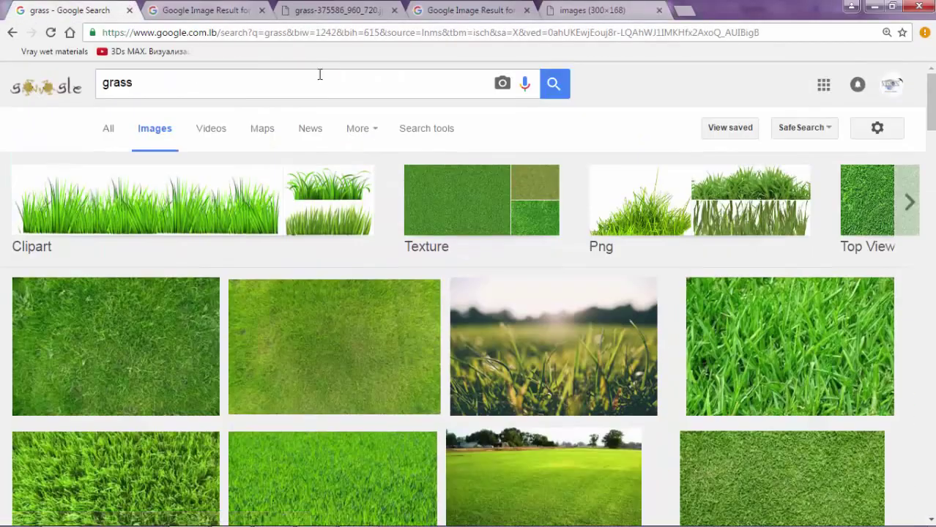
left_click(319, 74)
key("ctrl+a")
type("bend ")
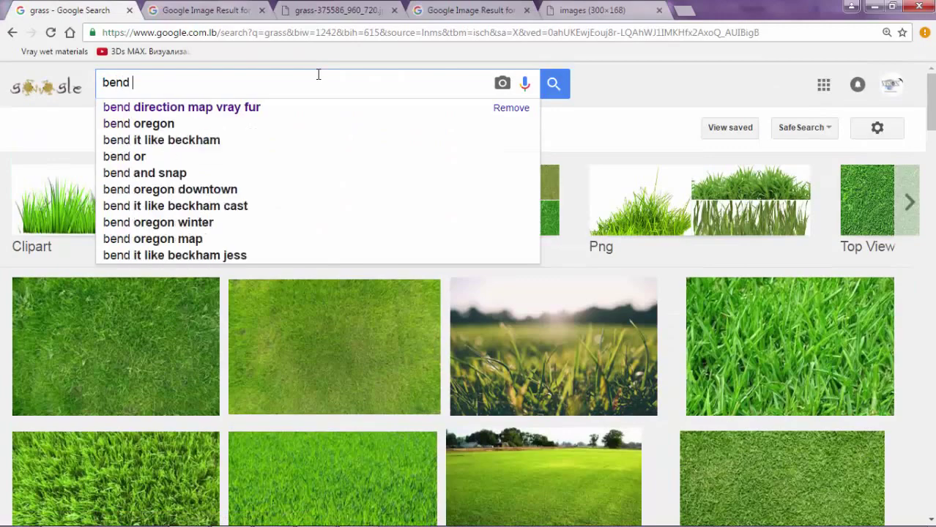
type("dir")
key("Down")
key("Return")
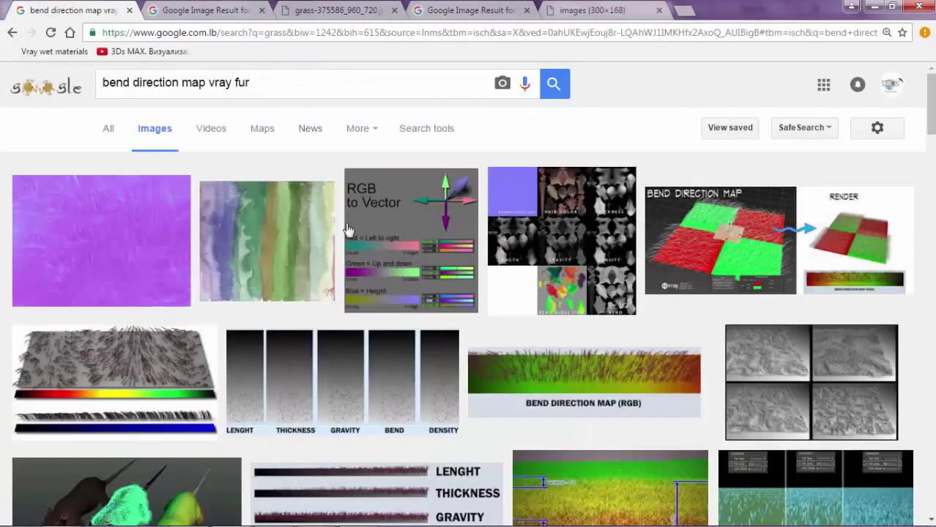
- Open the RGB to Vector chart in a new tab, view it, then minimize Chrome
middle_click(383, 222)
key("ctrl+Tab")
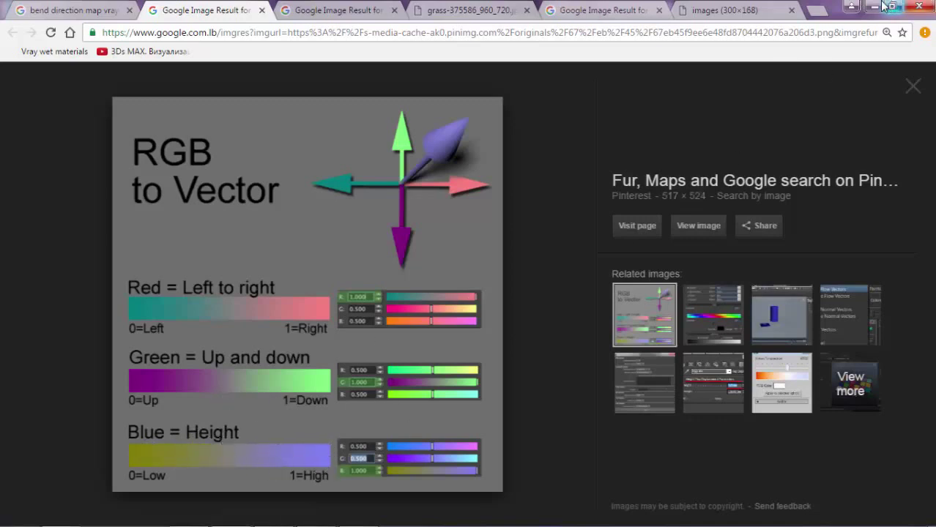
left_click(852, 6)
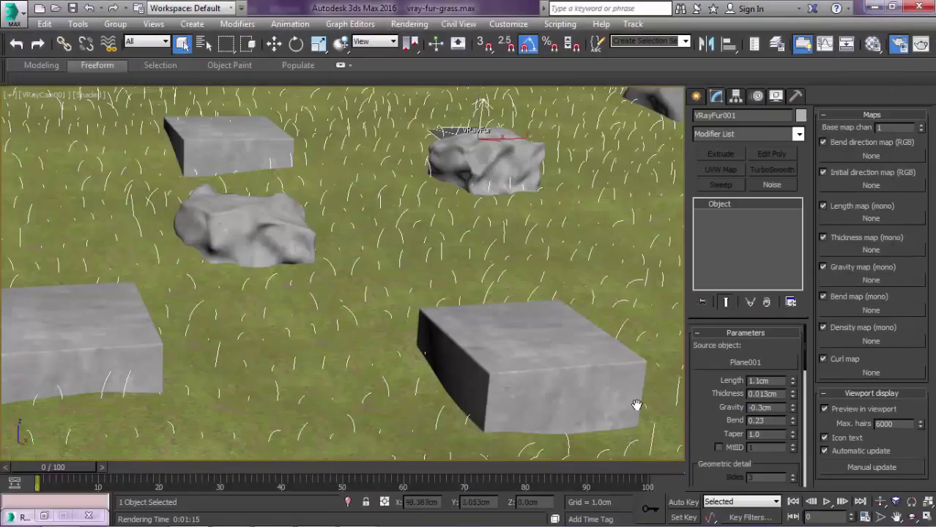
- Review the wavy vertical colour-stripe image in Photoshop at several zoom levels, then return to 3ds Max
mouse_move(556, 518)
mouse_move(273, 512)
left_click(294, 399)
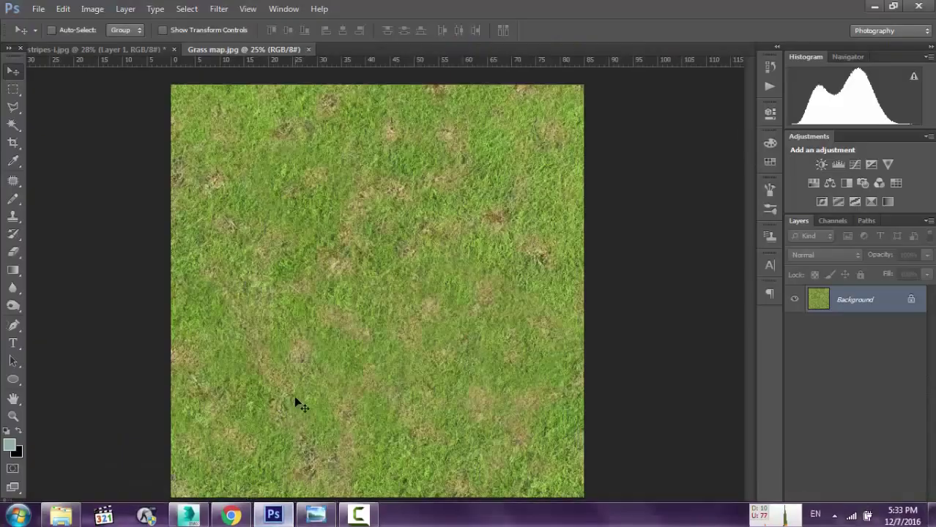
left_click(135, 47)
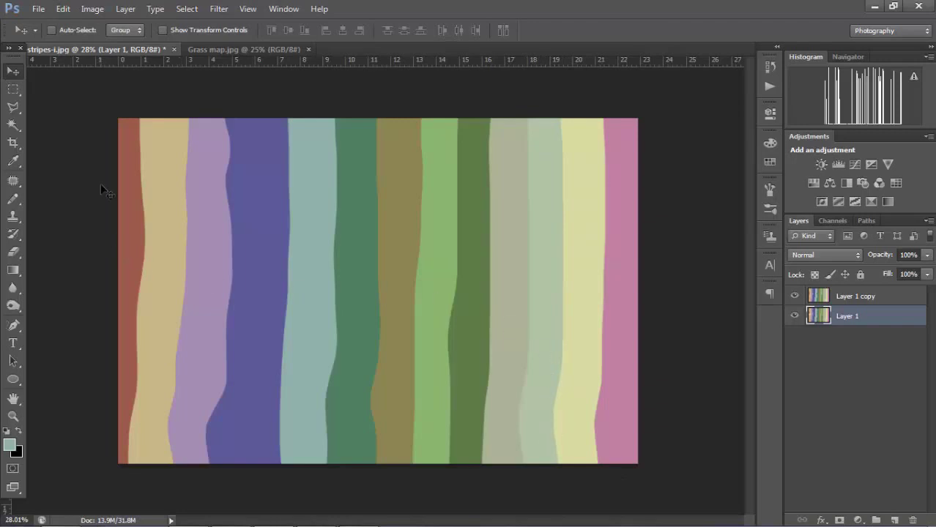
scroll(132, 155, "up", 3, "alt")
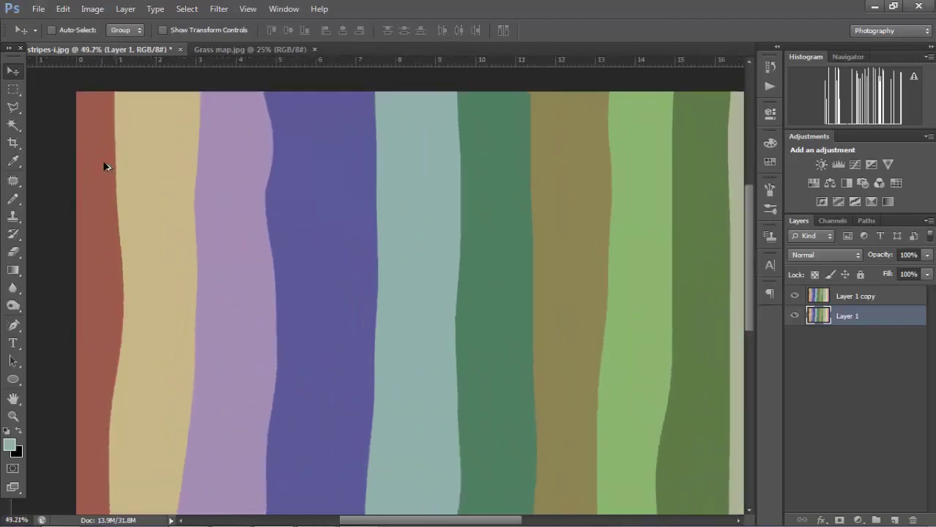
scroll(108, 172, "up", 1, "alt")
scroll(130, 184, "down", 3, "alt")
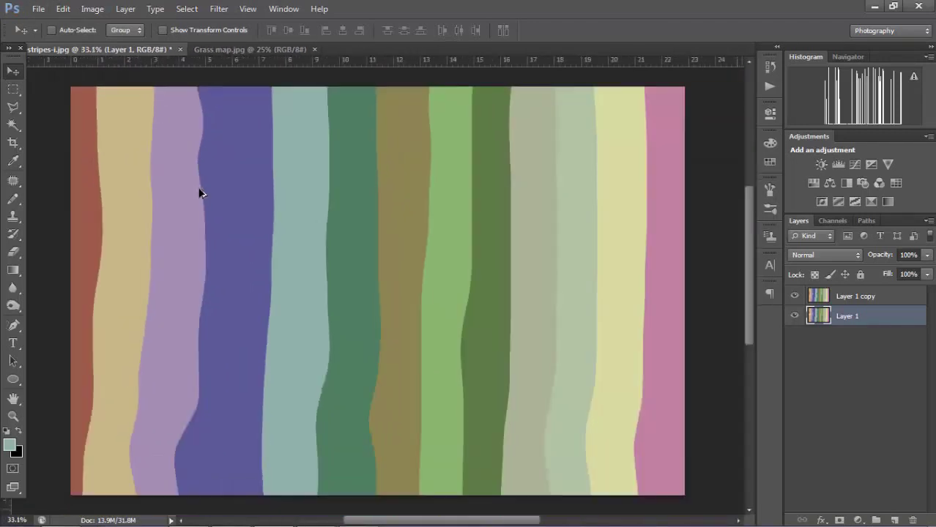
scroll(200, 193, "down", 1, "alt")
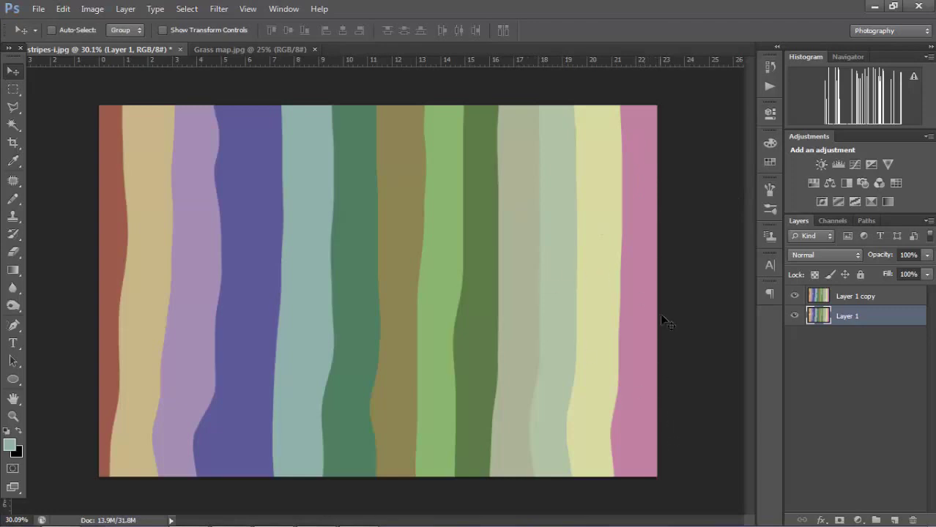
key("alt+Tab")
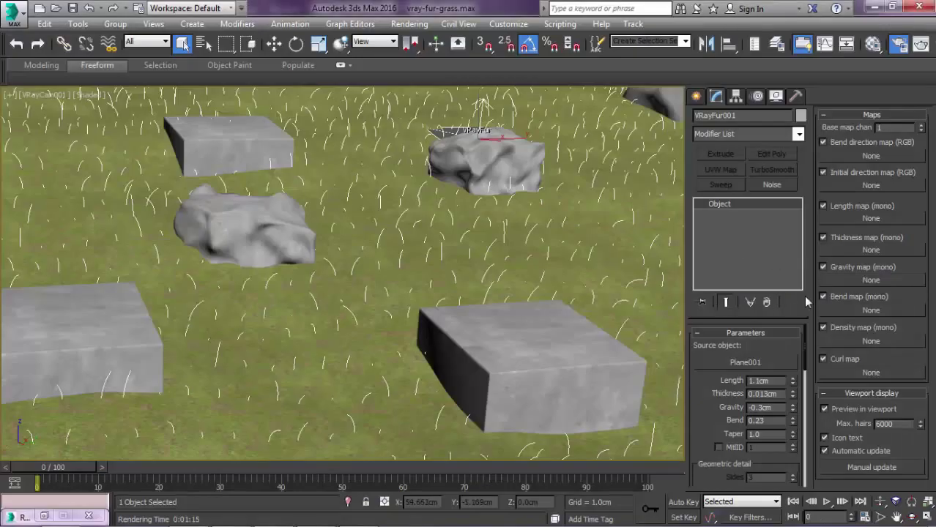
- Load colors.jpg as a Bitmap in VRayFur's Bend direction map, then toggle the map off and on
left_click(853, 156)
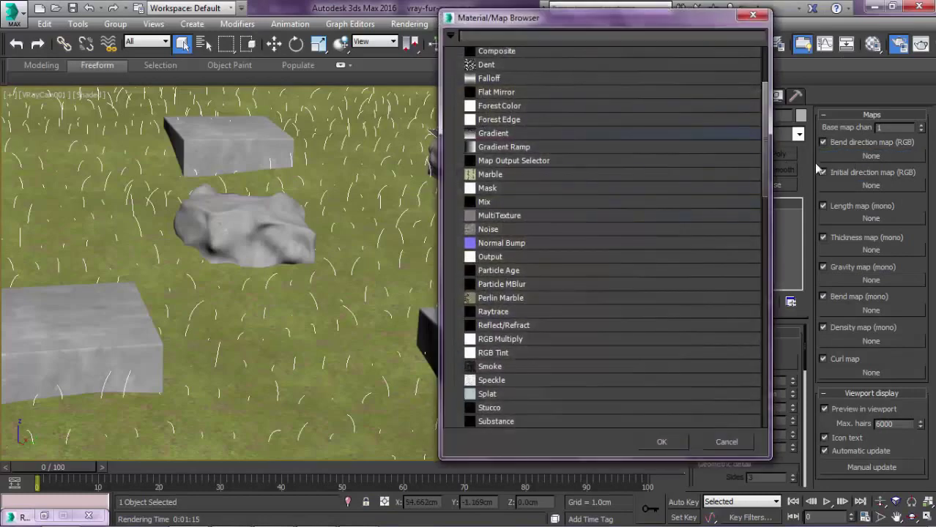
scroll(640, 125, "up", 3)
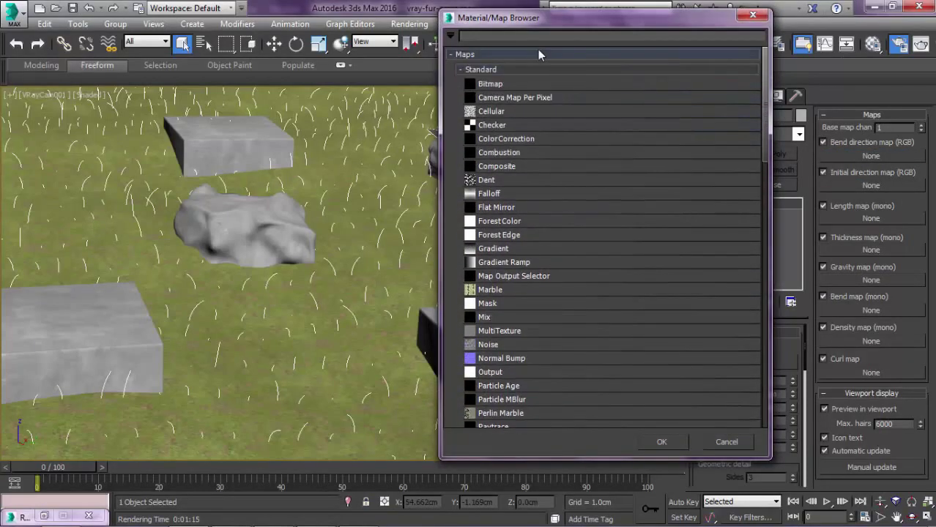
left_click(496, 84)
double_click(496, 83)
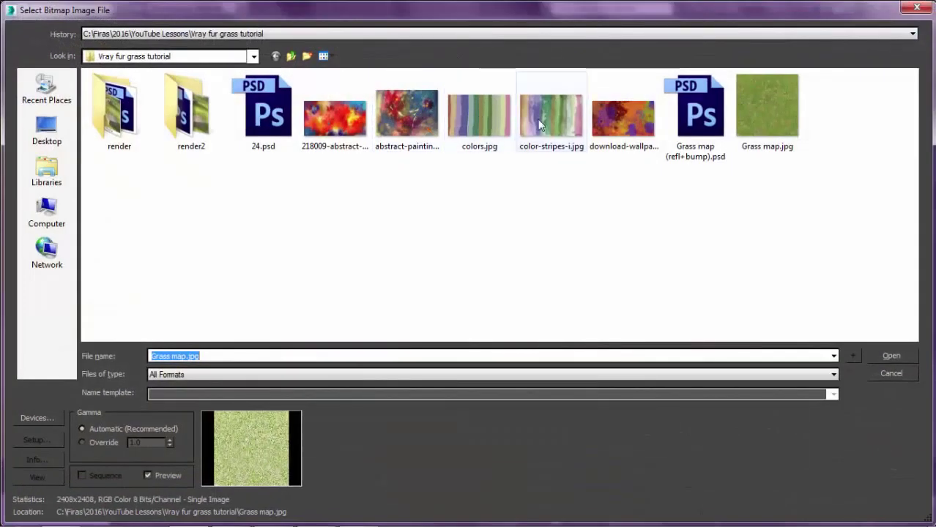
double_click(492, 125)
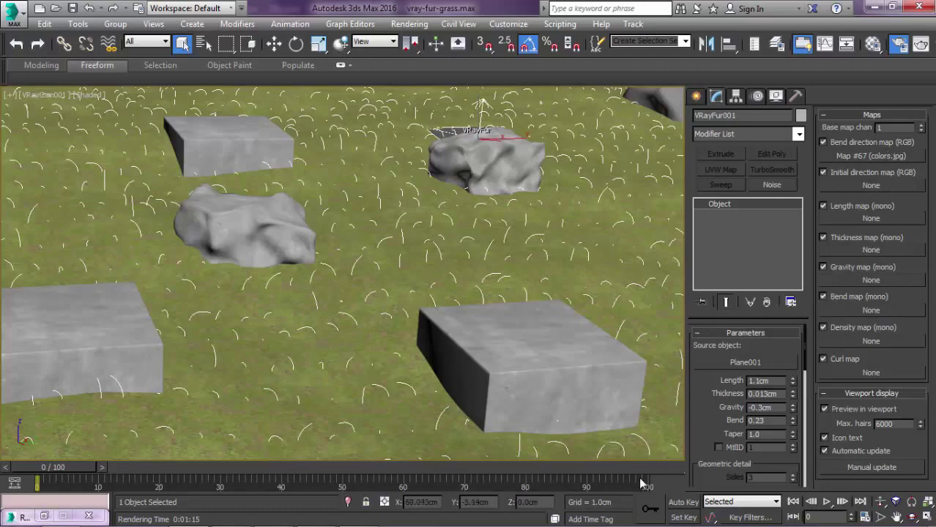
left_click(823, 143)
left_click(823, 142)
- Reopen the frame buffer, load the earlier 24.6 s render from history, and maximize it
mouse_move(765, 513)
key("F10")
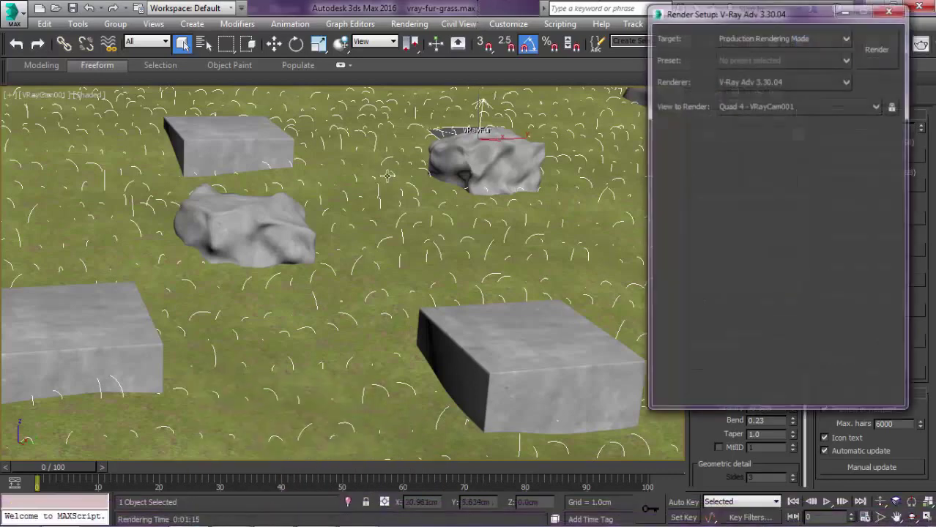
left_click(816, 189)
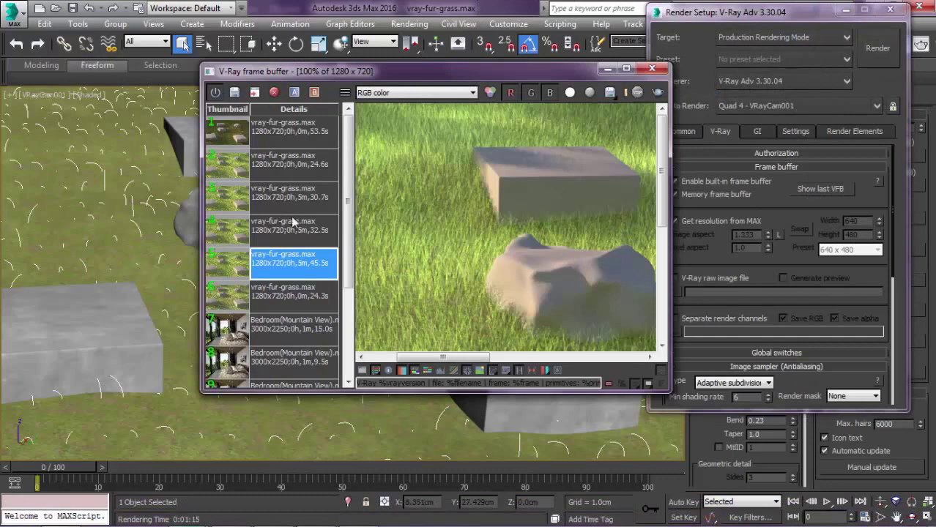
double_click(282, 168)
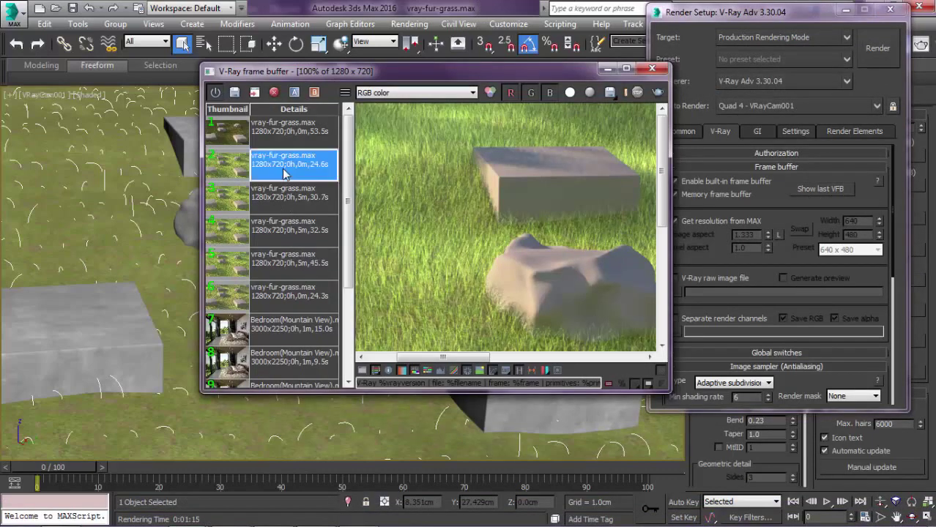
left_click(626, 69)
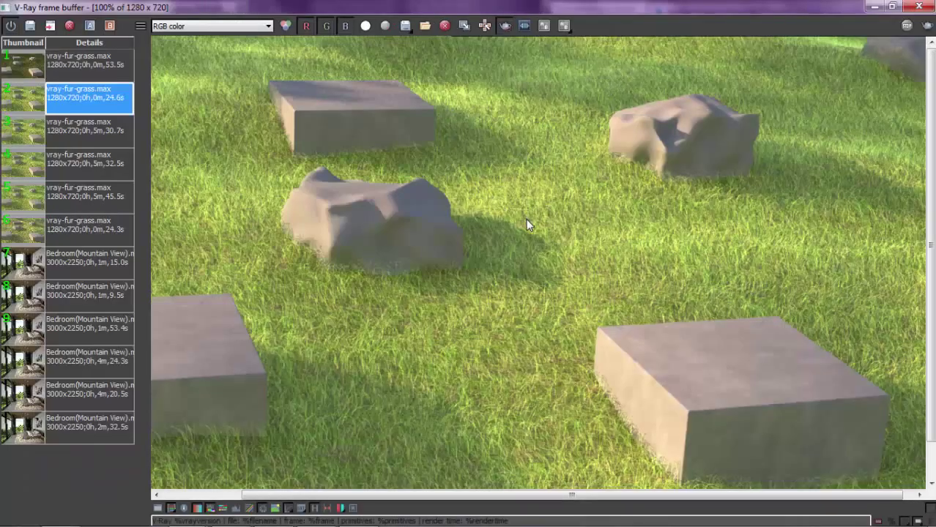
- Zoom in and out of the render to inspect the grass
scroll(549, 270, "up", 2)
scroll(548, 270, "down", 2)
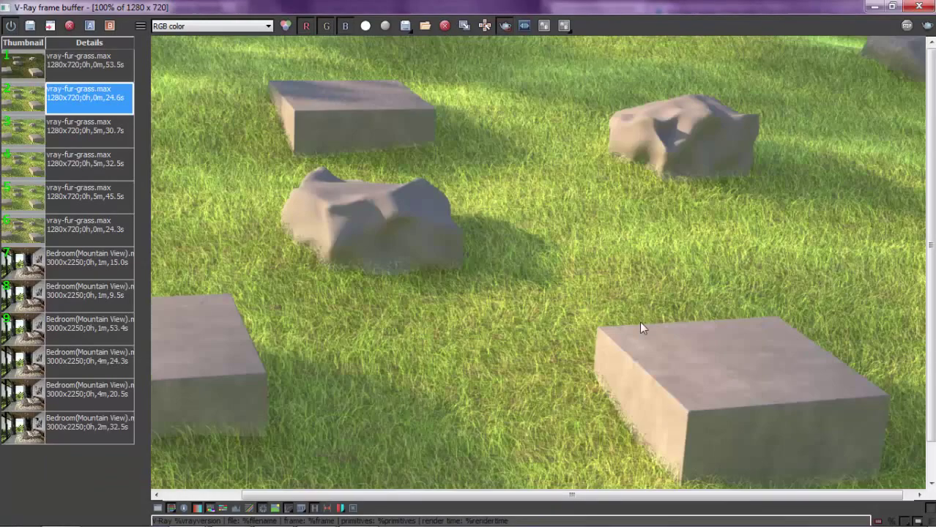
scroll(639, 329, "down", 2)
scroll(604, 241, "up", 2)
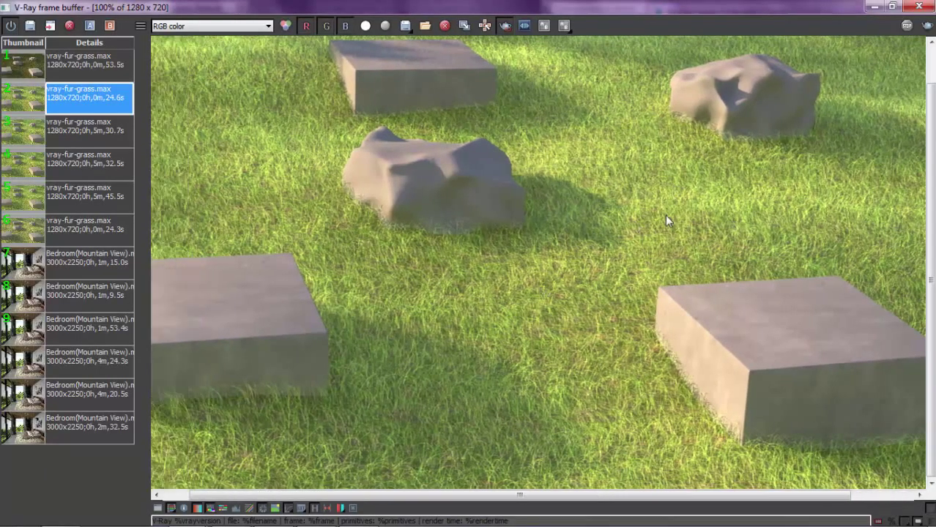
scroll(514, 216, "up", 2)
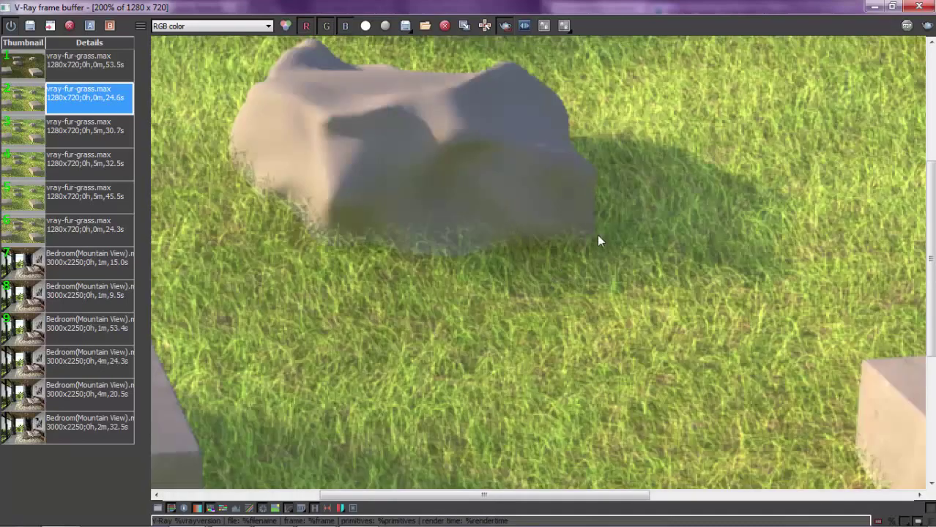
scroll(598, 241, "down", 2)
scroll(608, 158, "down", 2)
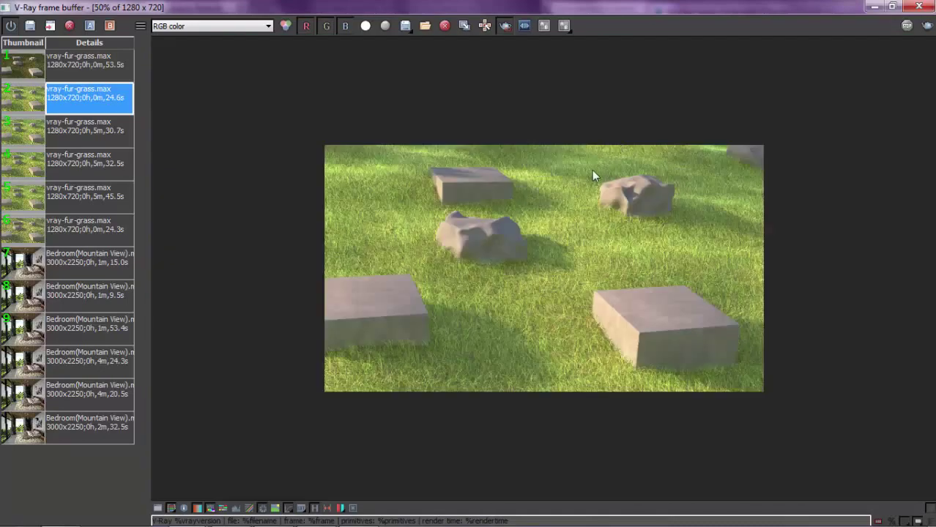
scroll(564, 179, "up", 2)
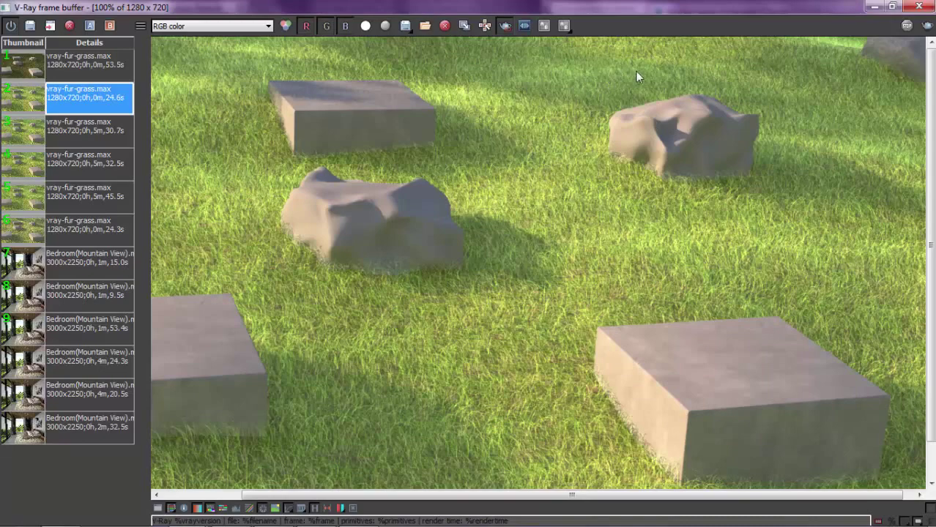
scroll(639, 78, "down", 1)
scroll(600, 167, "up", 1)
- Turn on A/B compare against the 45.5 s history render and sweep the split line
middle_click_drag(459, 187, 524, 142)
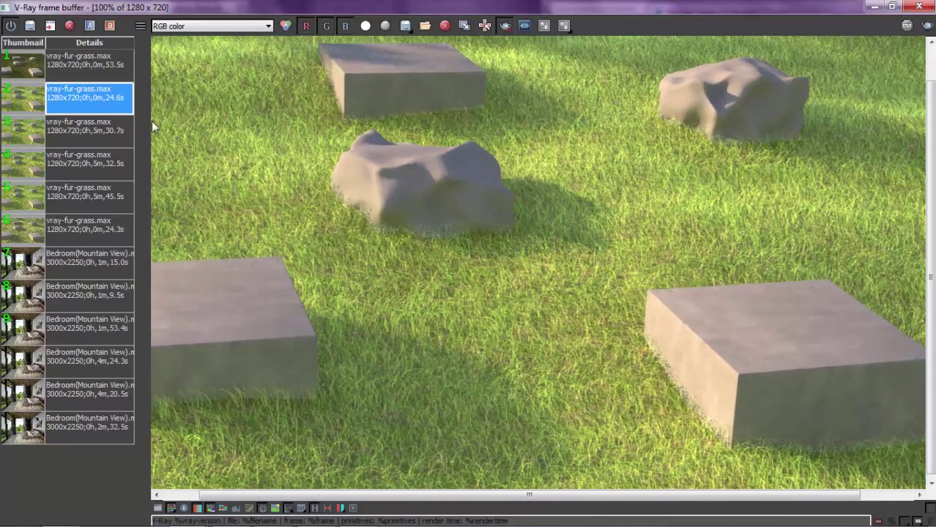
left_click(90, 27)
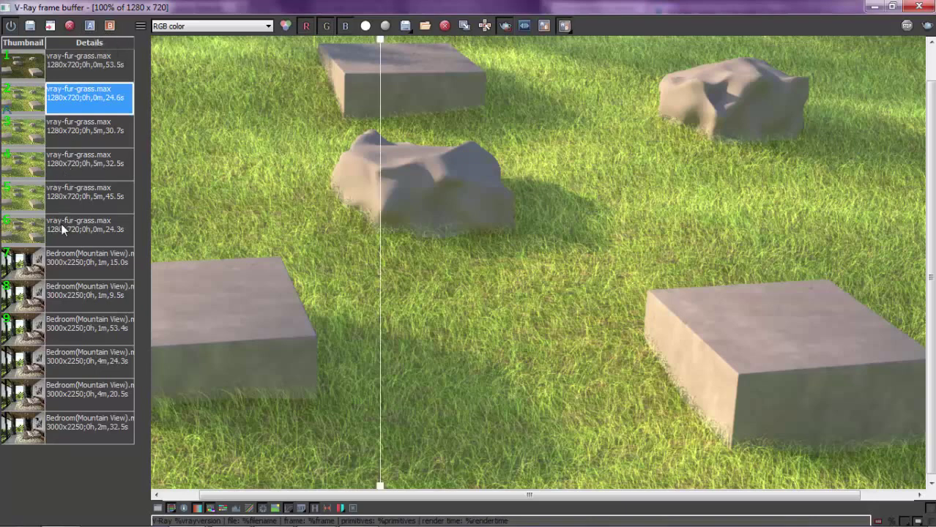
left_click(72, 208)
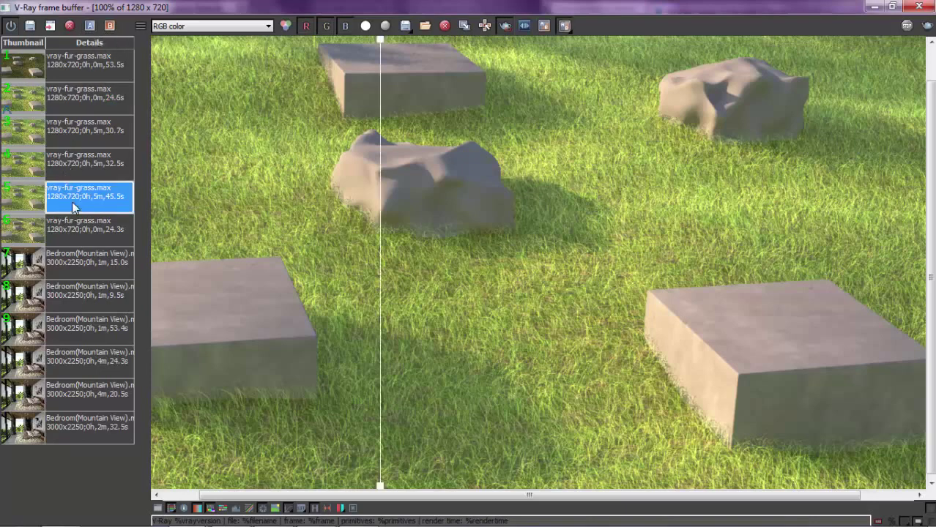
left_click(110, 26)
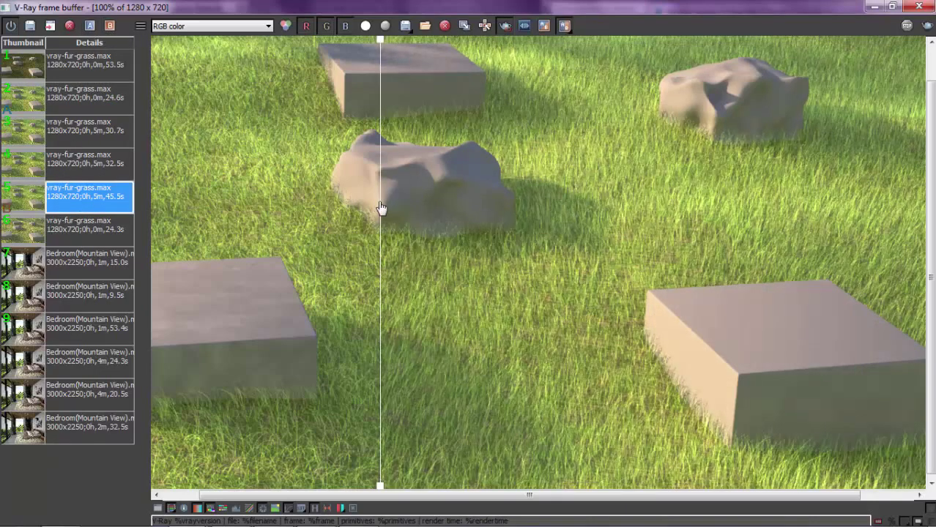
left_click_drag(381, 208, 535, 232)
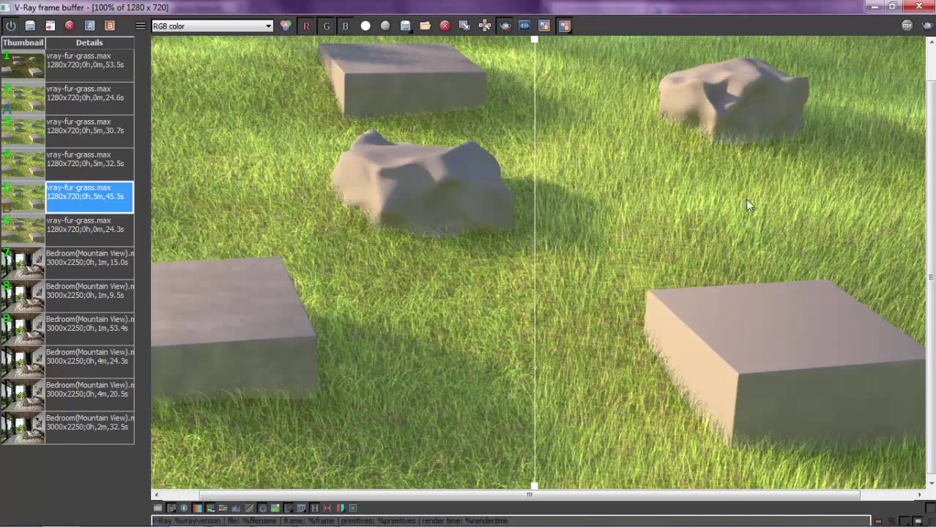
left_click_drag(539, 233, 711, 199)
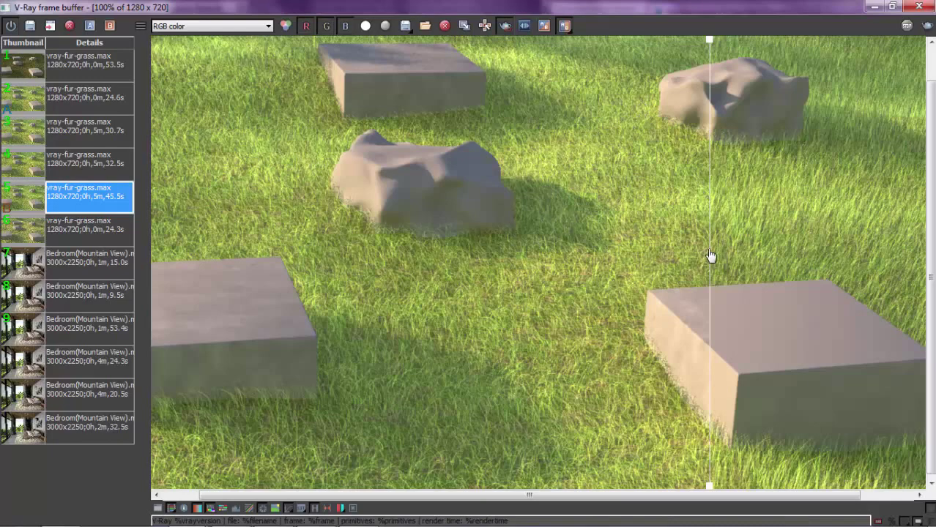
left_click_drag(711, 255, 670, 262)
mouse_move(568, 264)
left_mouse_down()
mouse_move(540, 261)
mouse_move(551, 261)
left_mouse_up()
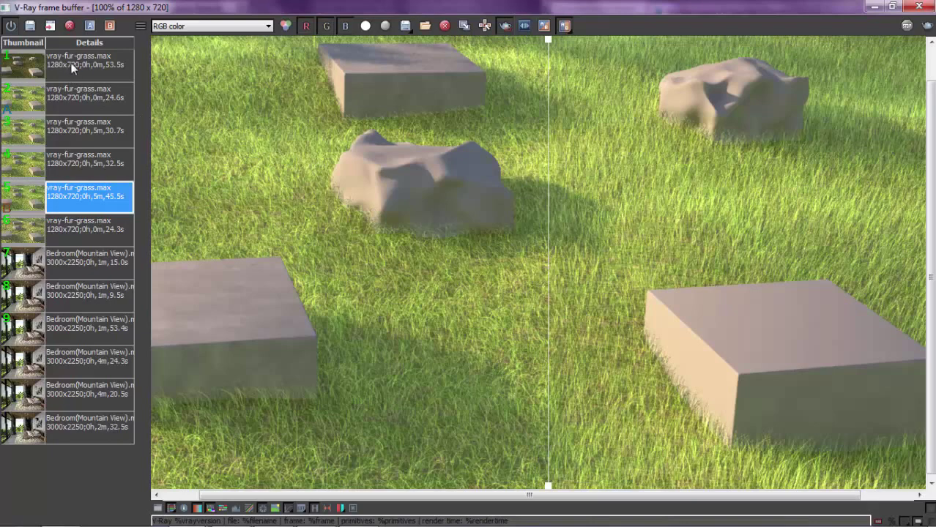
- Switch the comparison image to the darker 53.5 s render and widen its side
left_click(93, 67)
left_click(109, 26)
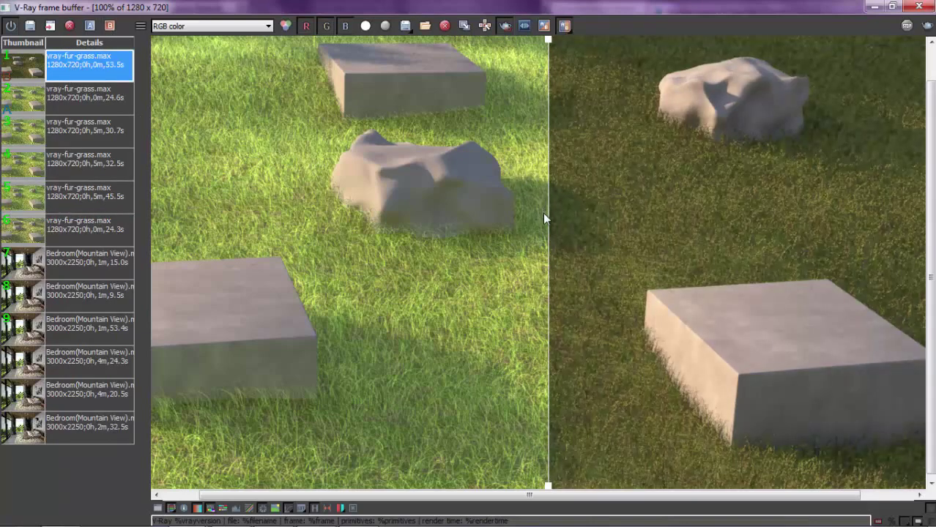
scroll(543, 213, "down", 2)
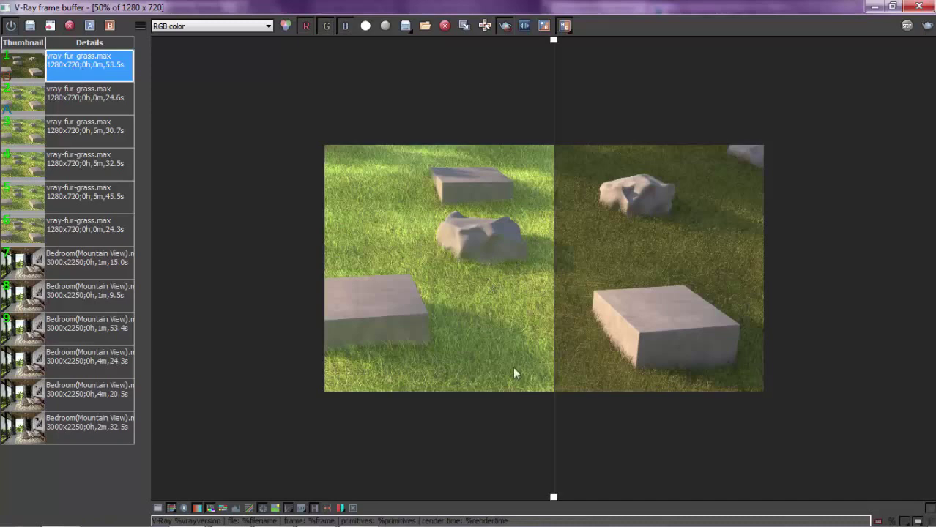
left_click_drag(554, 294, 784, 282)
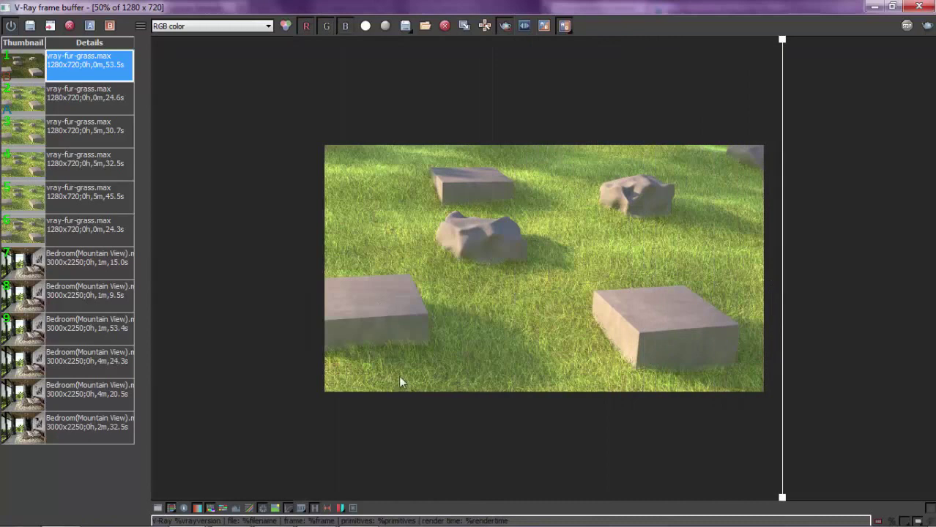
mouse_move(397, 522)
- Restore the frame buffer to a smaller window and bring up the saved final.jpg
left_click(894, 7)
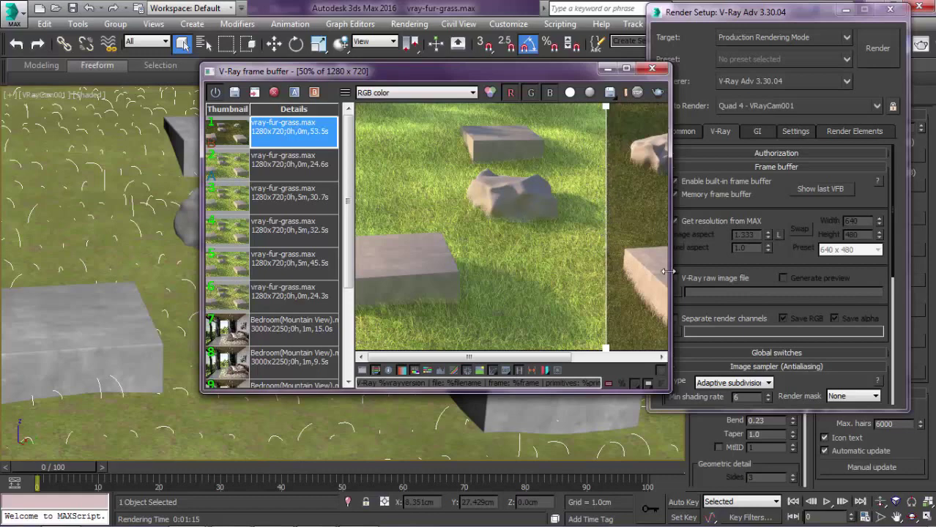
left_click(315, 513)
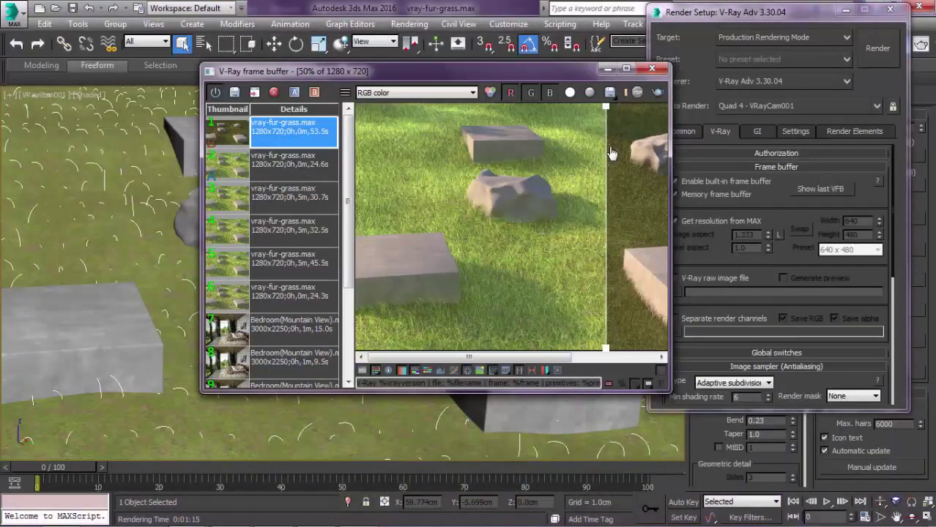
left_click(312, 94)
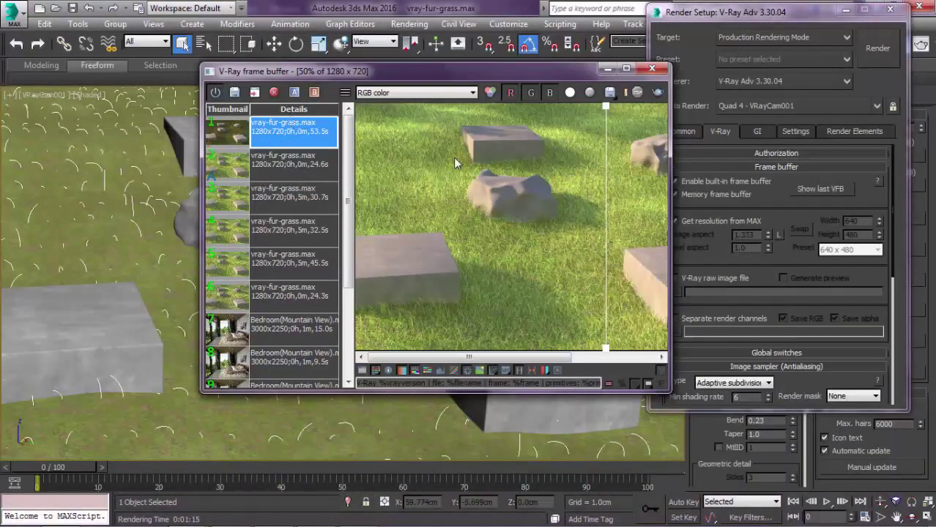
scroll(537, 145, "down", 1)
- Maximize the frame buffer and show the 24.6 s render alone at 100%, comparison off
left_click(626, 68)
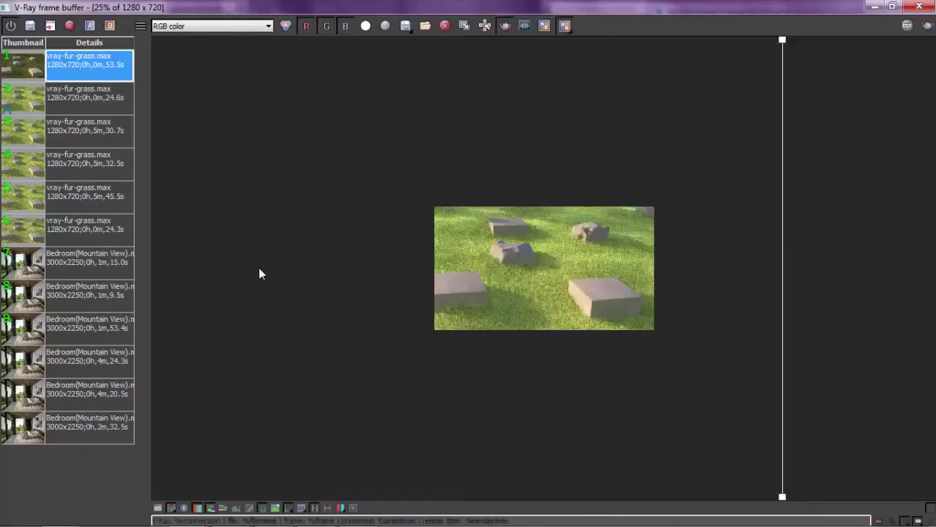
left_click(84, 96)
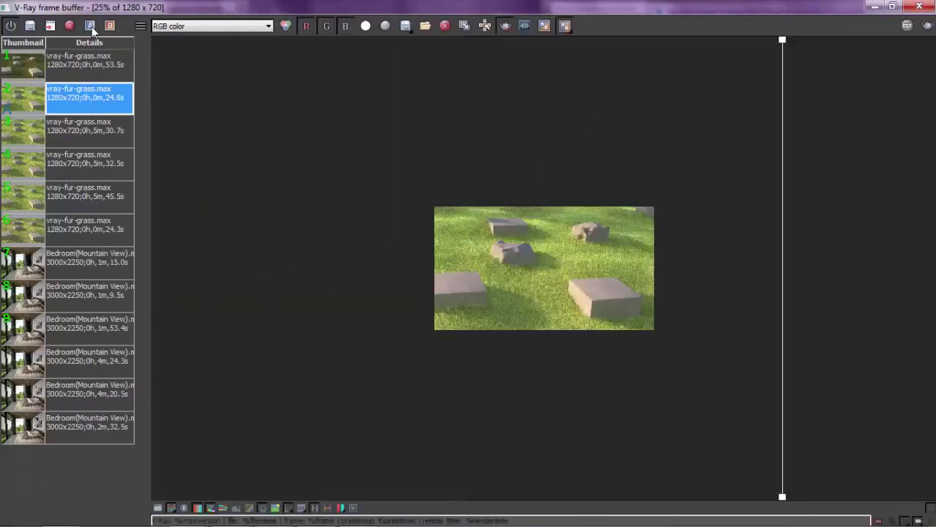
left_click(90, 26)
double_click(526, 245)
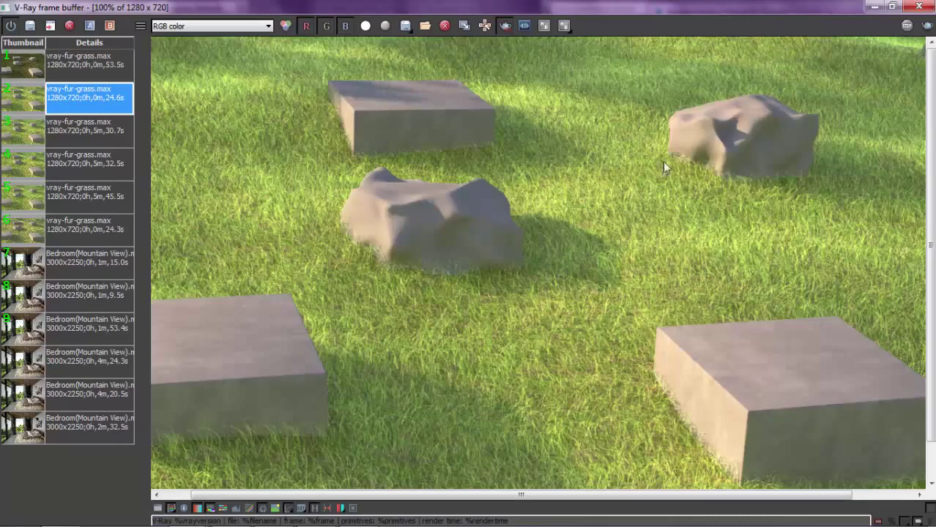
- Show final.jpg in Windows Photo Viewer in a smaller window beside the frame buffer
left_click(314, 511)
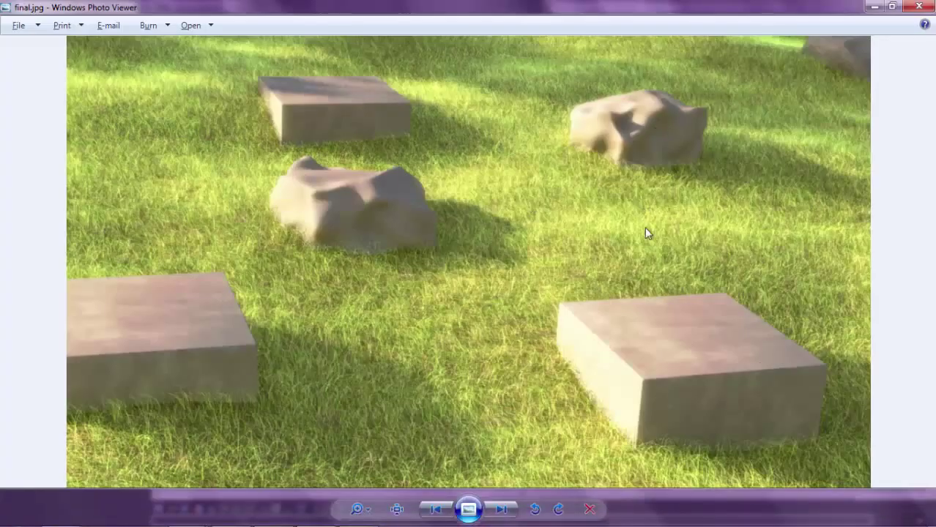
left_click(892, 7)
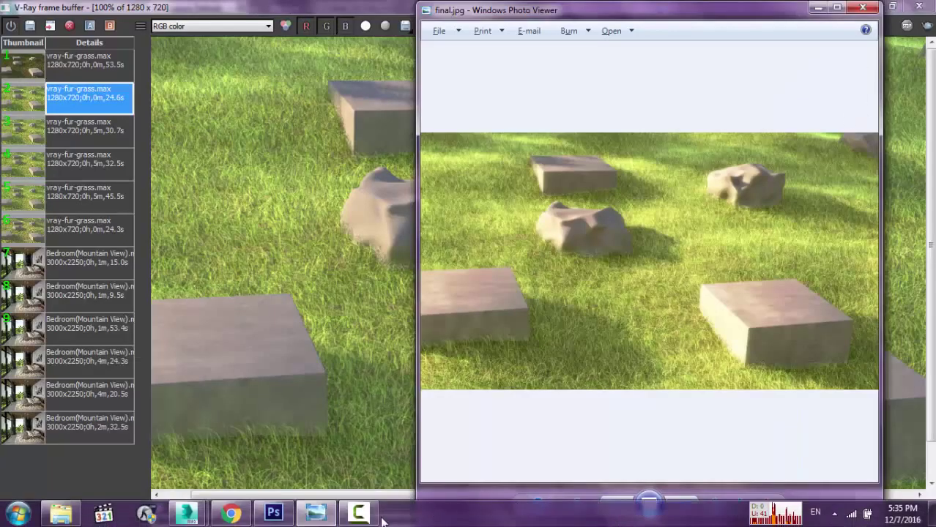
left_click(360, 508)
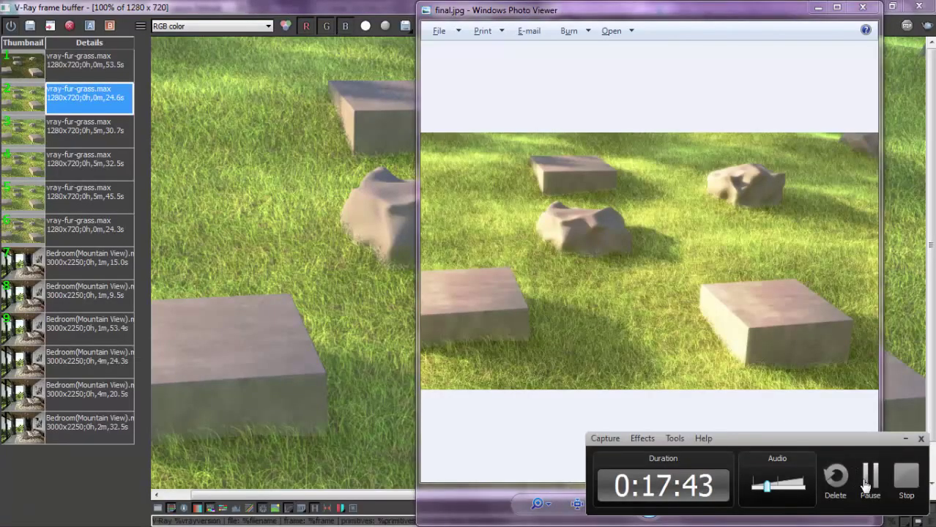